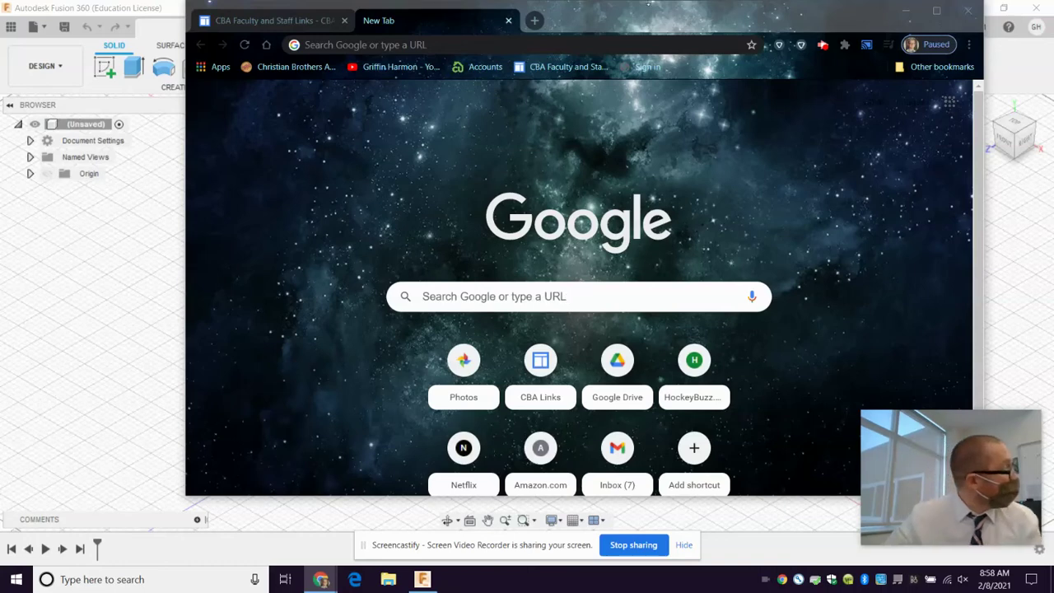
- Move the Chrome window aside and close it to reveal the empty Untitled Fusion 360 design
left_click_drag(800, 4, 800, 11)
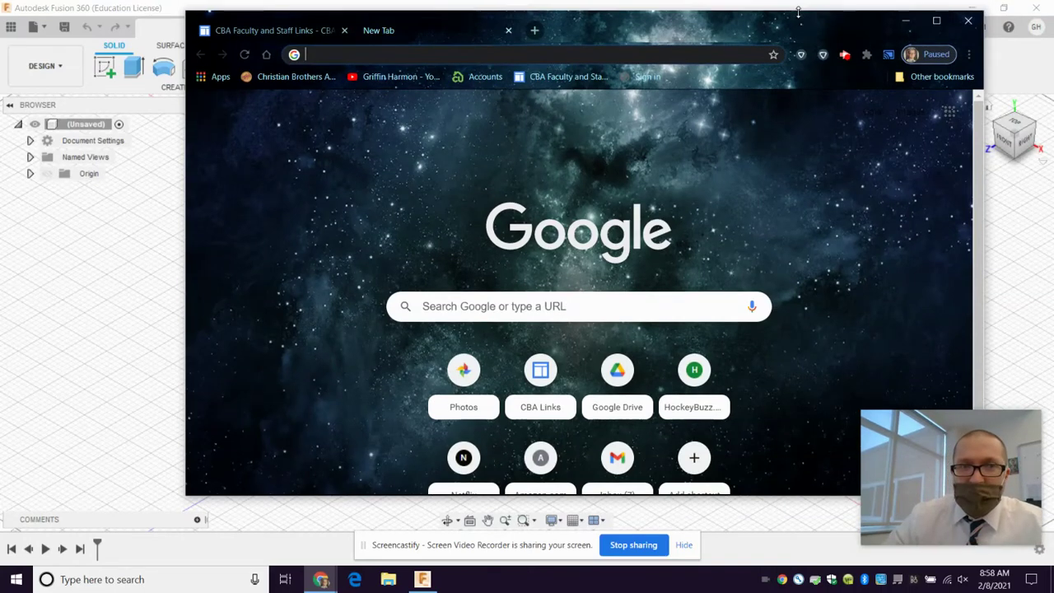
left_click_drag(870, 24, 835, 41)
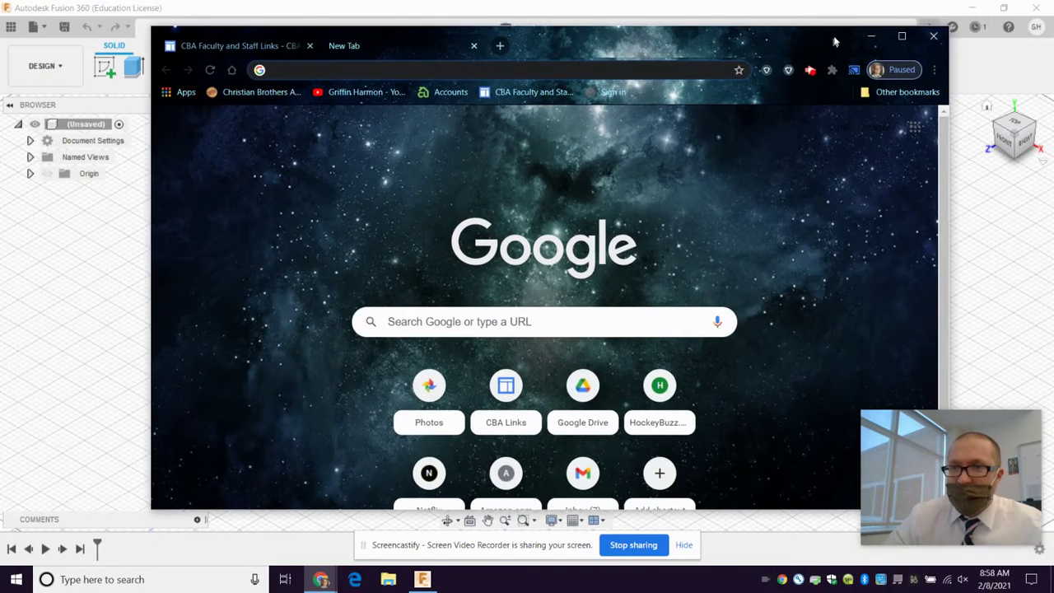
left_click(943, 37)
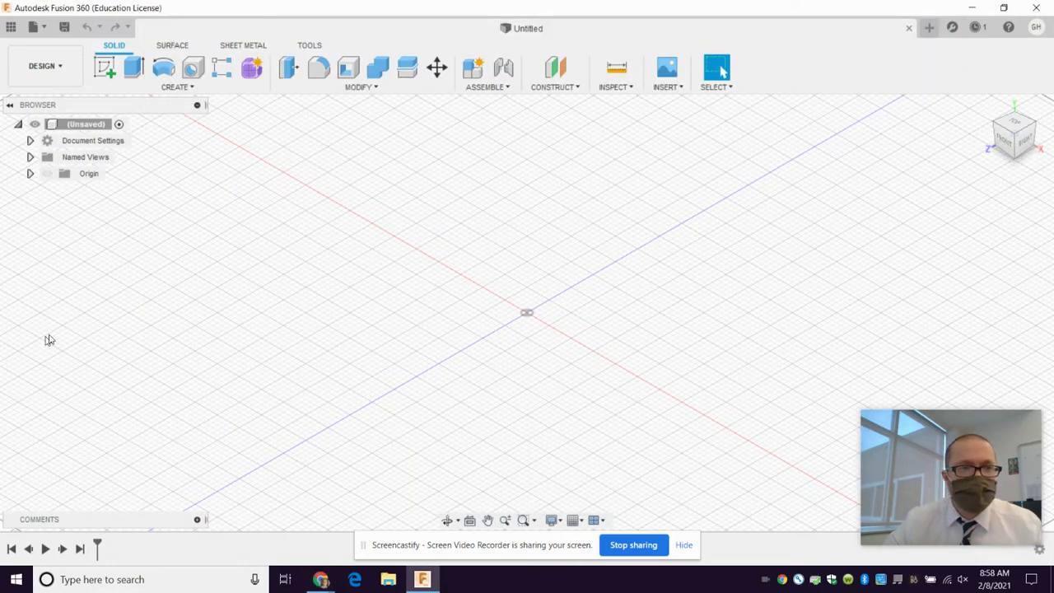
- Start a sketch on the vertical origin plane and confirm the document units are inches
left_click(105, 68)
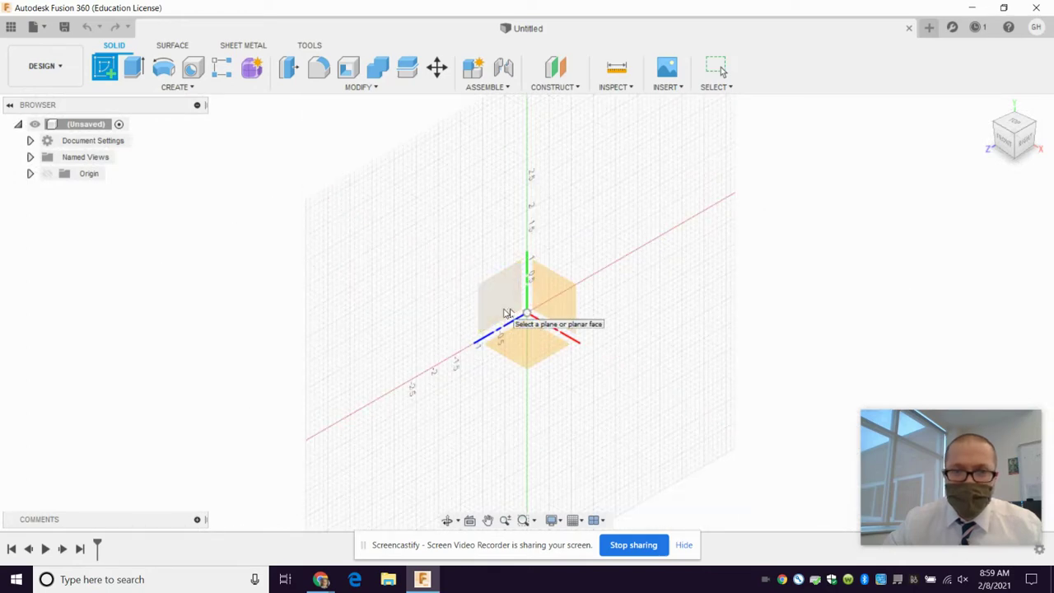
left_click(505, 314)
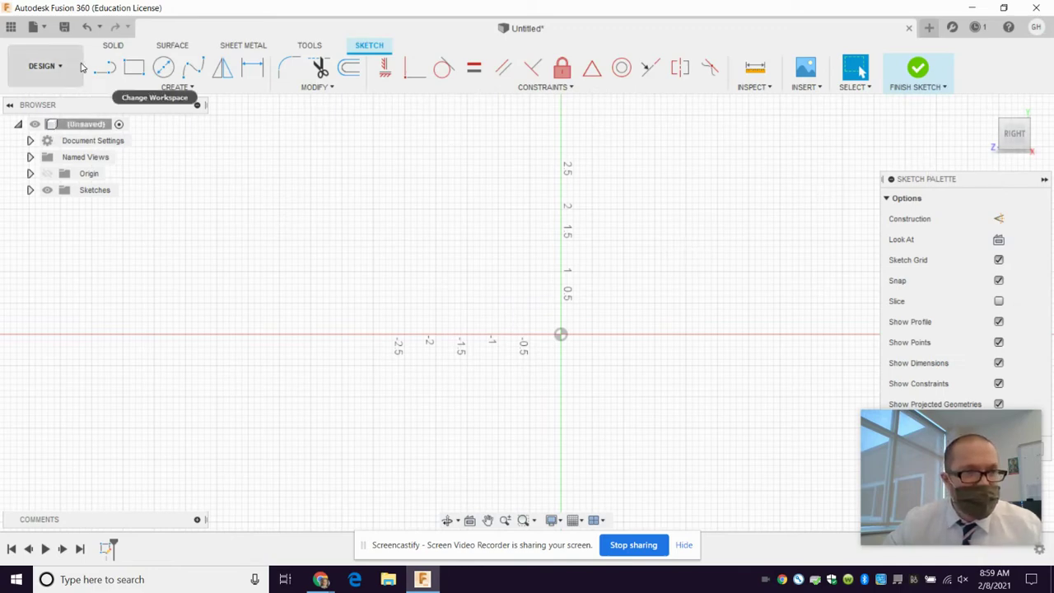
left_click(31, 140)
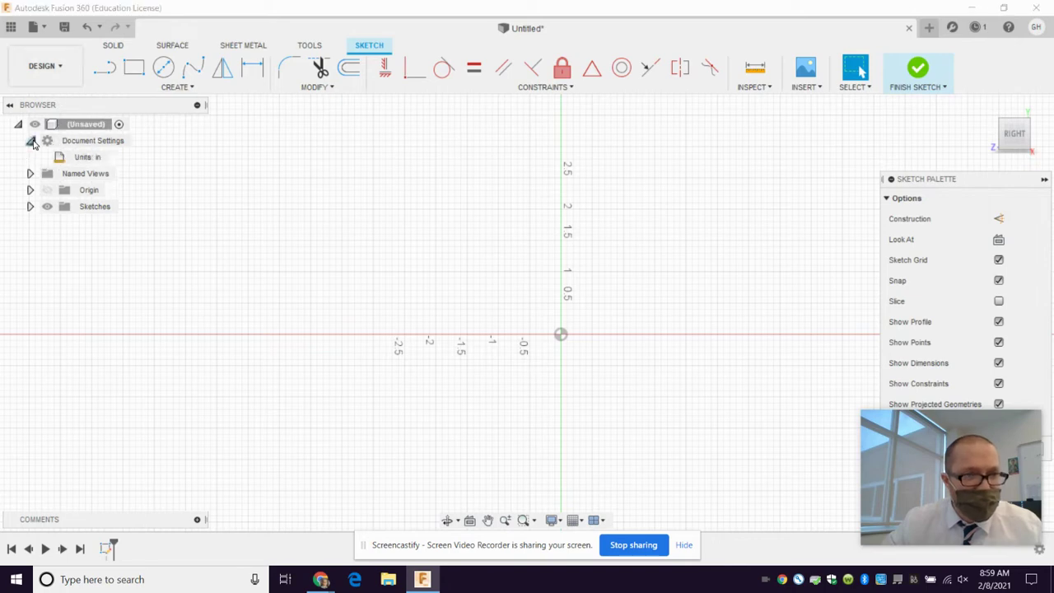
mouse_move(72, 156)
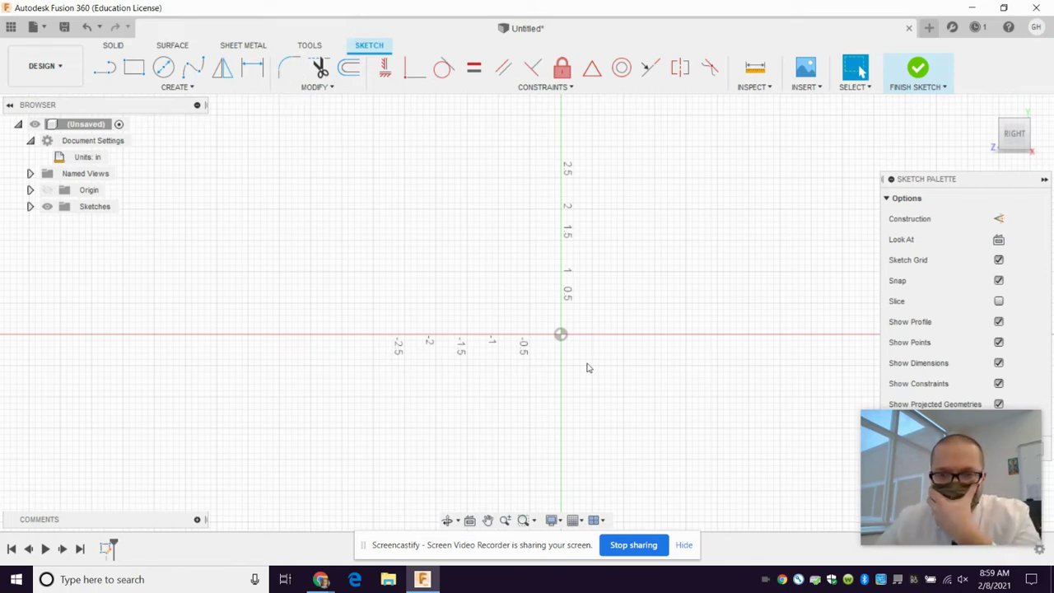
- Draw a 5 in horizontal line starting at the sketch origin
left_click(105, 67)
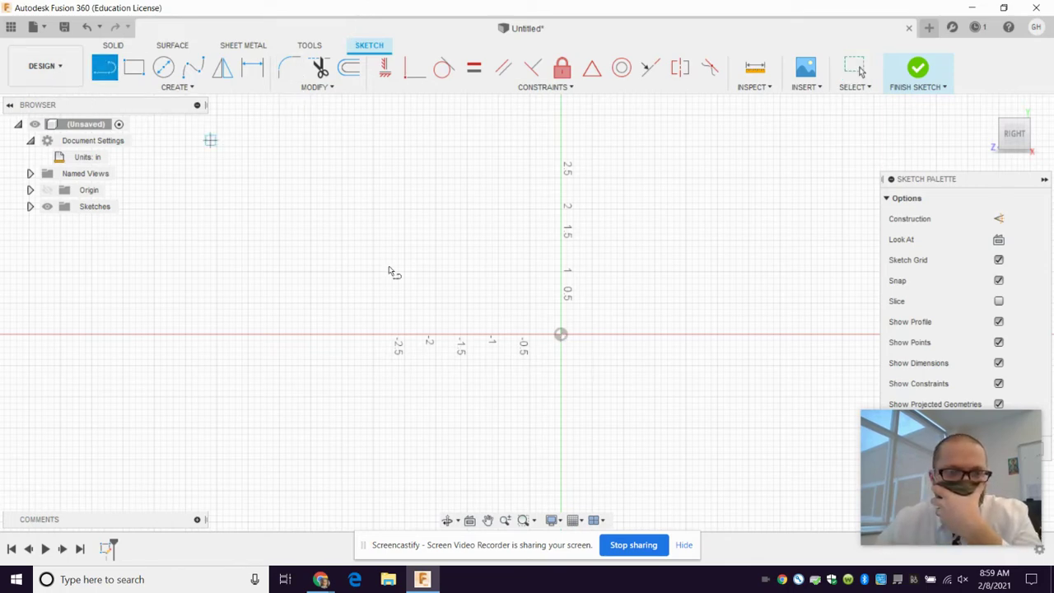
left_click(561, 335)
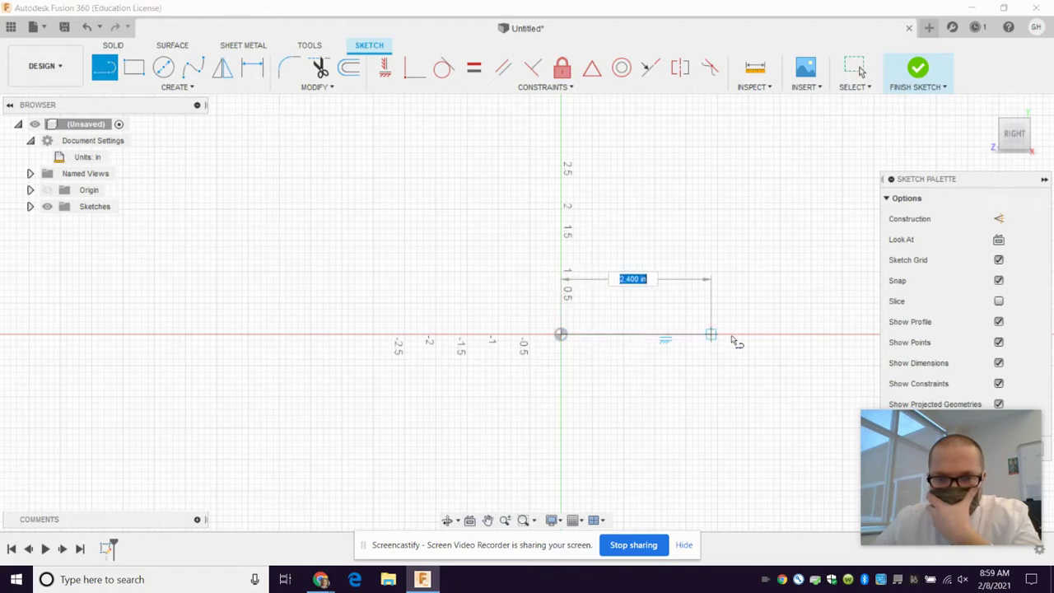
type("5")
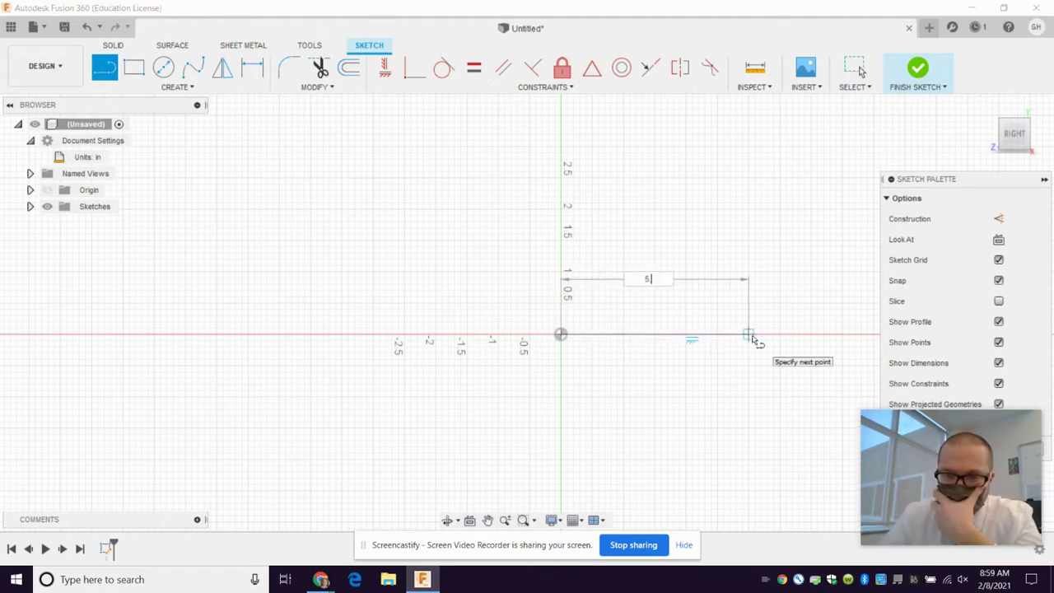
key("Tab")
key("Return")
key("Escape")
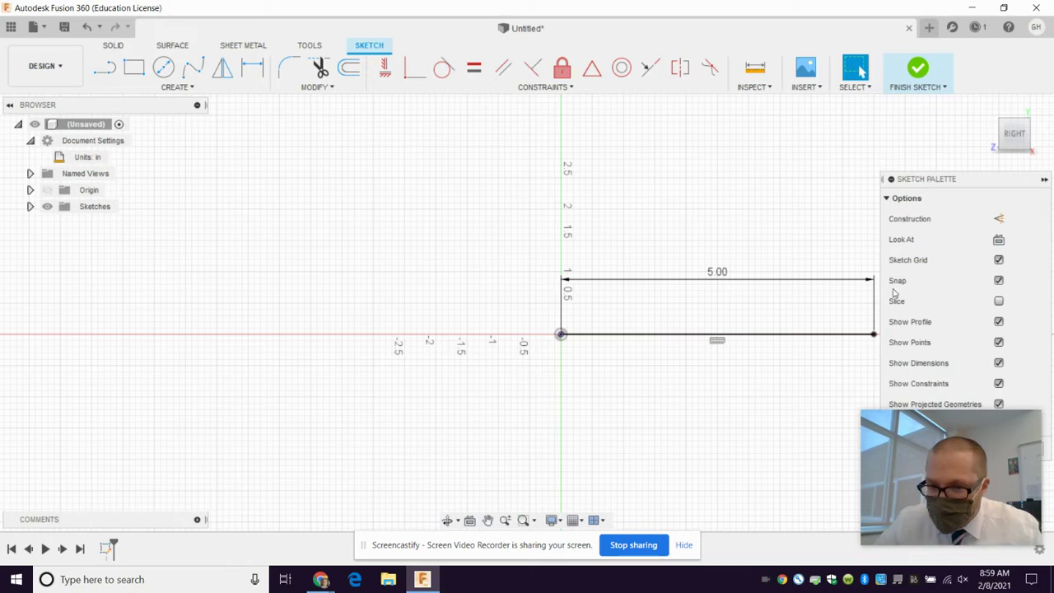
- Draw a 0.35 in vertical line rising from the origin
middle_click_drag(788, 313, 552, 305)
left_click(104, 67)
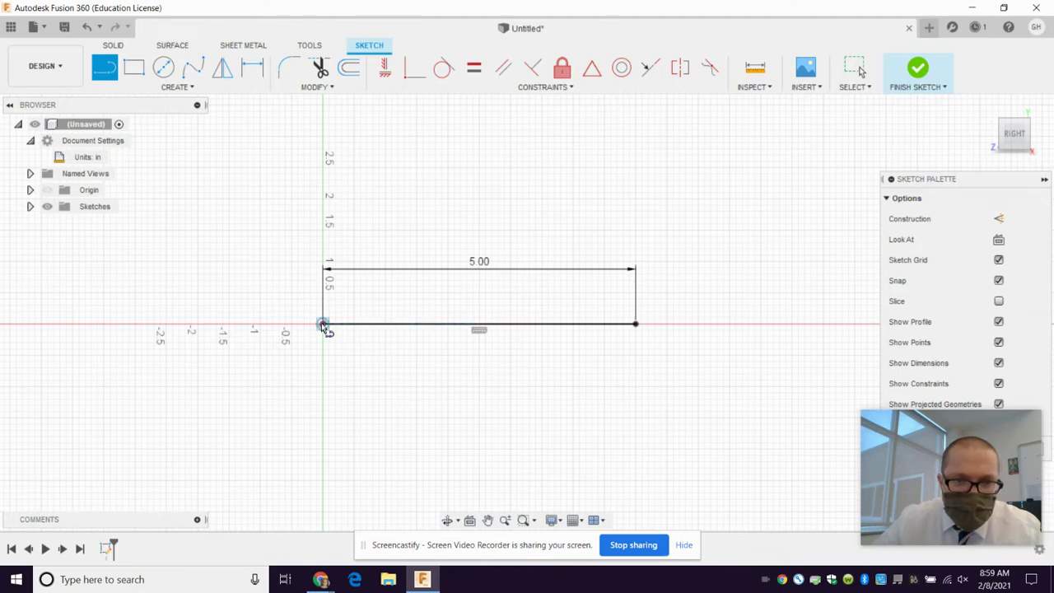
left_click(323, 325)
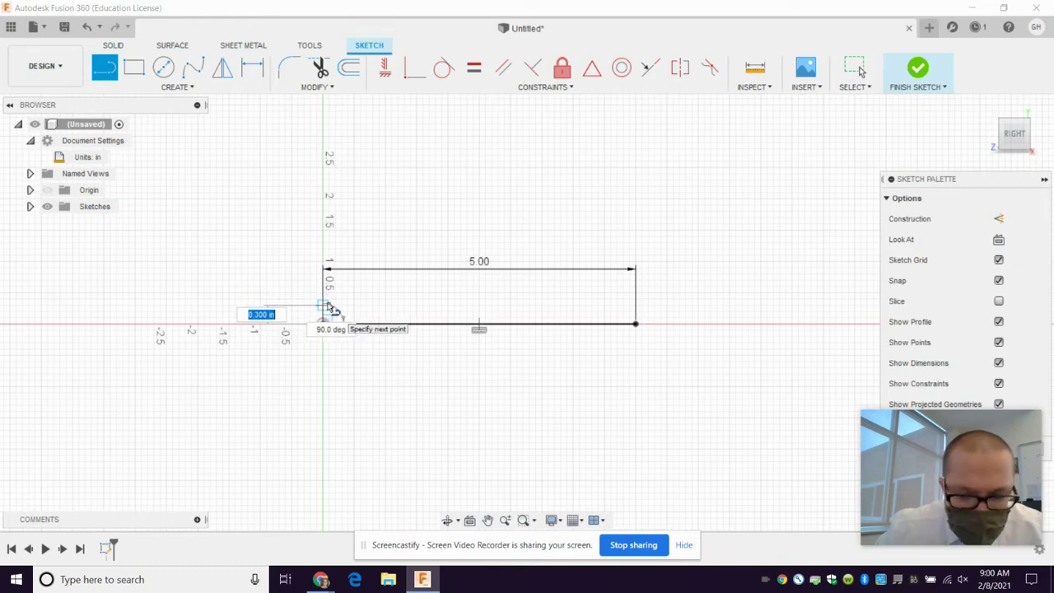
type("35")
key("Tab")
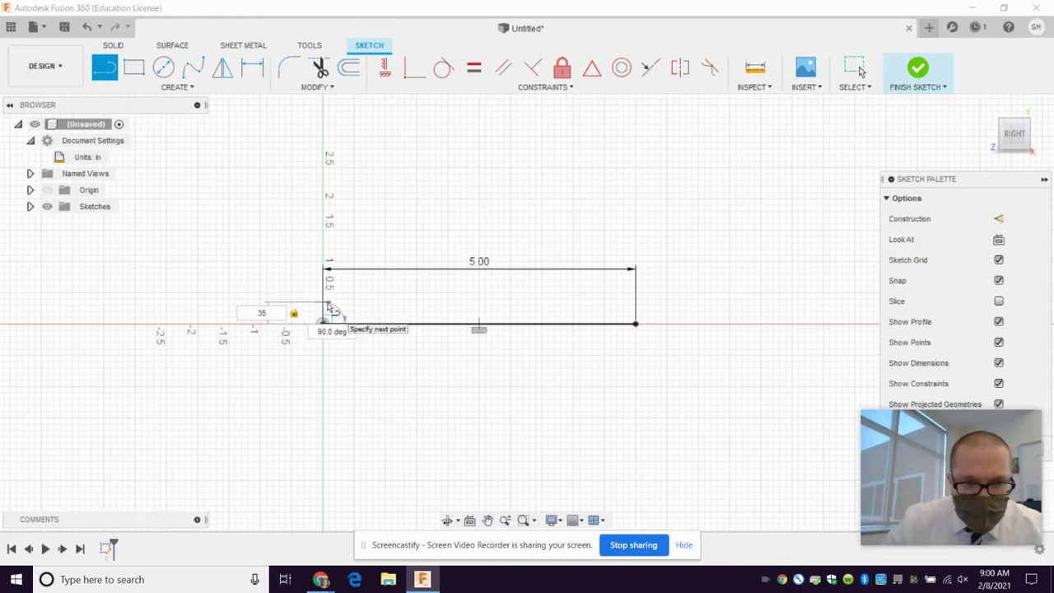
key("Return")
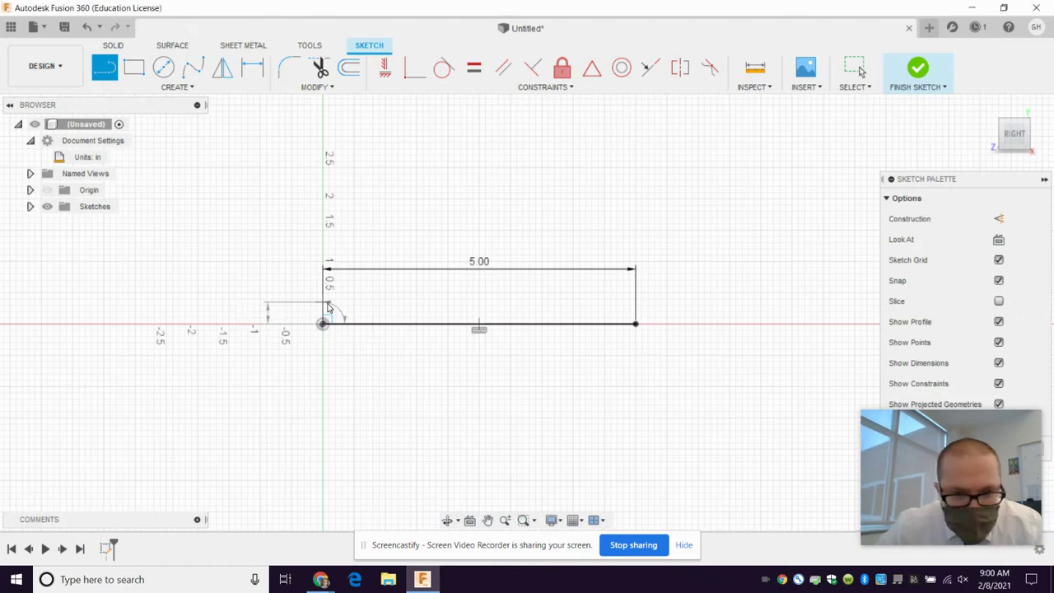
key("Escape")
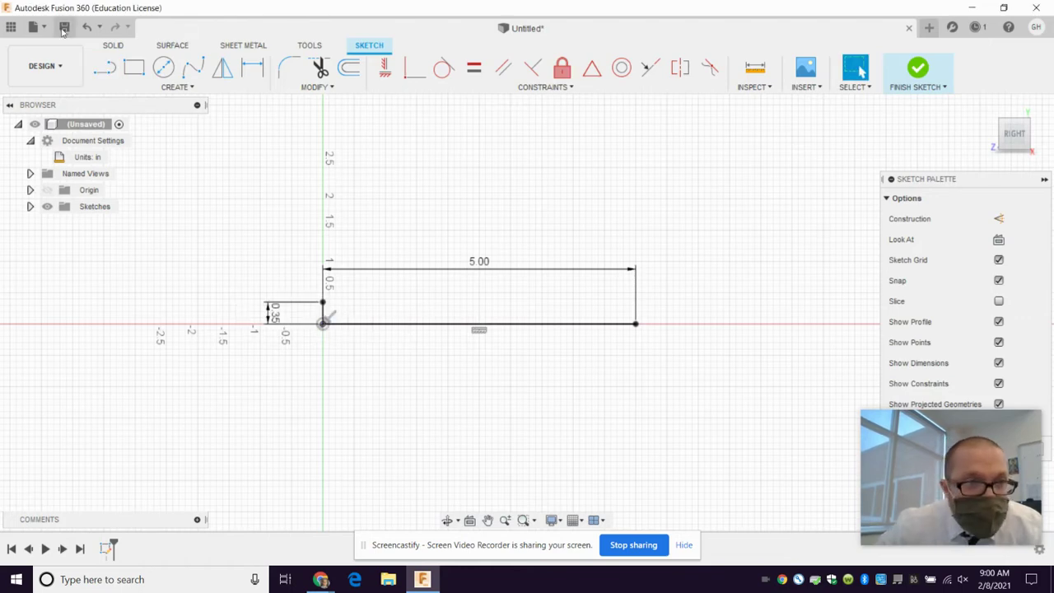
key("l")
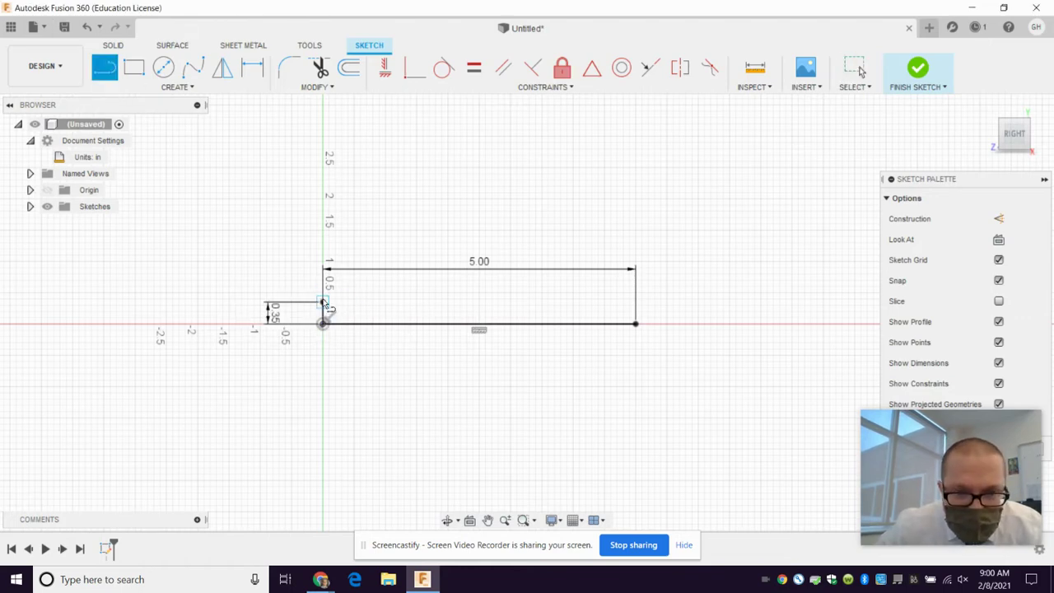
- Draw the stepped top edge (2.000 in, 0.800 in raised step, 2.200 in) and close the profile on the right
left_click(323, 303)
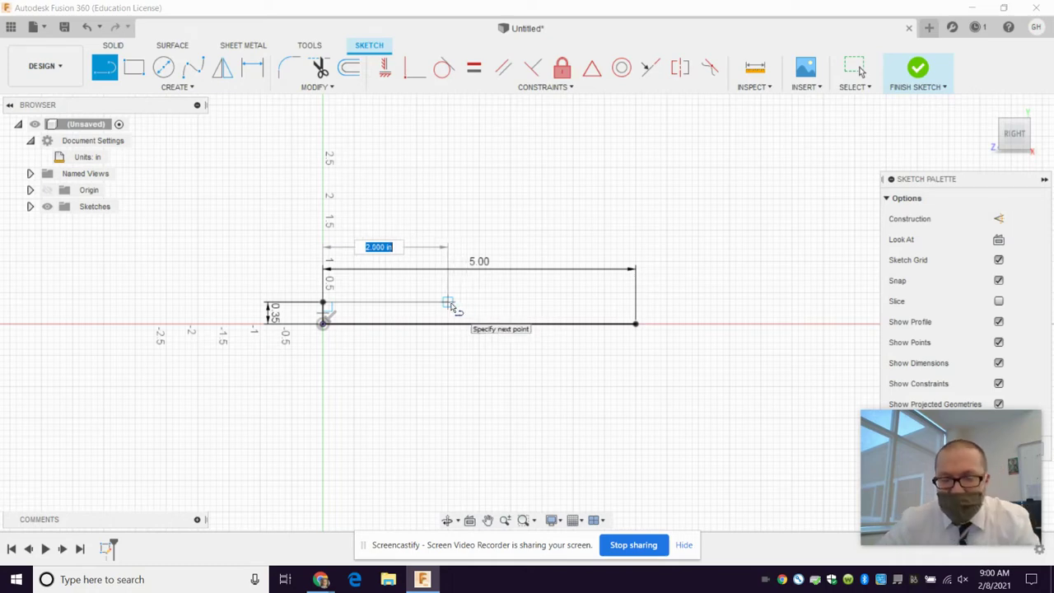
left_click(449, 304)
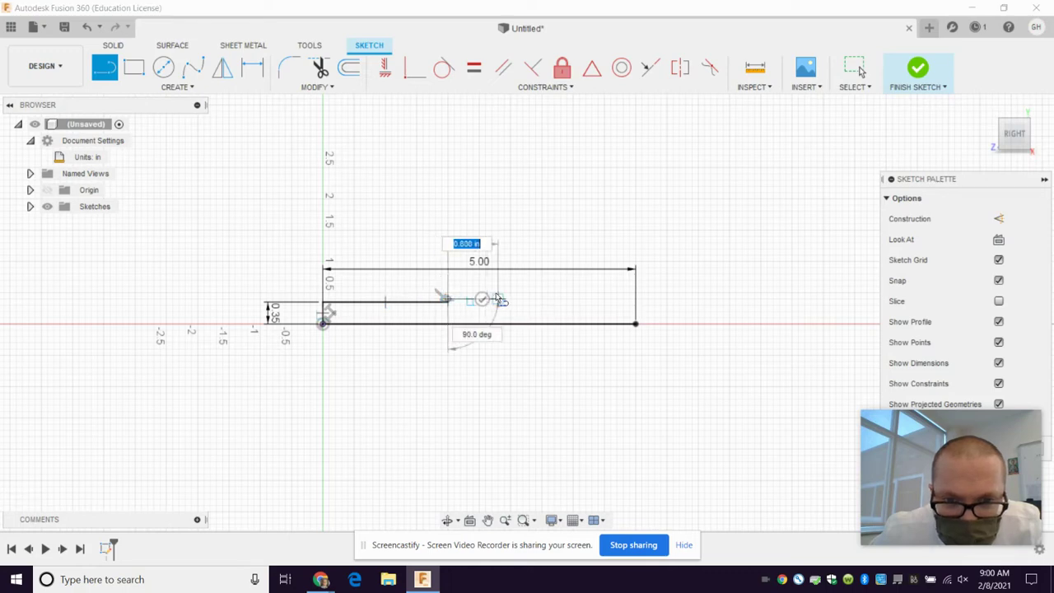
left_click(498, 299)
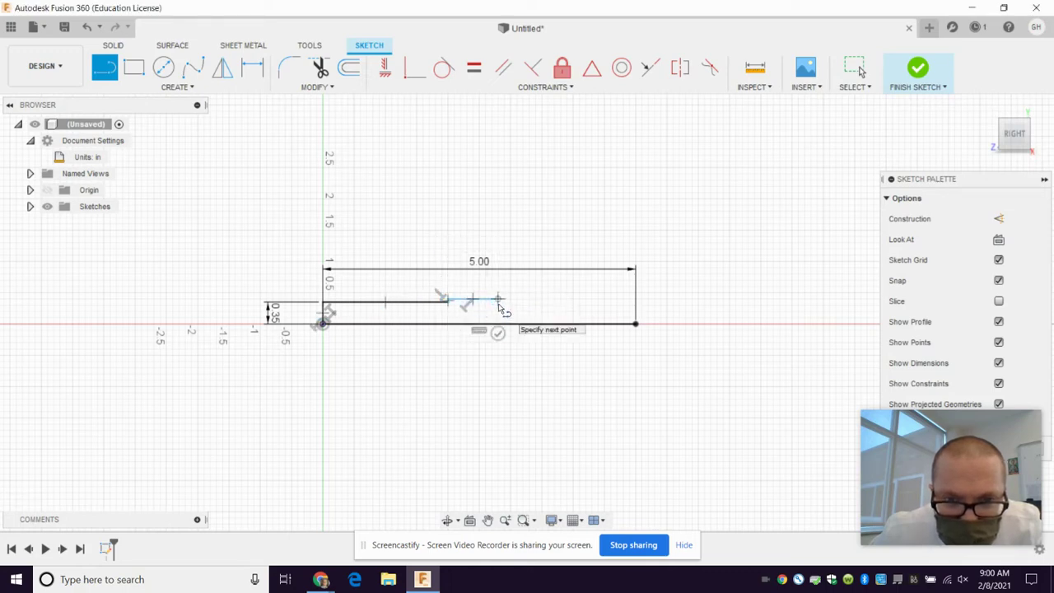
scroll(498, 308, "up", 3)
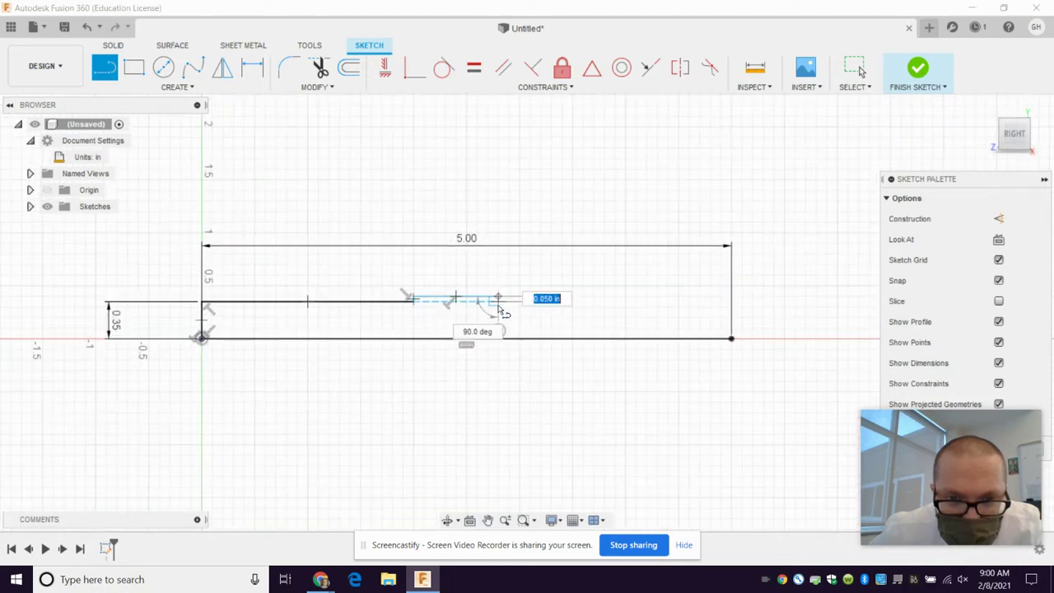
left_click(731, 301)
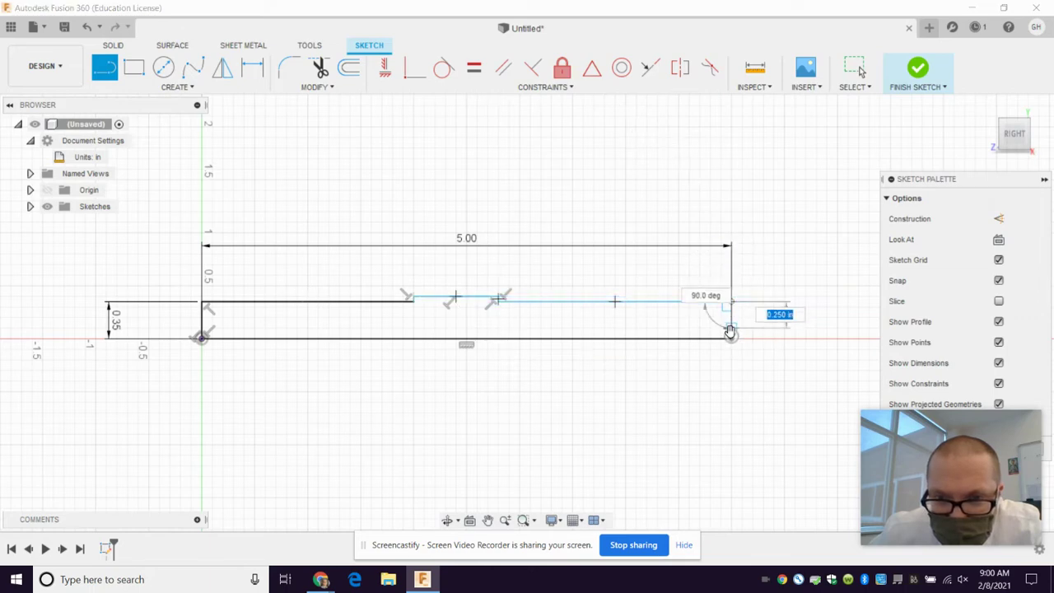
left_click(731, 337)
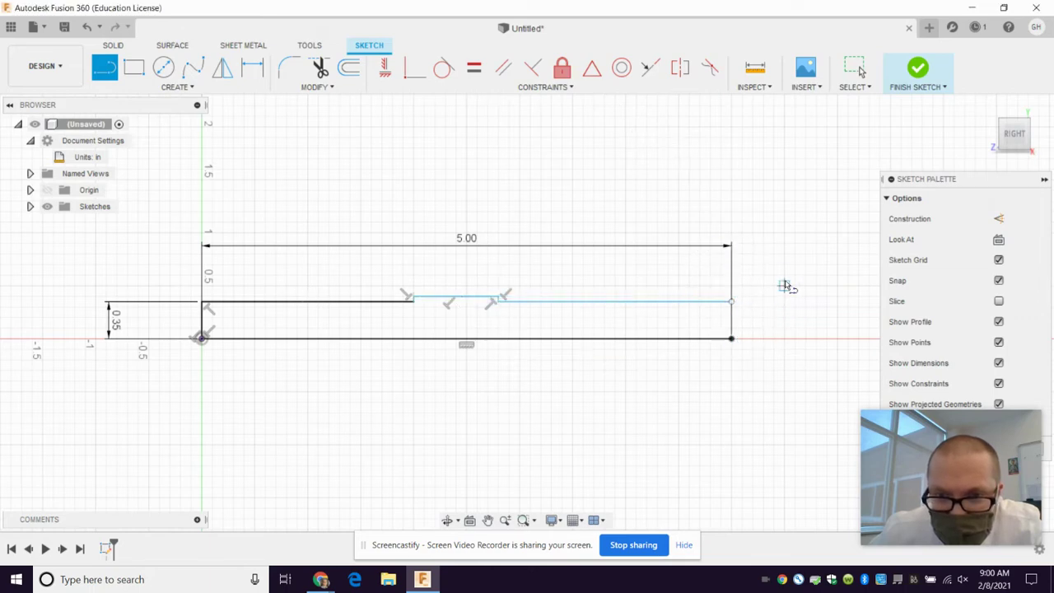
left_click(731, 339)
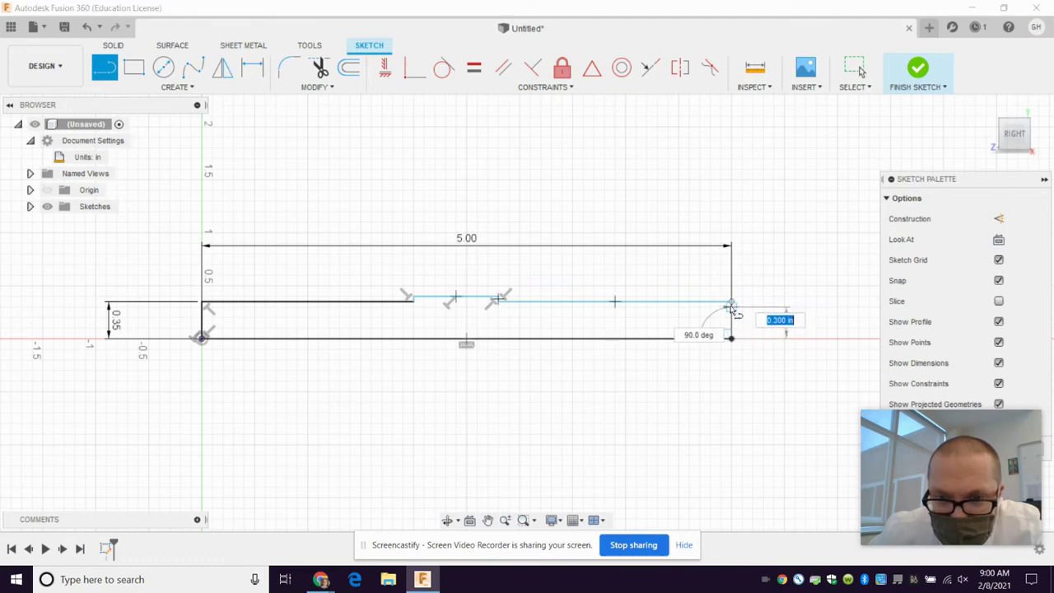
key("Escape")
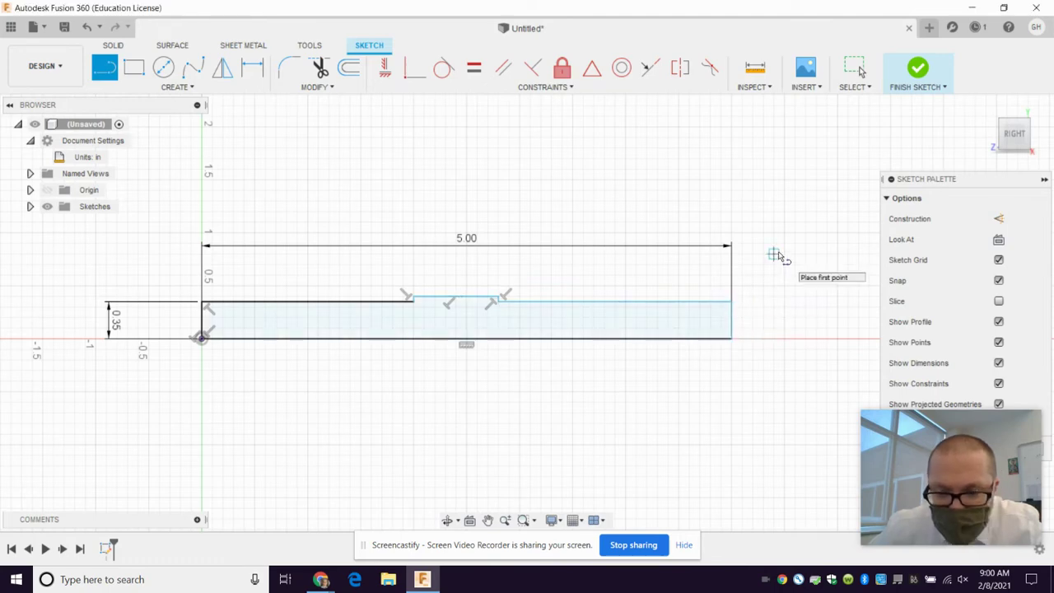
key("Escape")
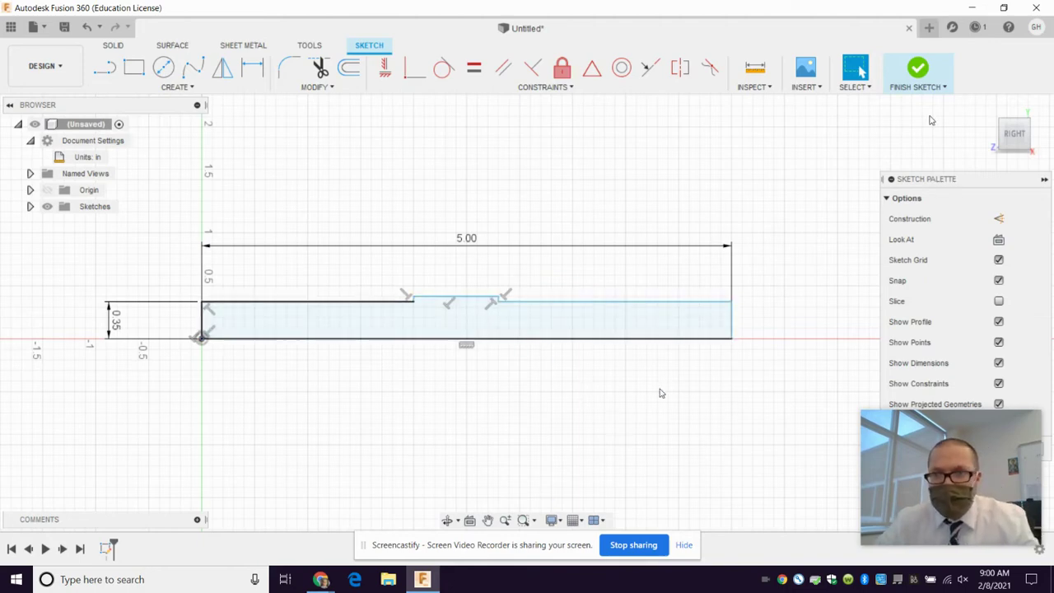
left_click(918, 69)
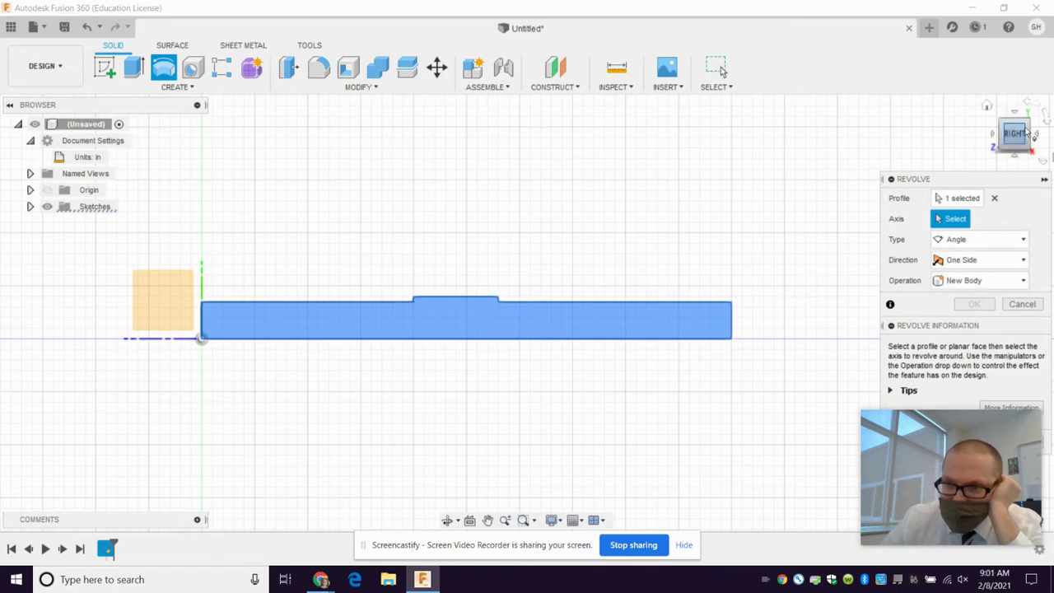
left_click(991, 107)
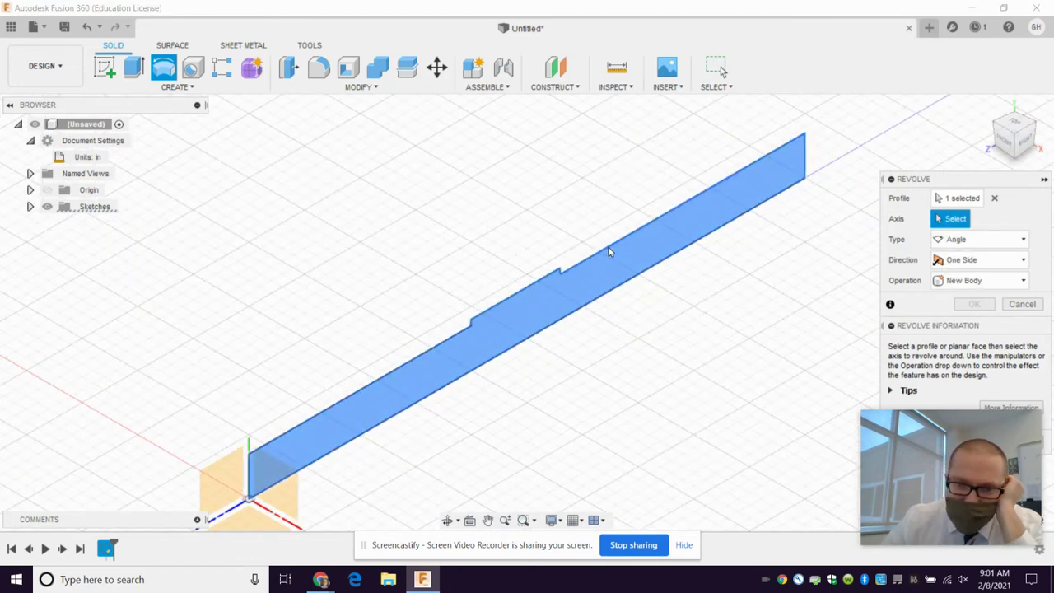
left_click(606, 298)
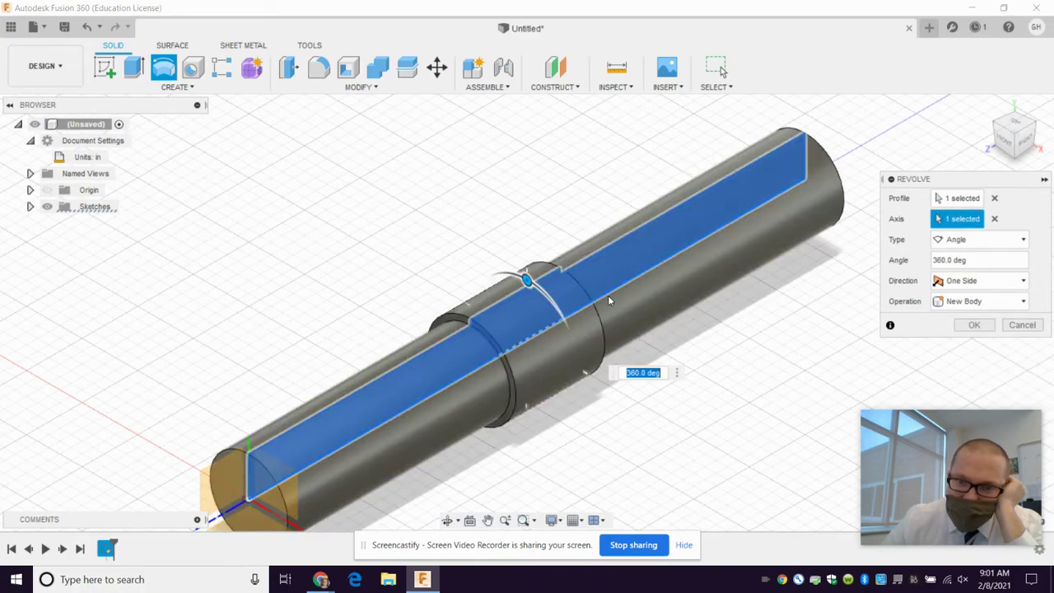
left_click(976, 326)
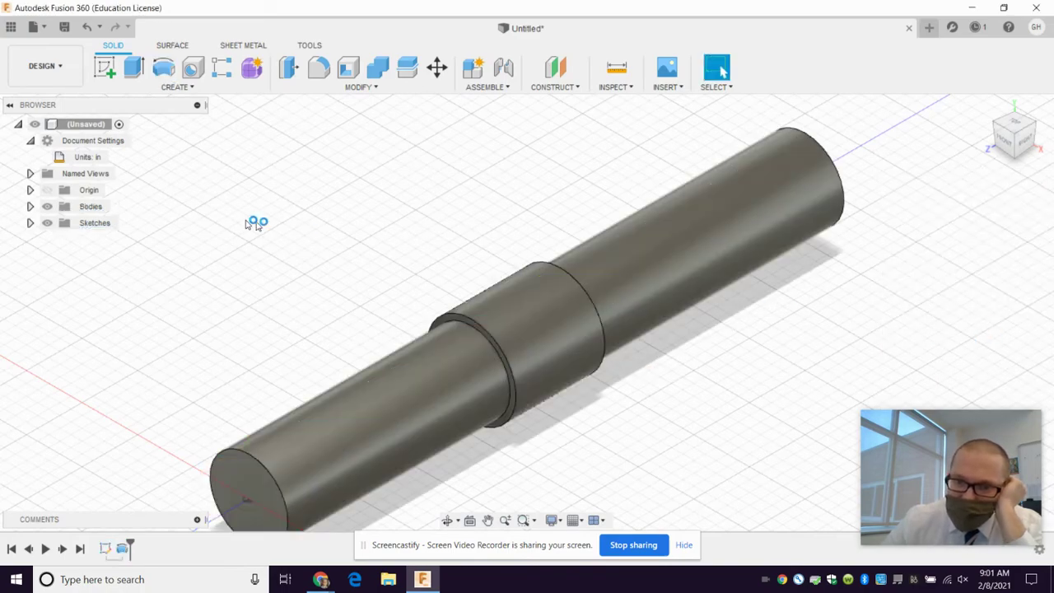
scroll(420, 337, "down", 2)
scroll(408, 400, "up", 2)
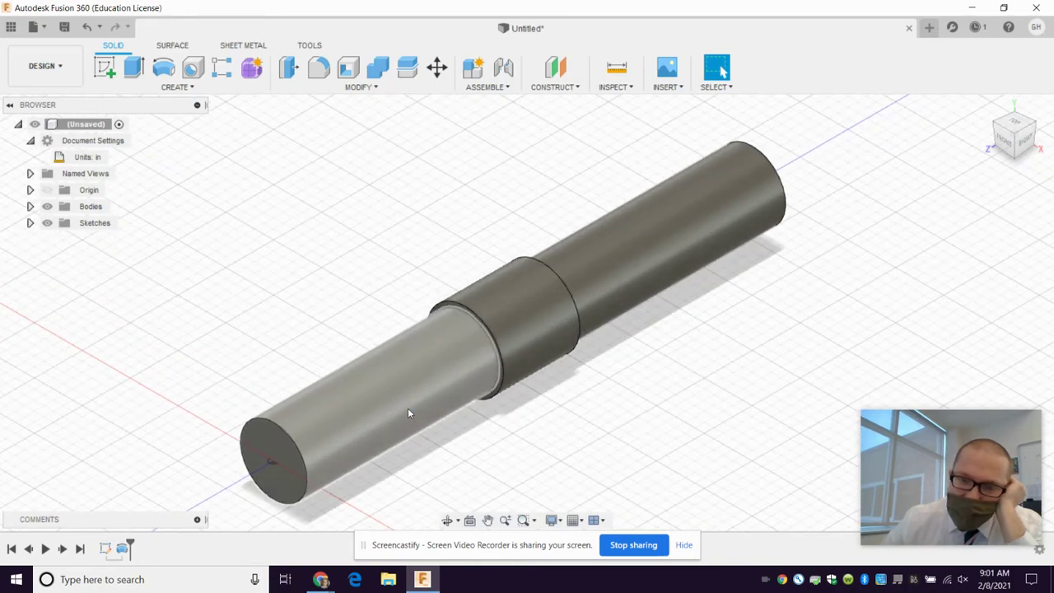
left_click(1036, 130)
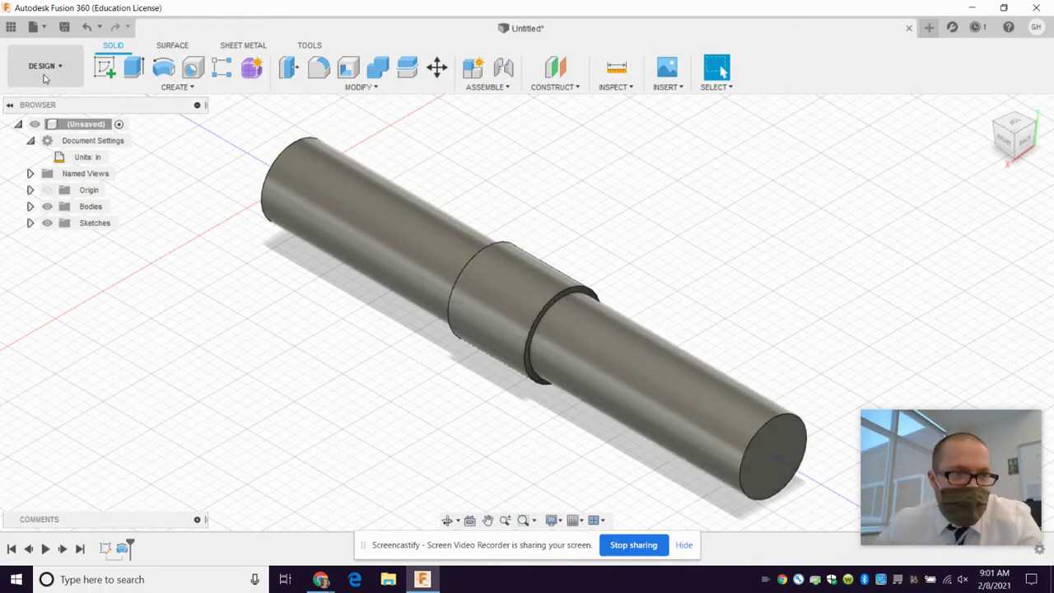
- On the shaft's end face, draw a 0.6 in Center Diameter circle at the origin and finish the sketch
left_click(105, 68)
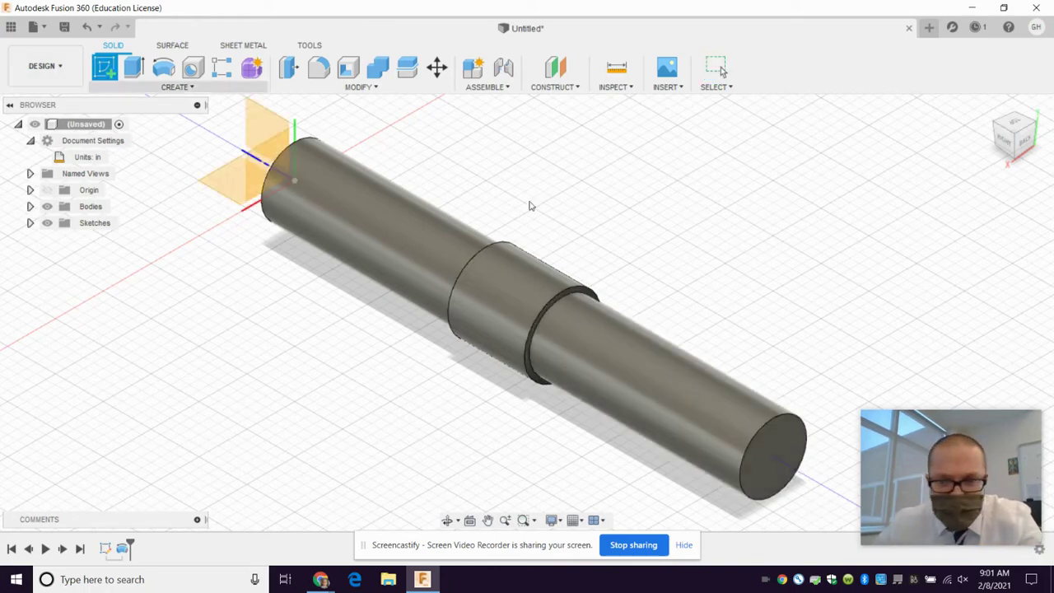
left_click(764, 447)
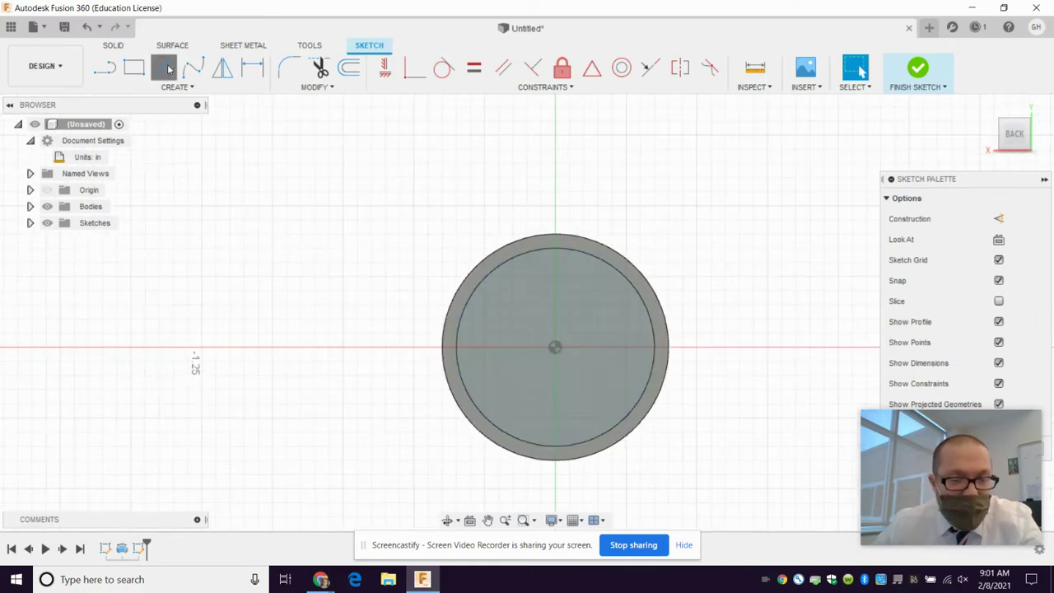
left_click(163, 67)
left_click(555, 347)
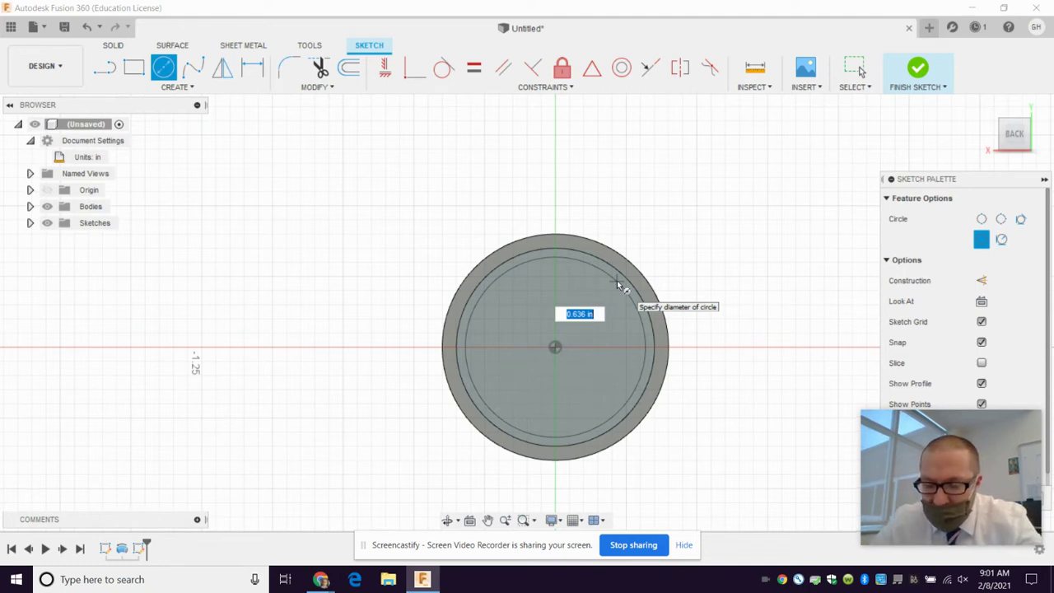
key("BackSpace")
type(".8")
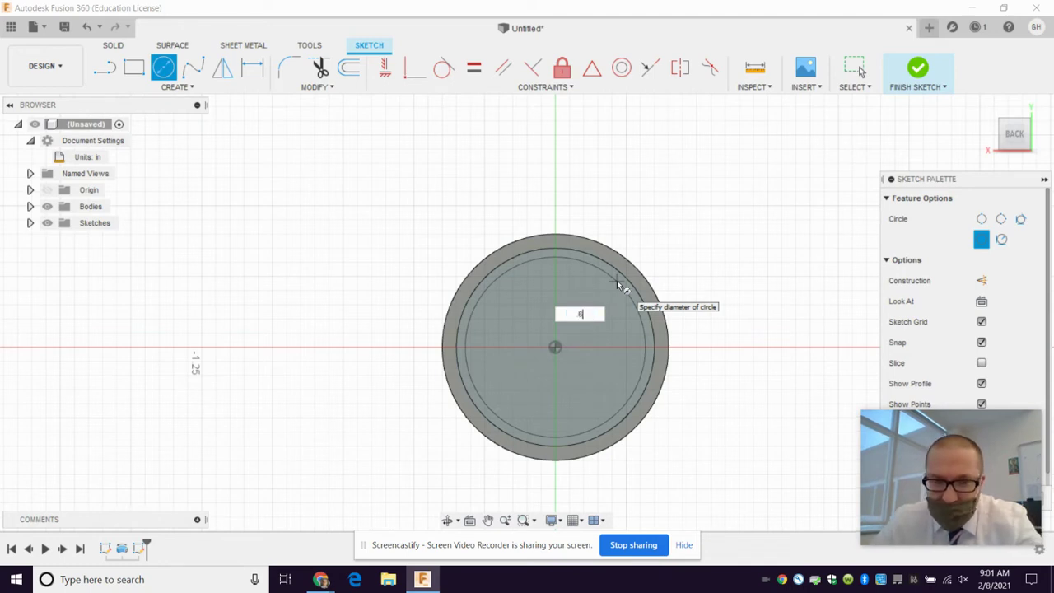
type("6")
key("Return")
key("Escape")
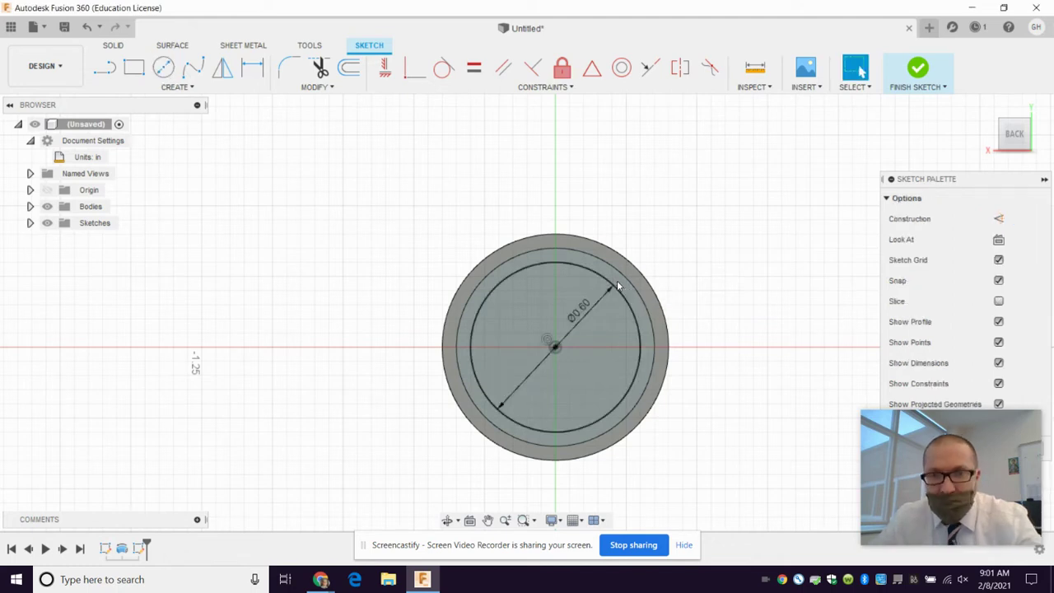
left_click(917, 70)
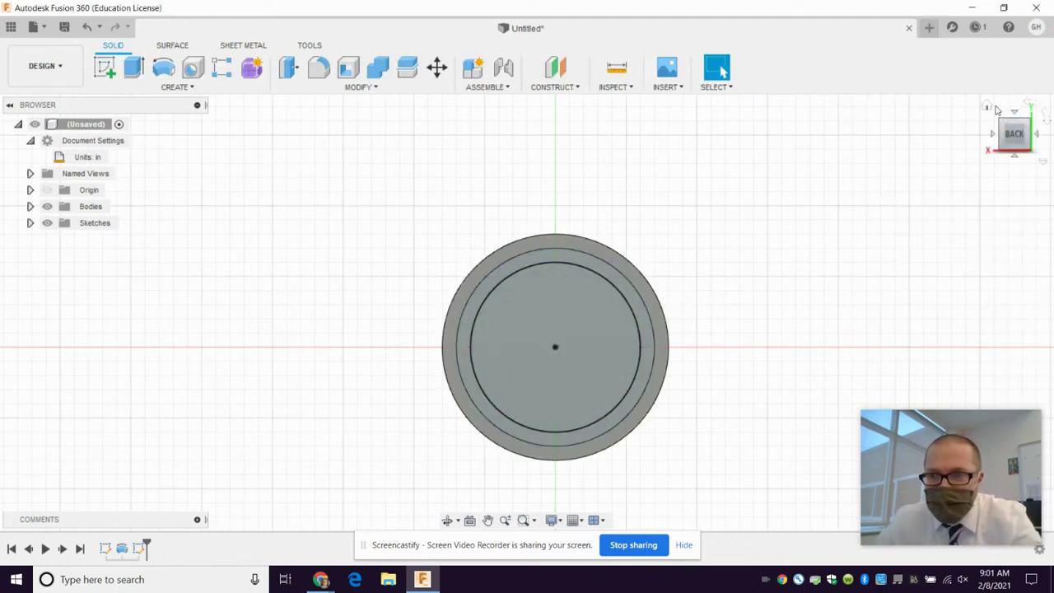
- Return to the home view and select the 0.6 in circle profile for extrusion
left_click(988, 107)
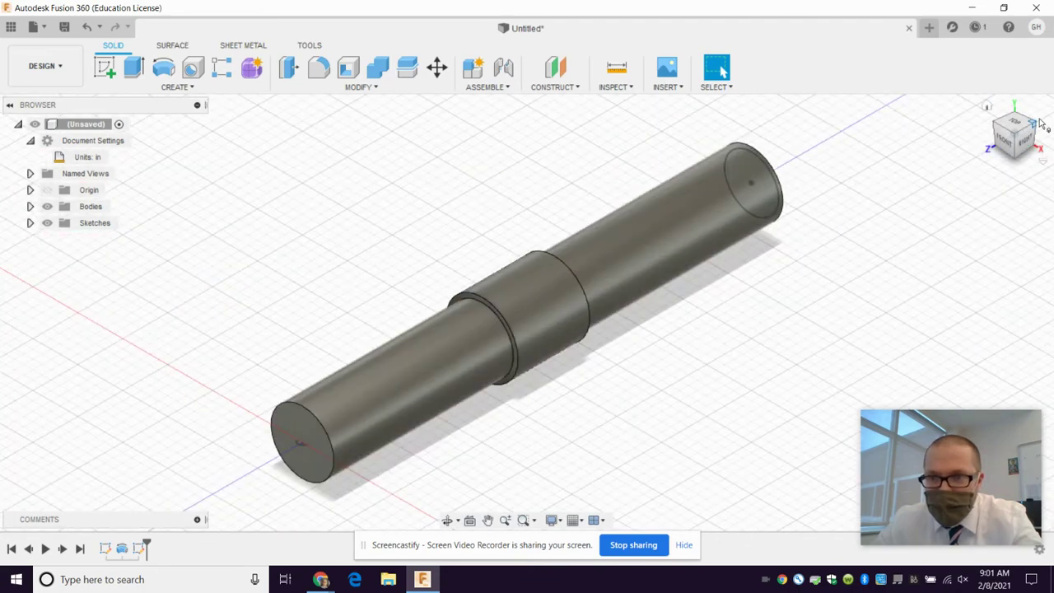
left_click(1040, 123)
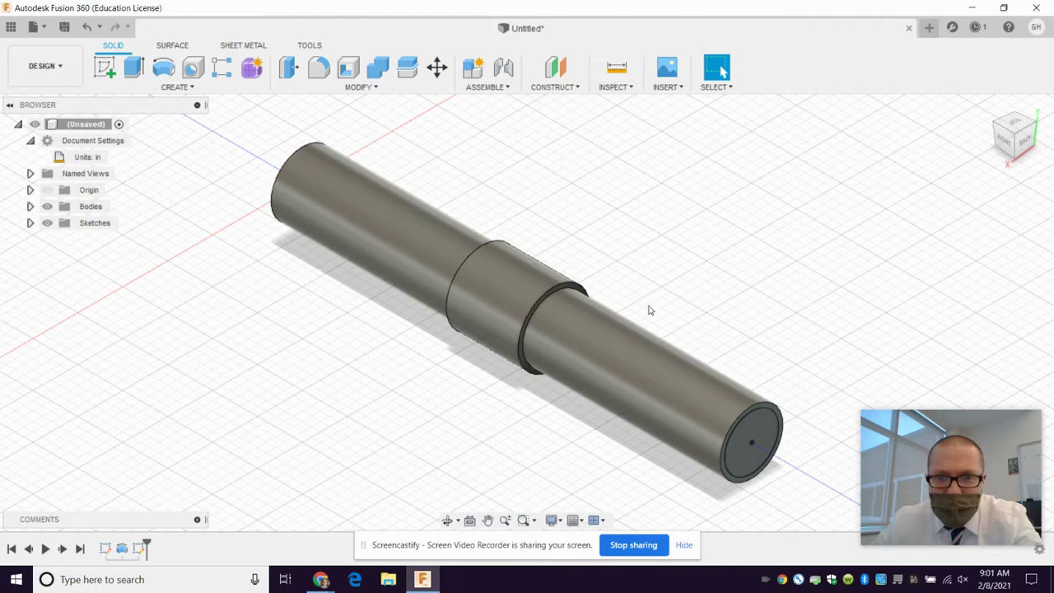
left_click(133, 67)
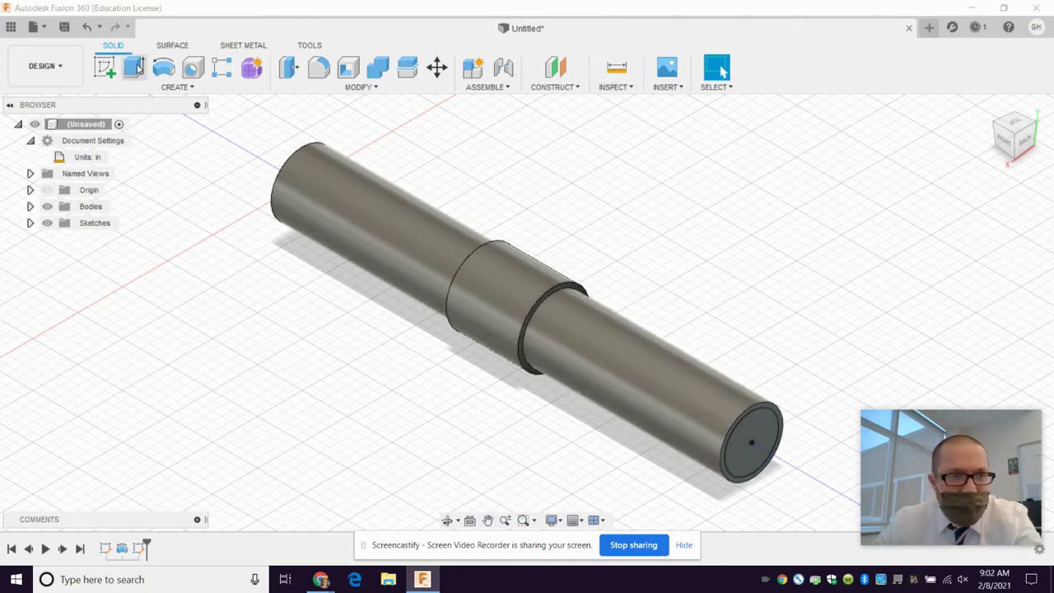
left_click(751, 447)
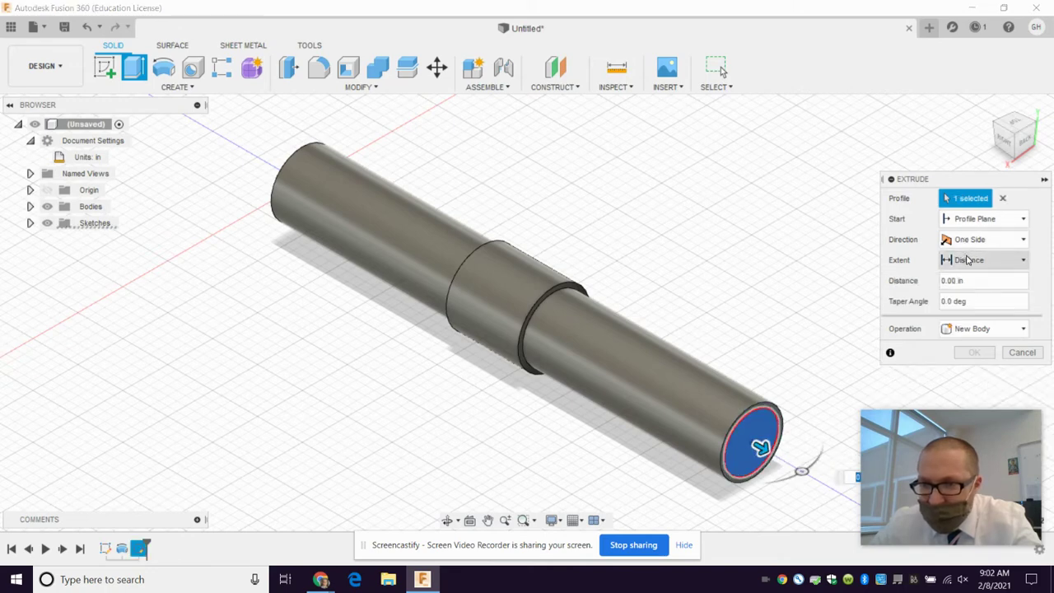
- Set the extrusion to a one-direction Cut of 0.75 in into the shaft end
left_click(969, 259)
left_click(967, 280)
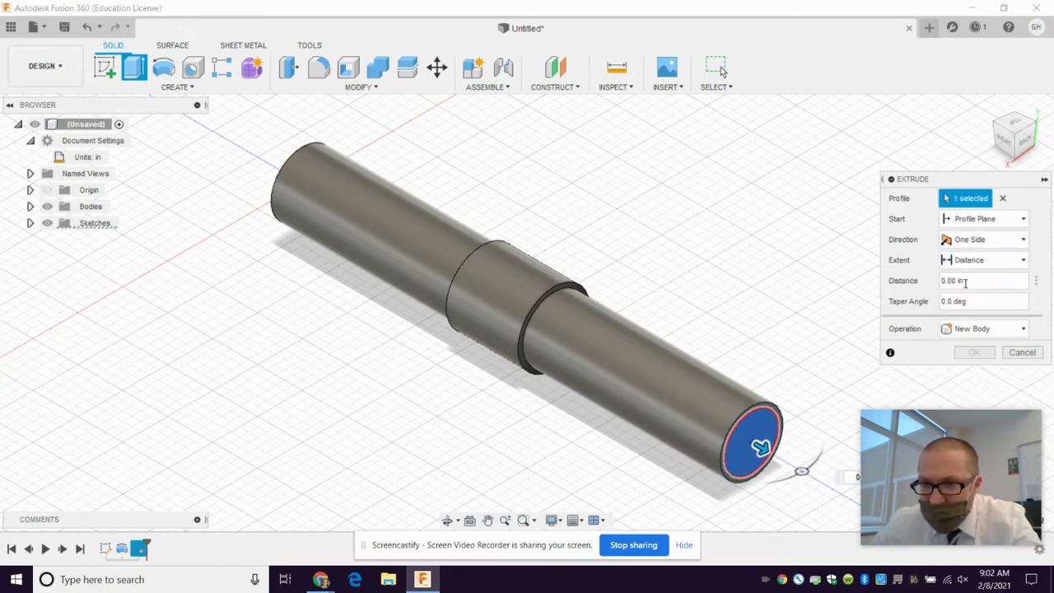
left_click(967, 280)
type("1.0")
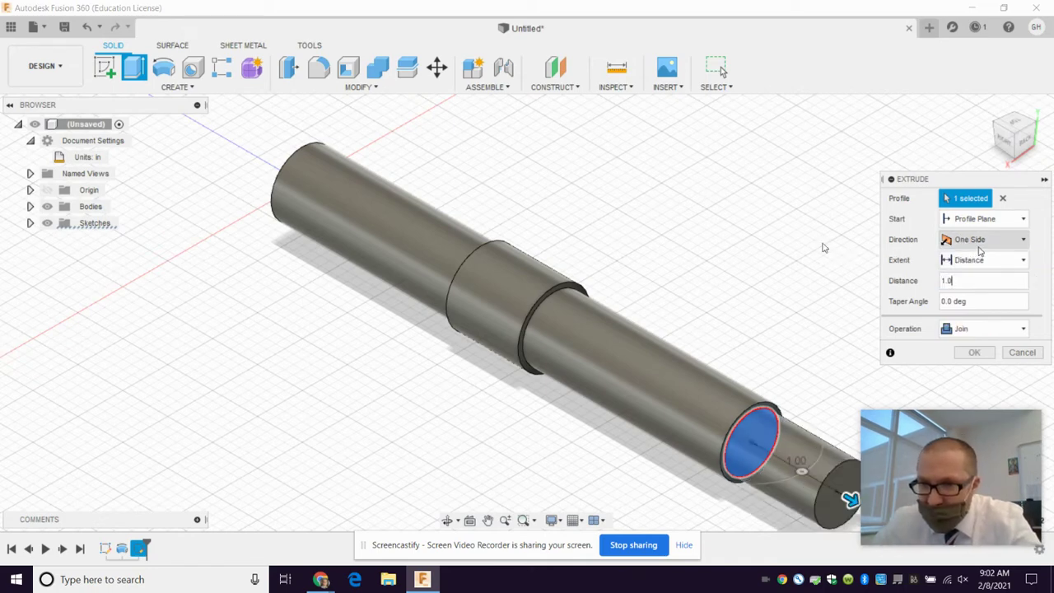
left_click(982, 244)
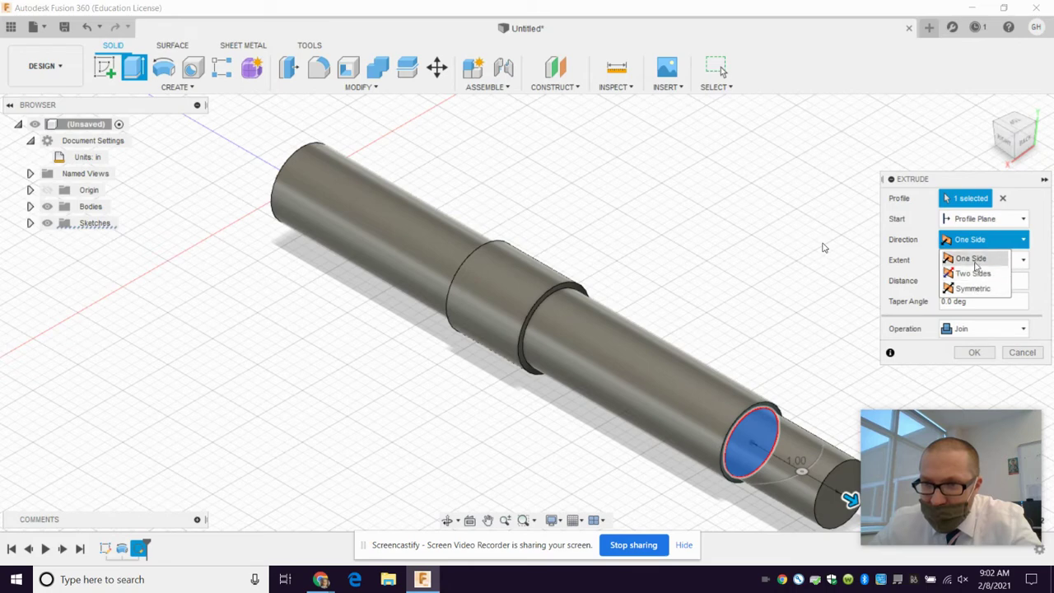
left_click(978, 260)
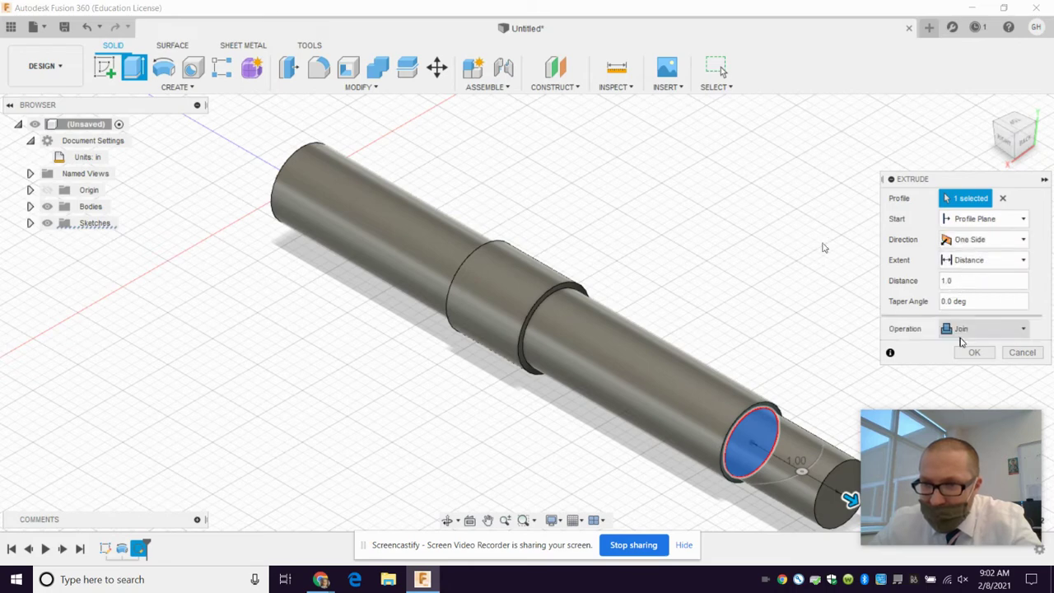
left_click(1000, 330)
left_click(977, 364)
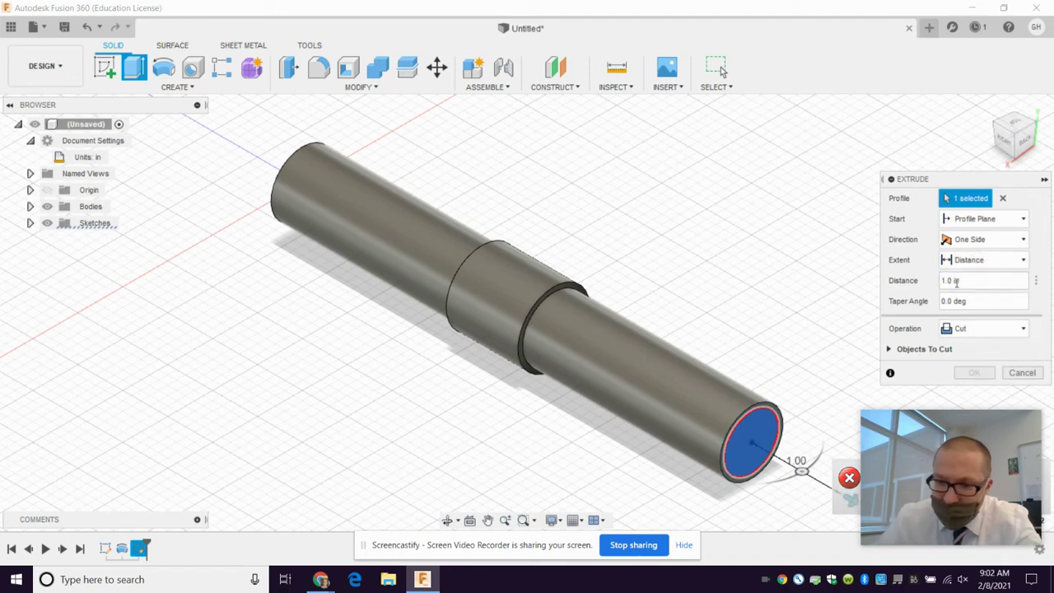
type("-")
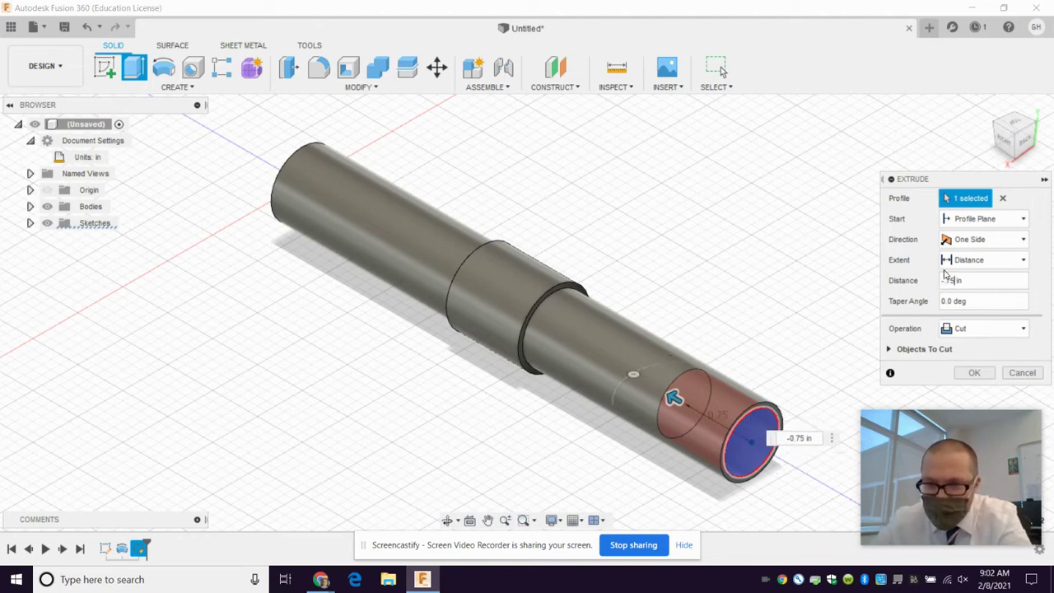
key("Return")
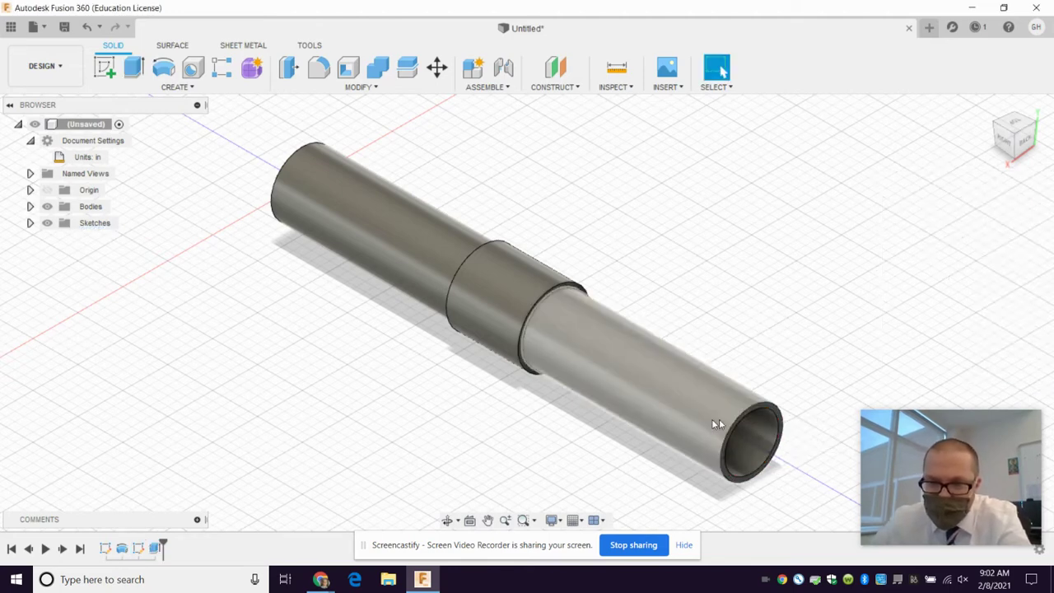
left_click_drag(1018, 136, 982, 174)
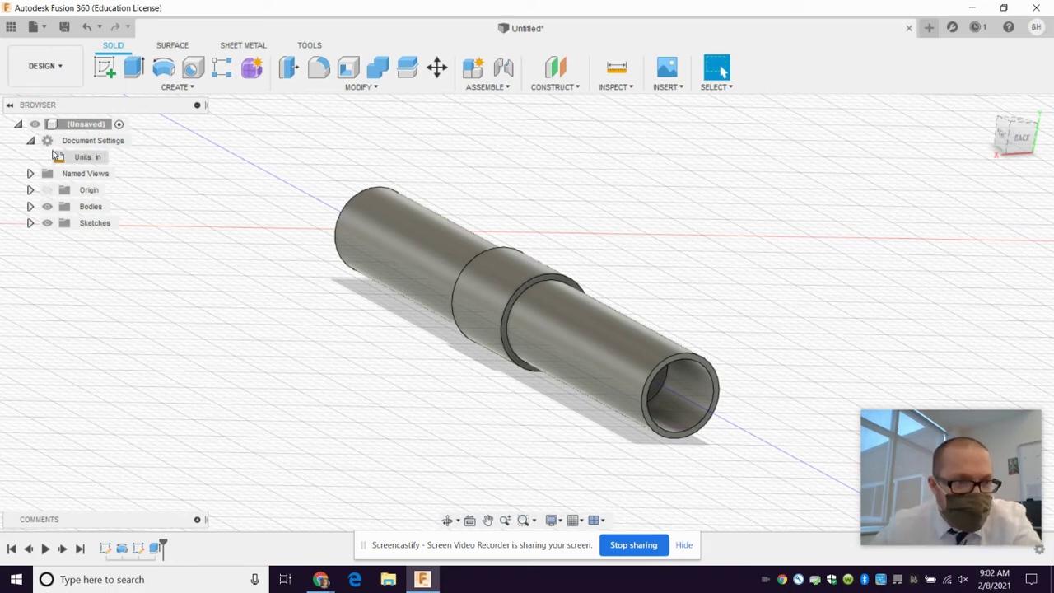
left_click(31, 174)
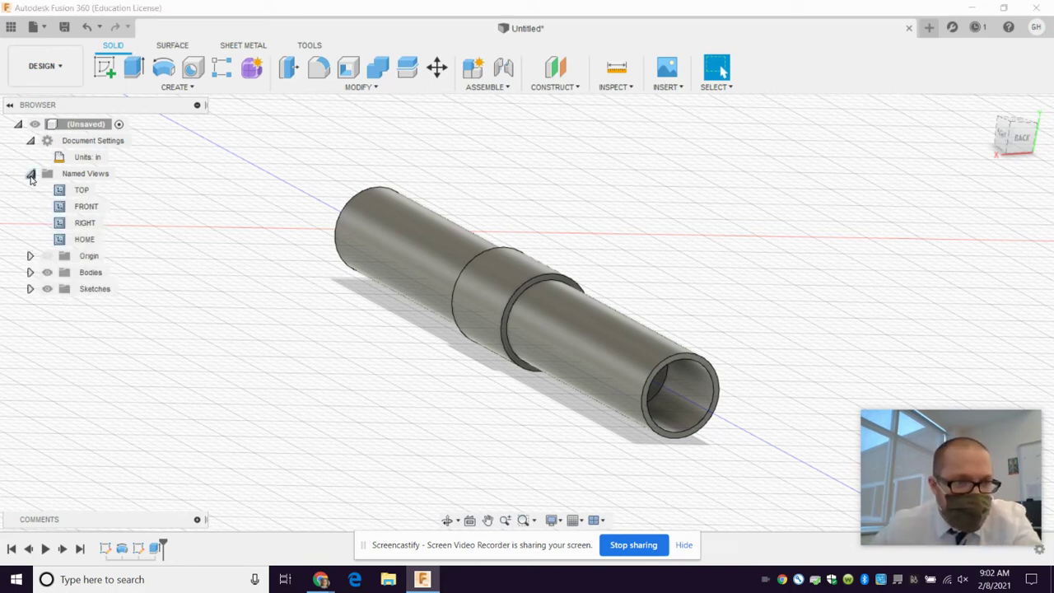
left_click(30, 174)
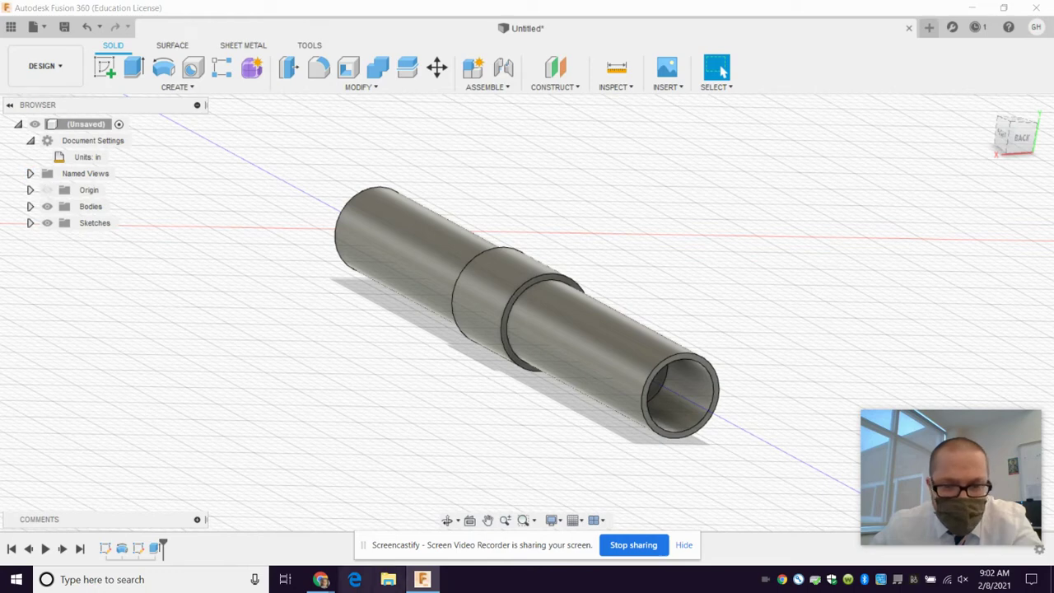
left_click(45, 66)
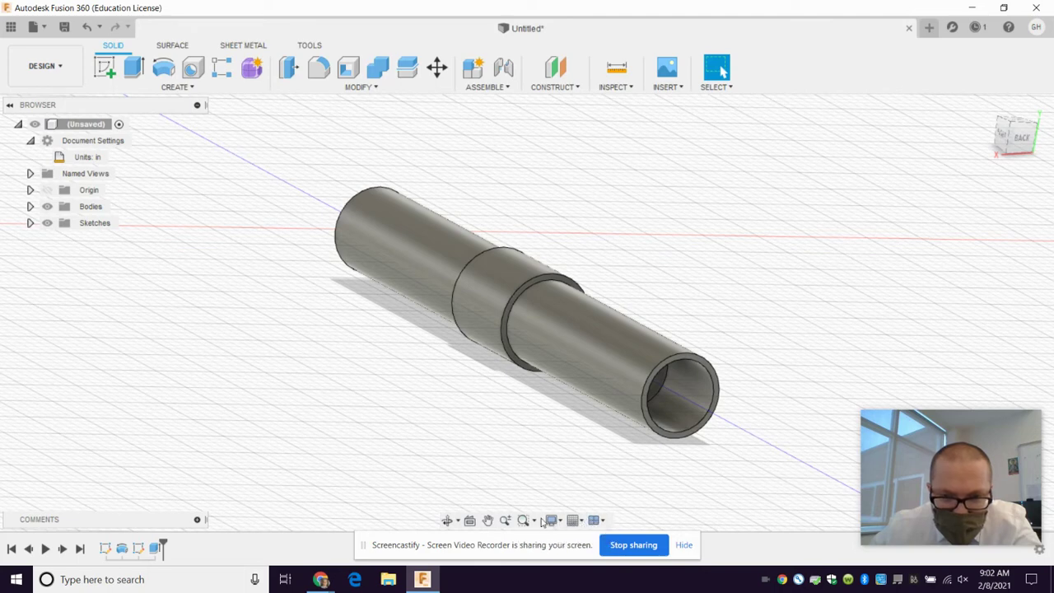
right_click(847, 232)
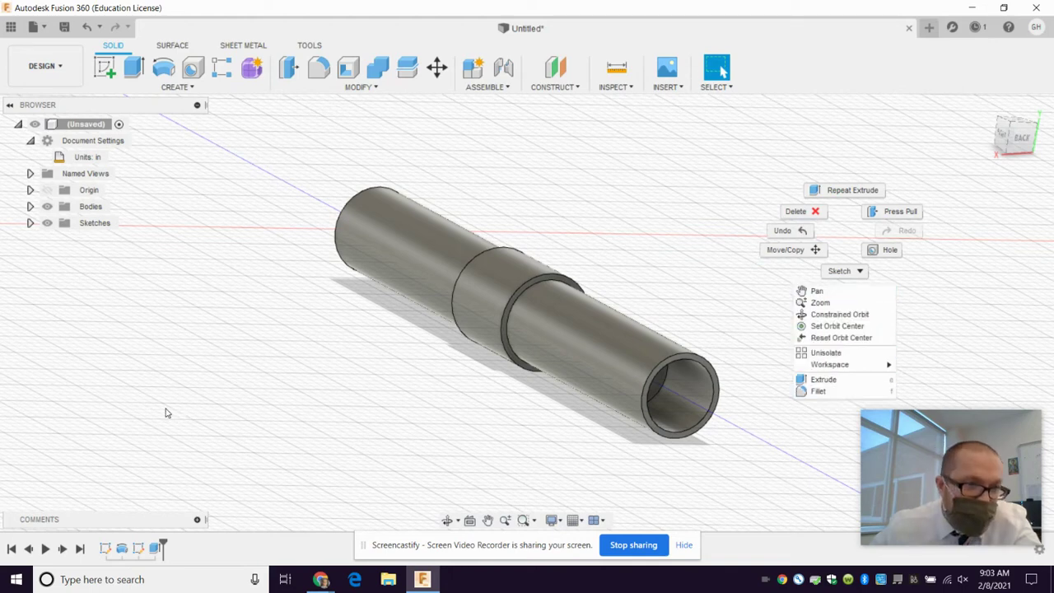
left_click(75, 316)
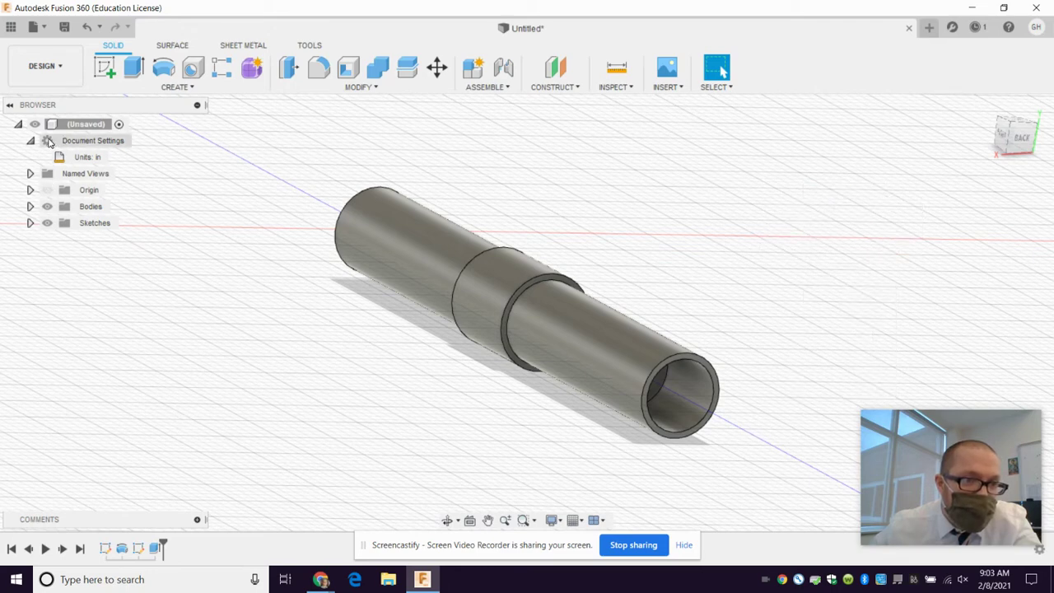
left_click(56, 143)
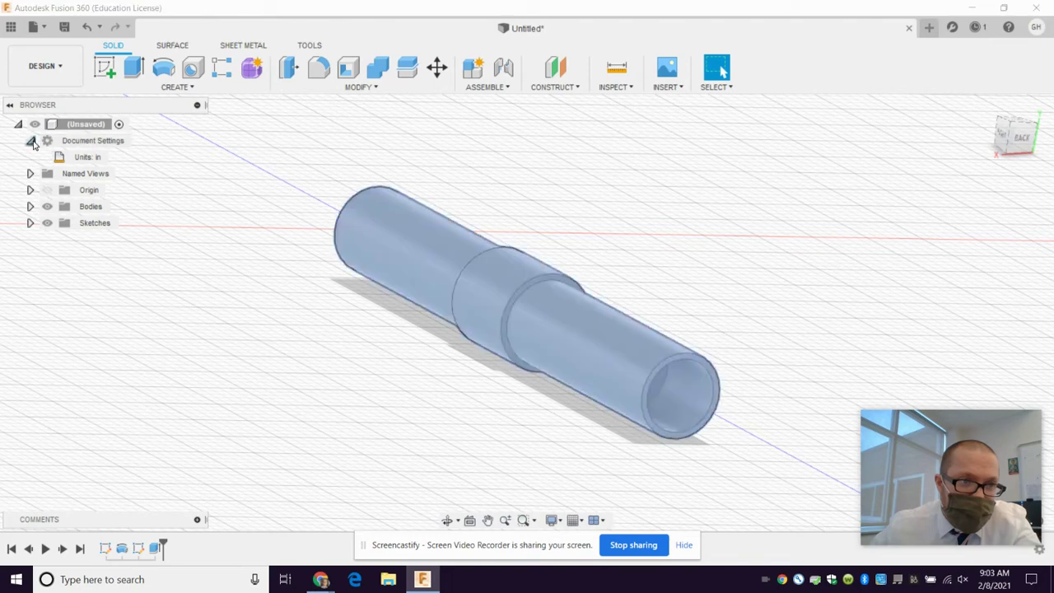
left_click(32, 142)
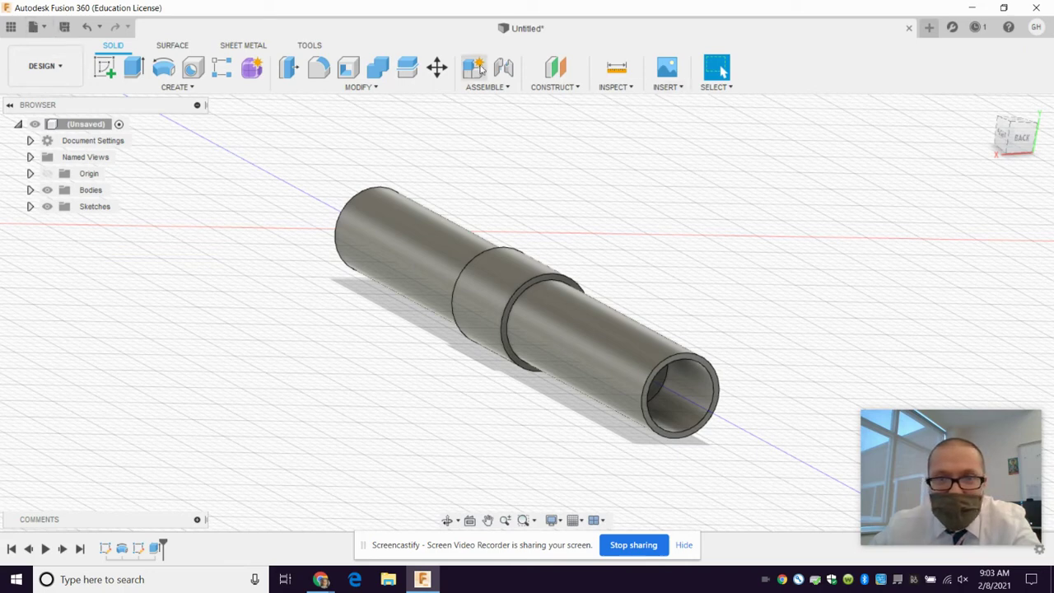
left_click(312, 46)
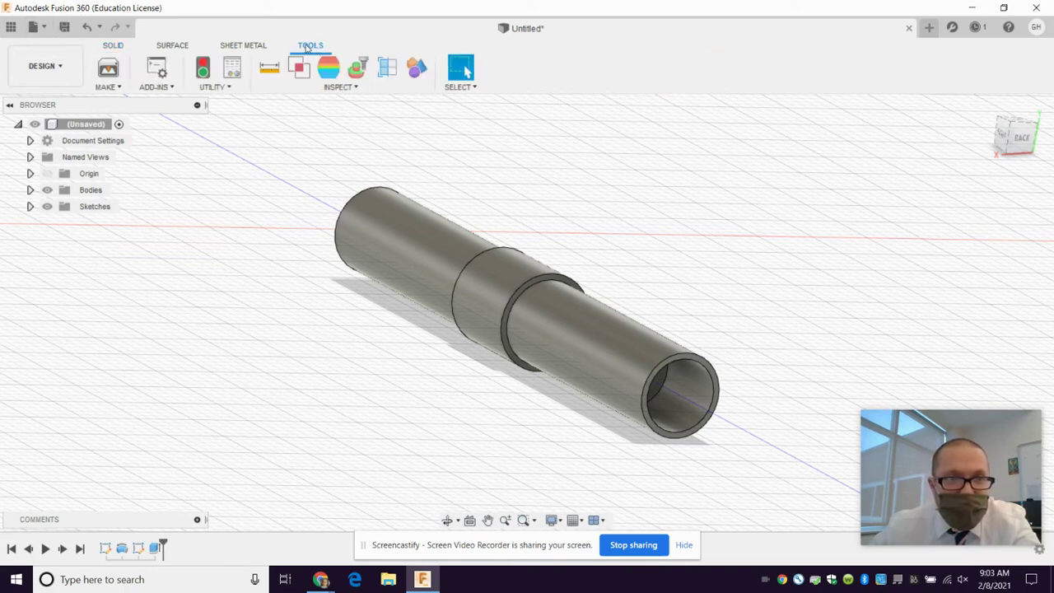
left_click(251, 47)
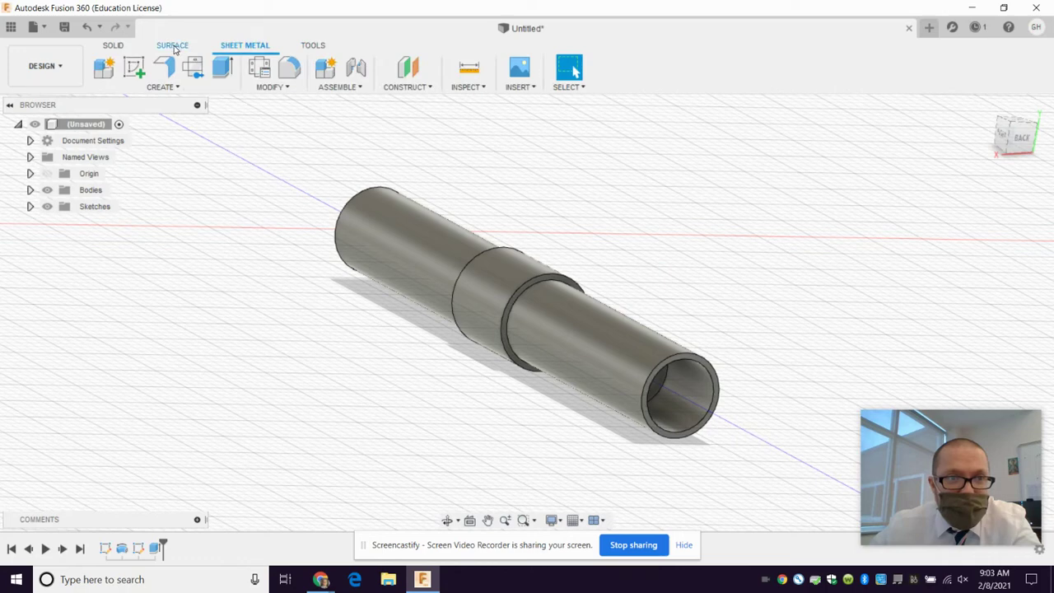
left_click(170, 47)
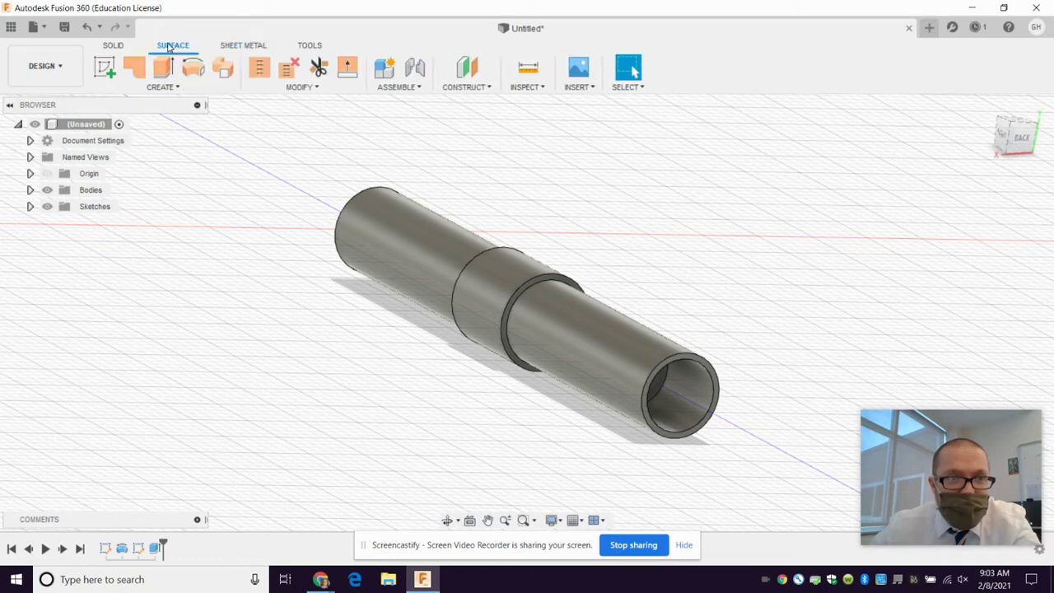
left_click(108, 45)
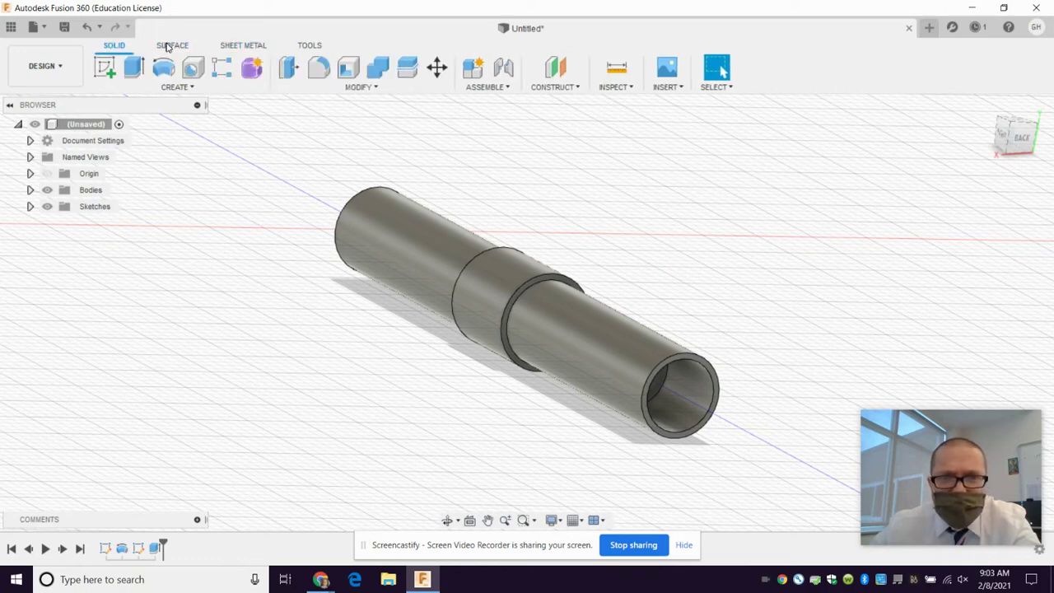
left_click(631, 91)
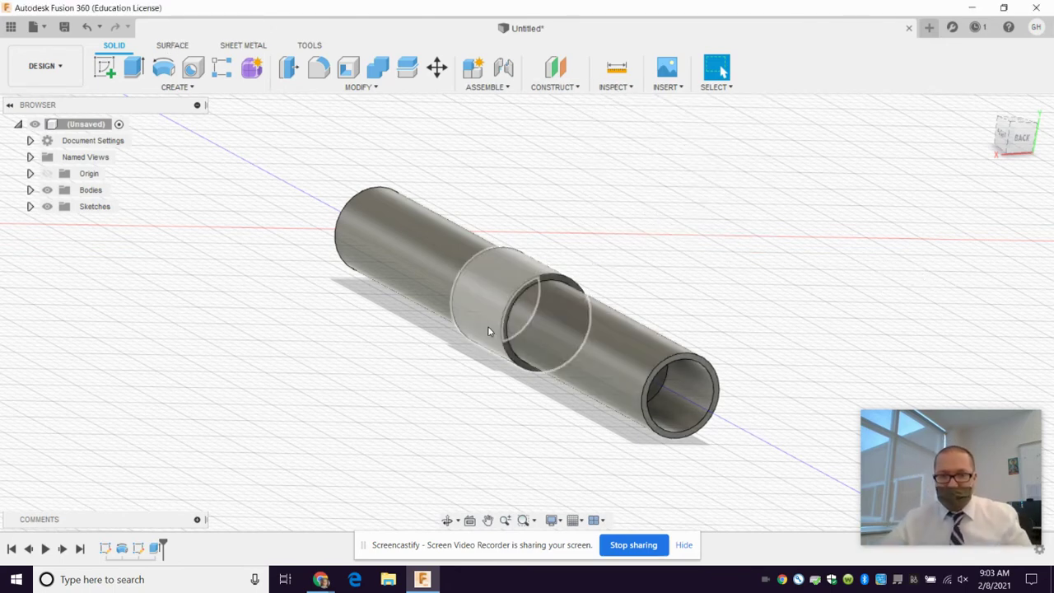
left_click(561, 522)
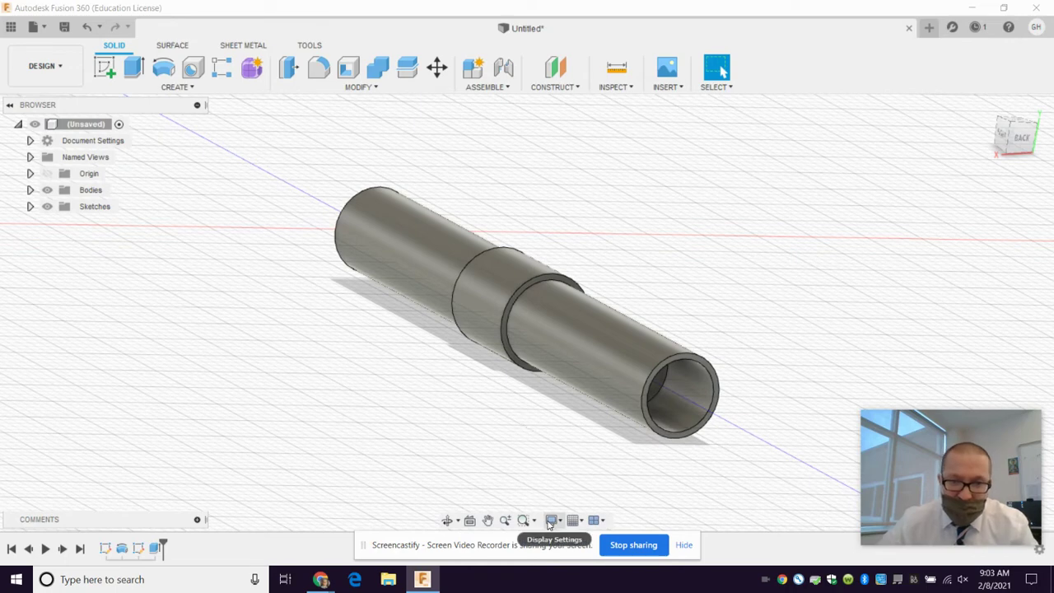
- Switch the visual style to Shaded with Hidden Edges and reorient the shaft to an isometric view
left_click(552, 520)
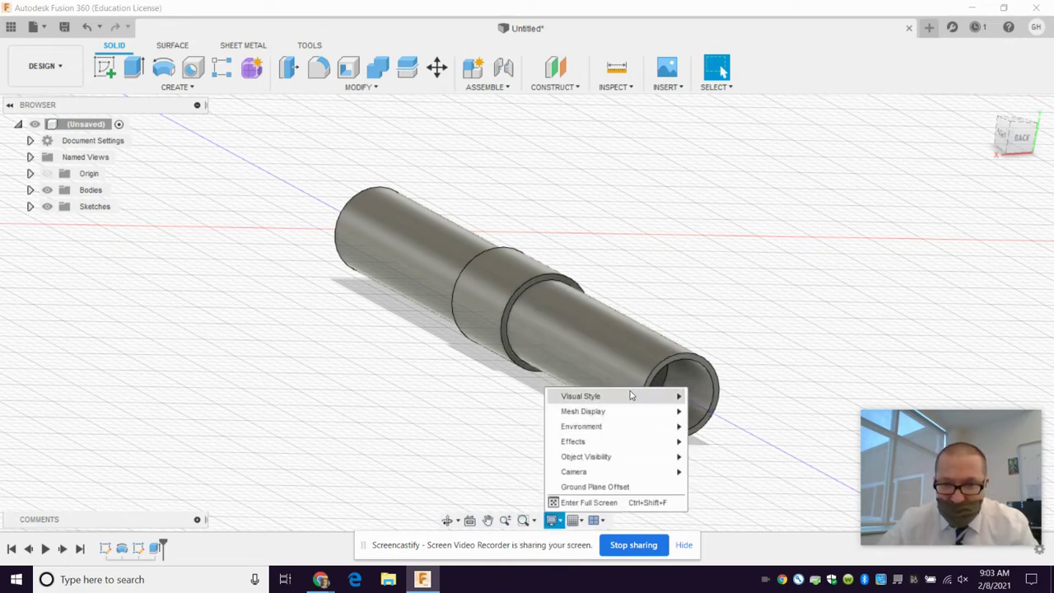
mouse_move(633, 396)
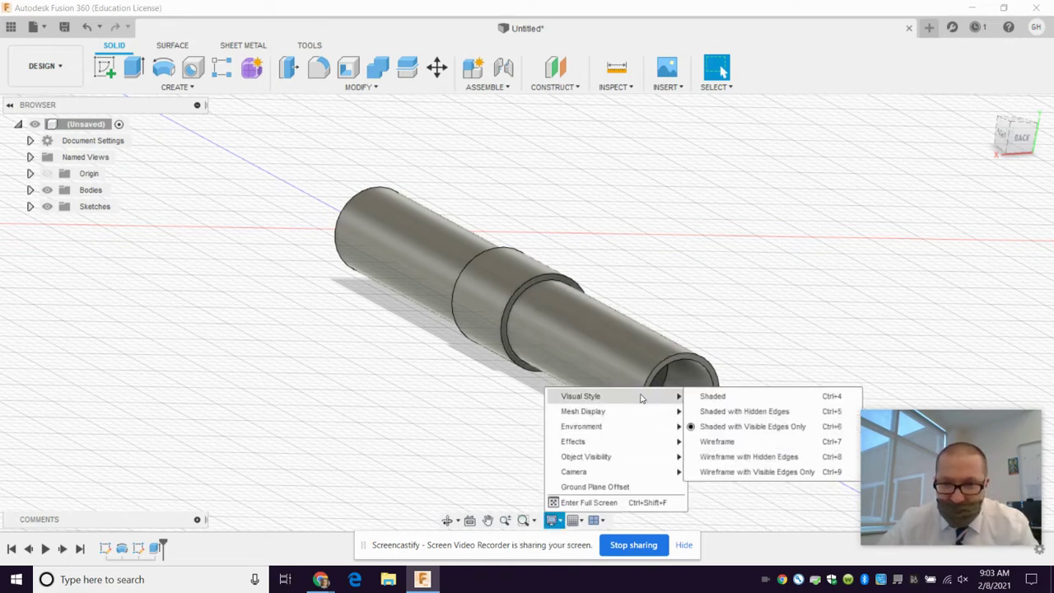
left_click(744, 412)
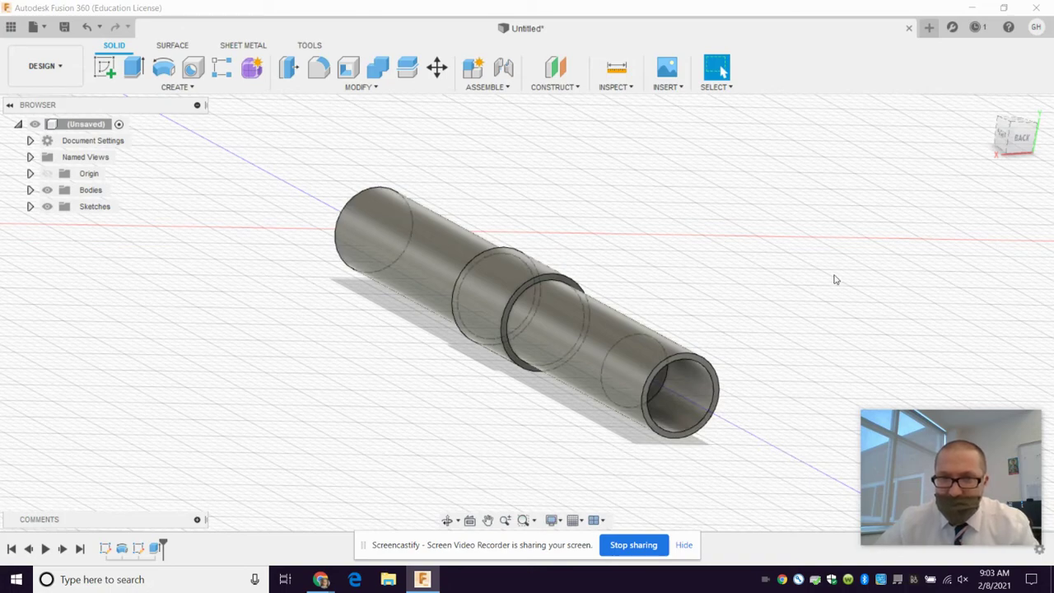
left_click(1003, 145)
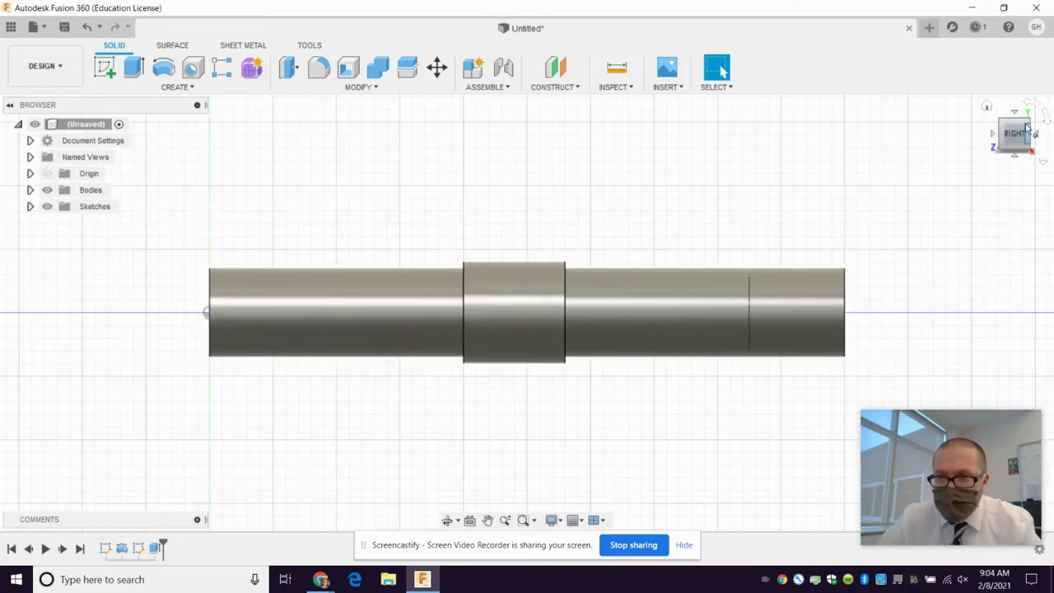
left_click(1032, 129)
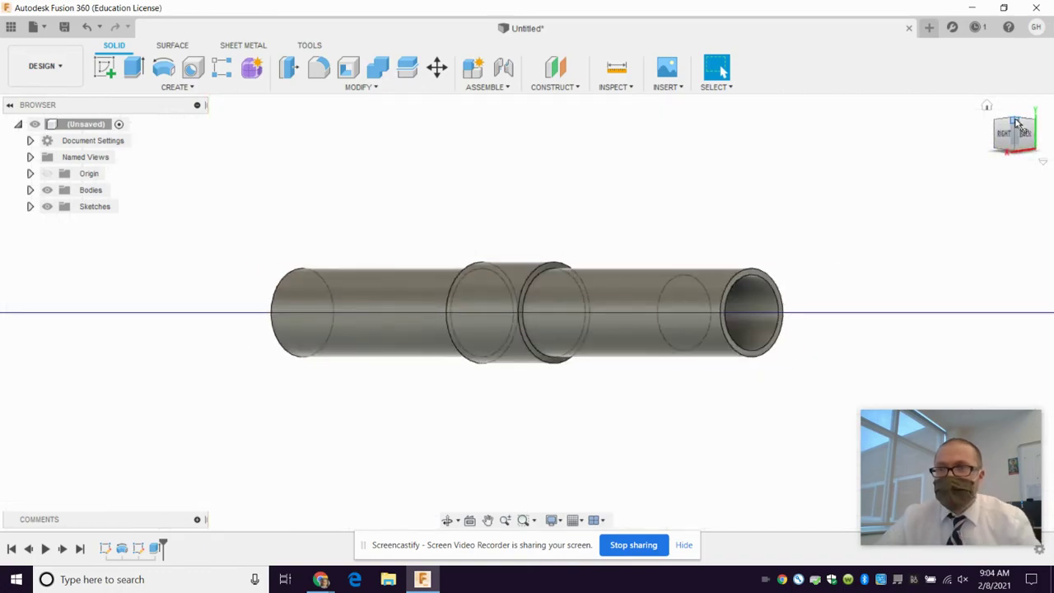
left_click(1023, 122)
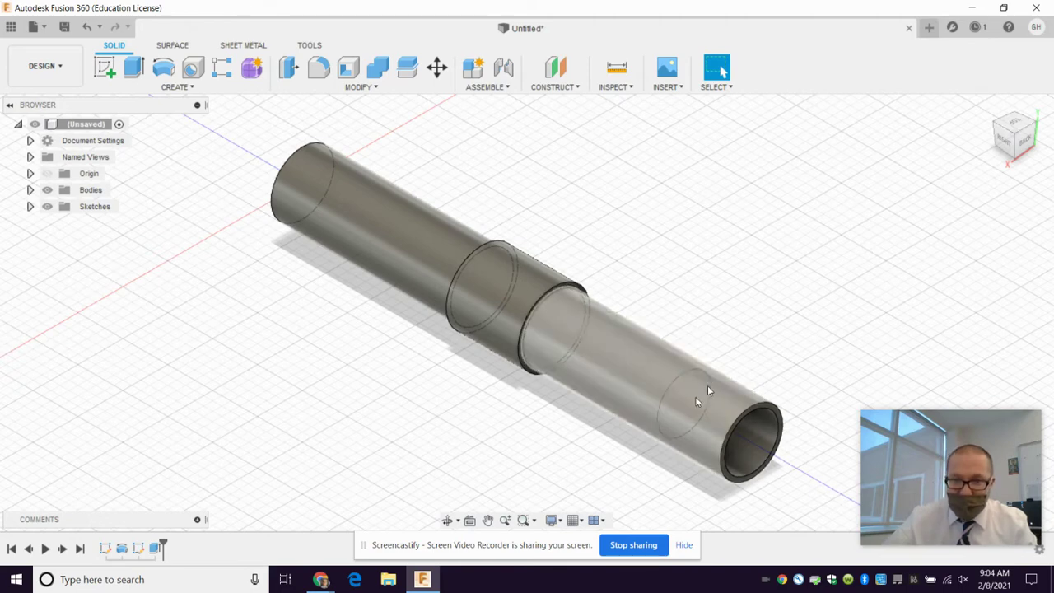
left_click(551, 86)
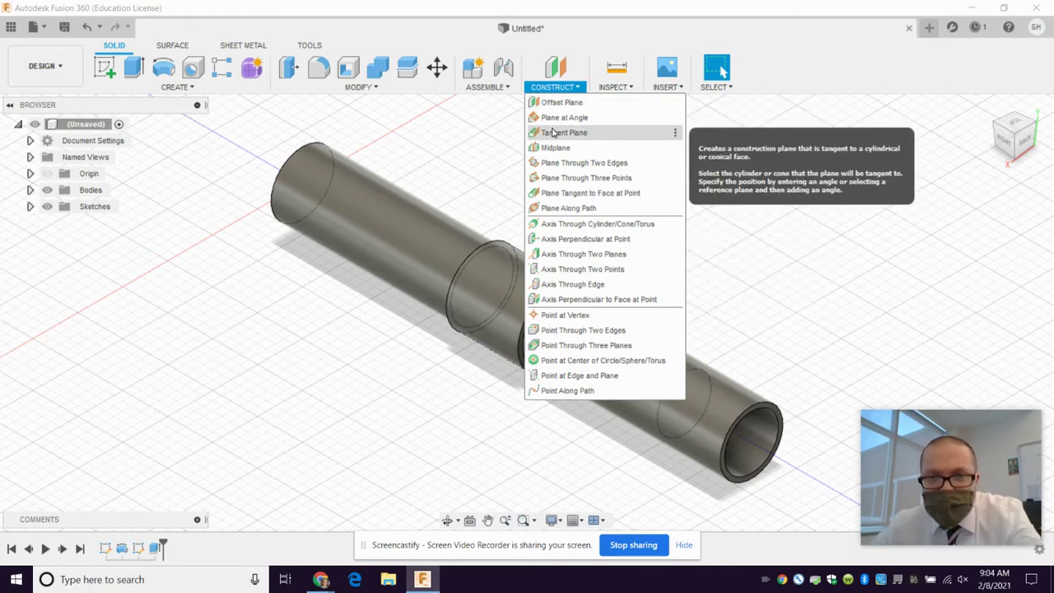
- Add a 0.0 deg tangent plane on the end section's cylindrical face
left_click(553, 132)
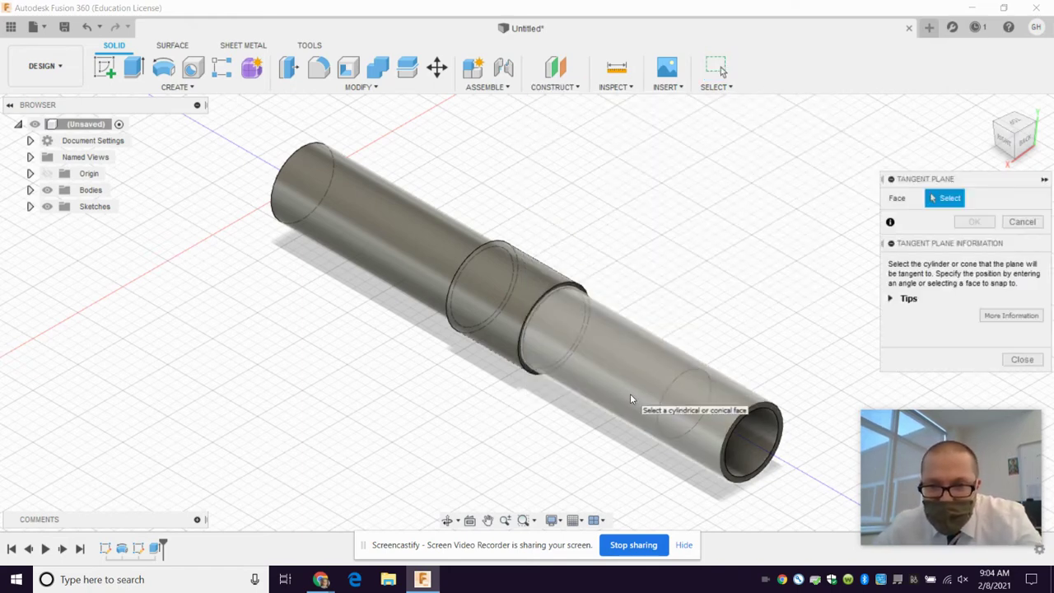
left_click(673, 429)
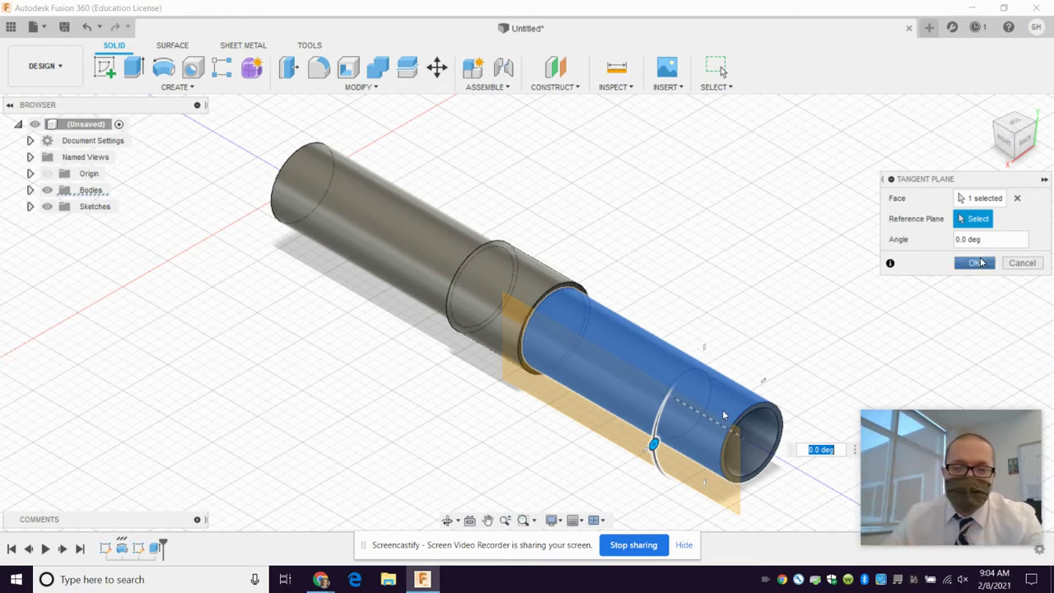
left_click(975, 260)
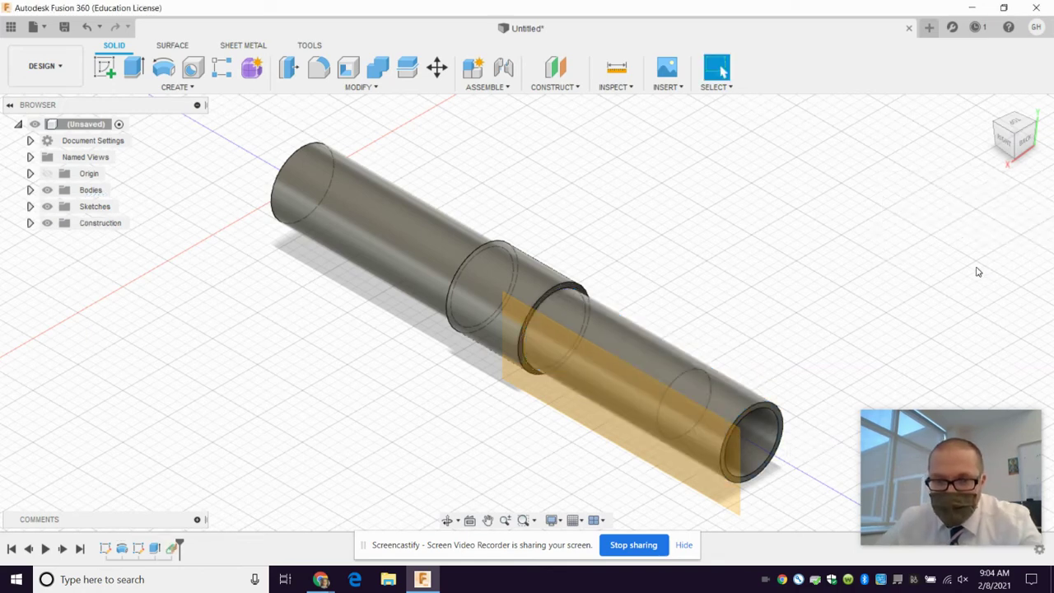
left_click(104, 66)
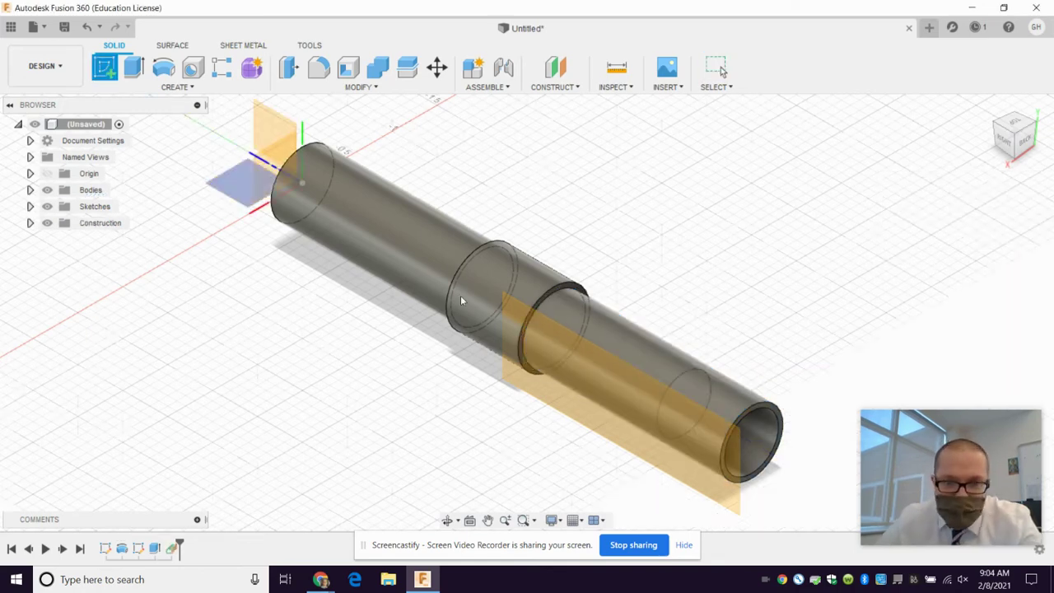
- Start a sketch on the tangent plane, dismissing the Spline tool
left_click(651, 385)
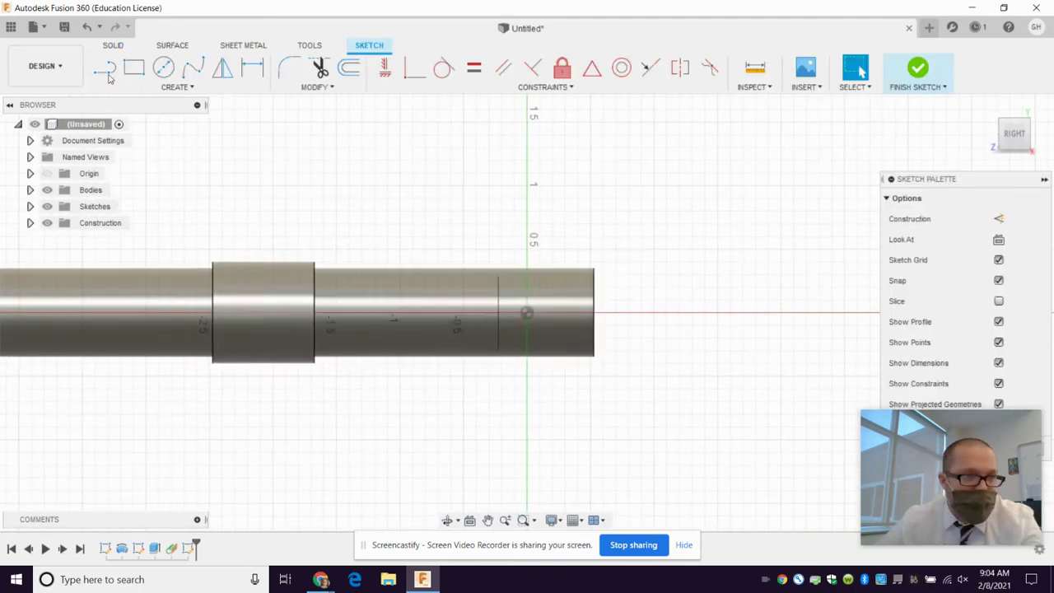
left_click(193, 67)
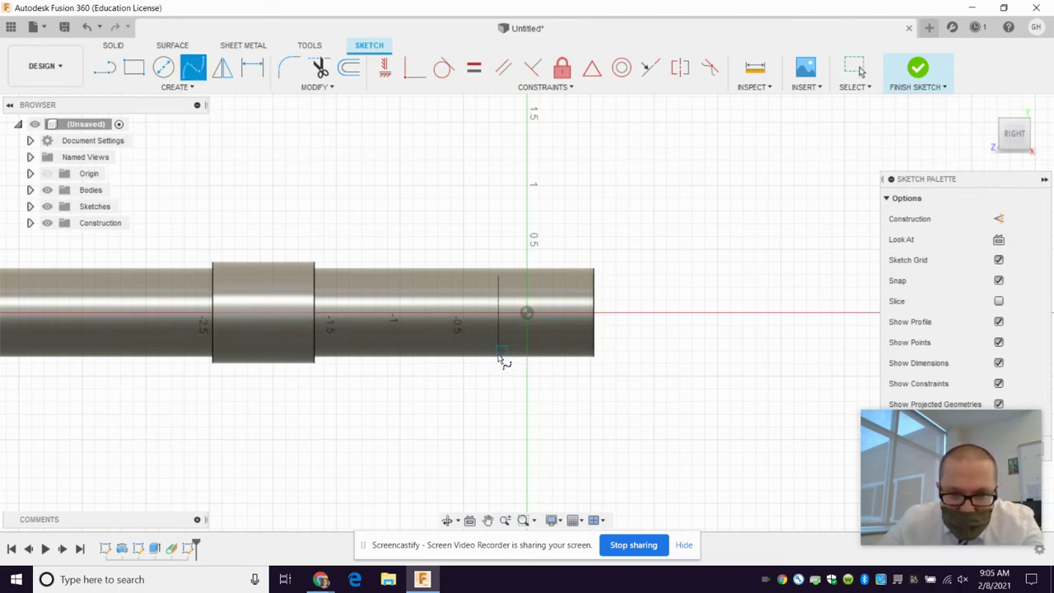
scroll(501, 360, "up", 2)
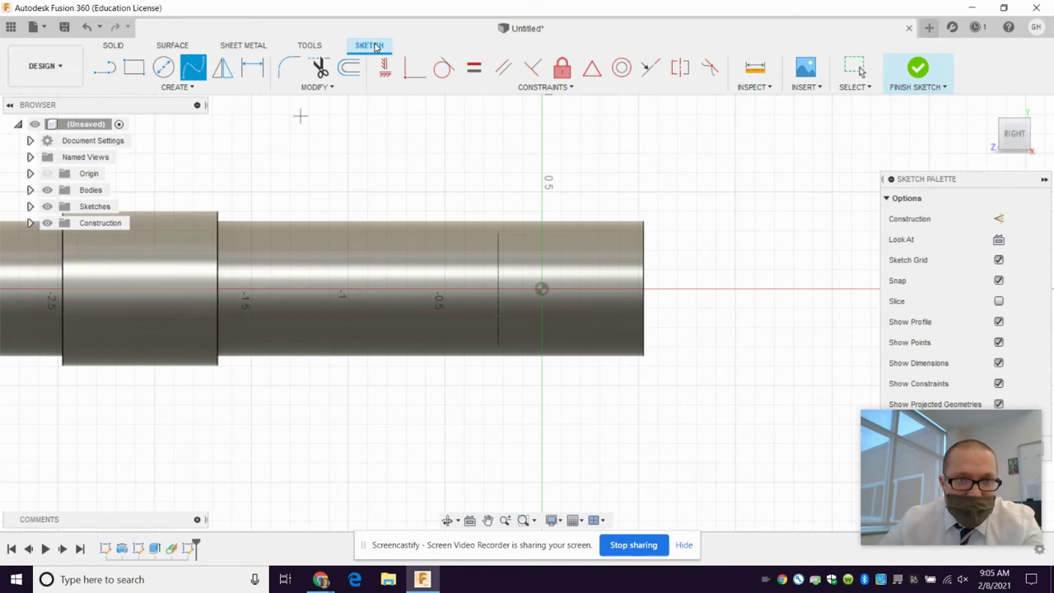
key("Escape")
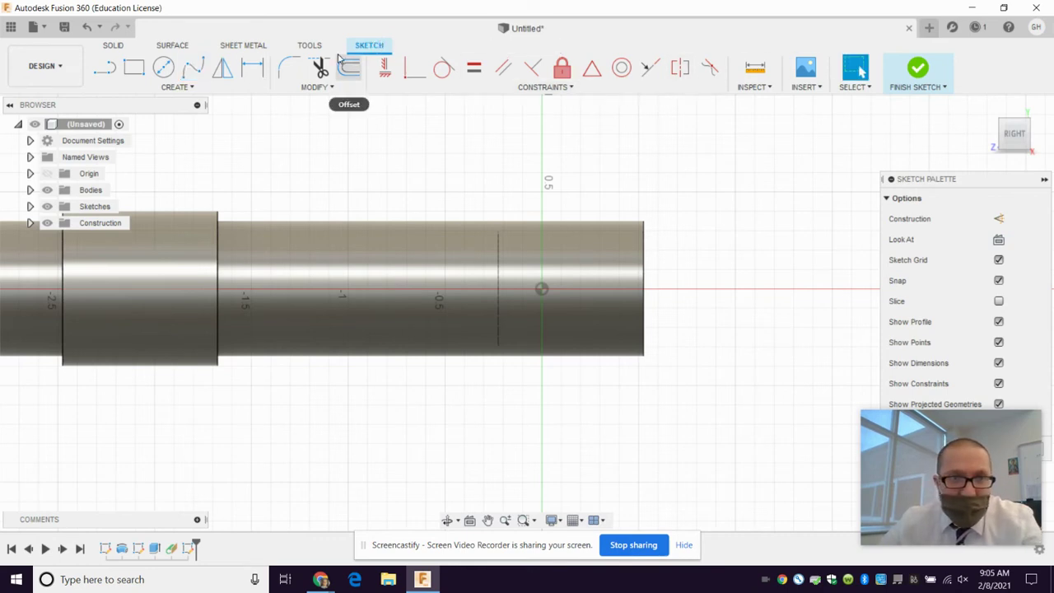
- Choose Project from the Create menu's Project / Include list
left_click(193, 87)
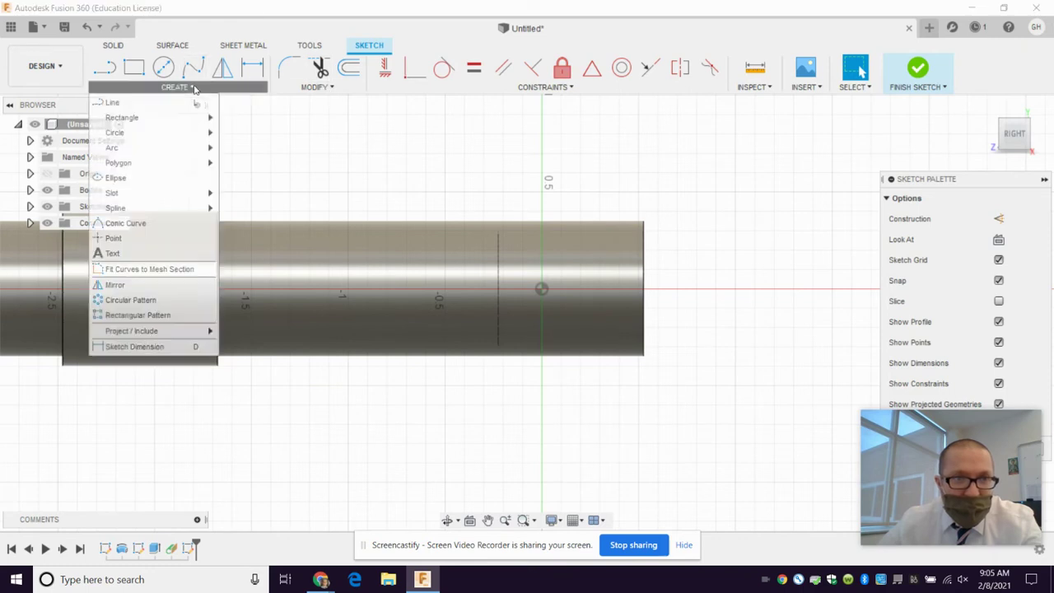
left_click(321, 87)
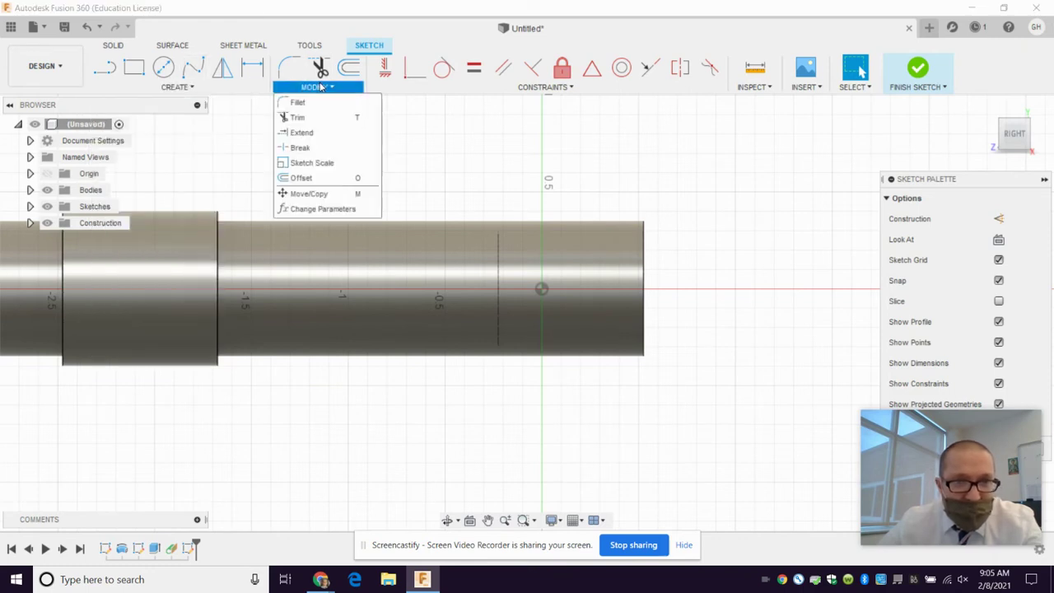
mouse_move(441, 89)
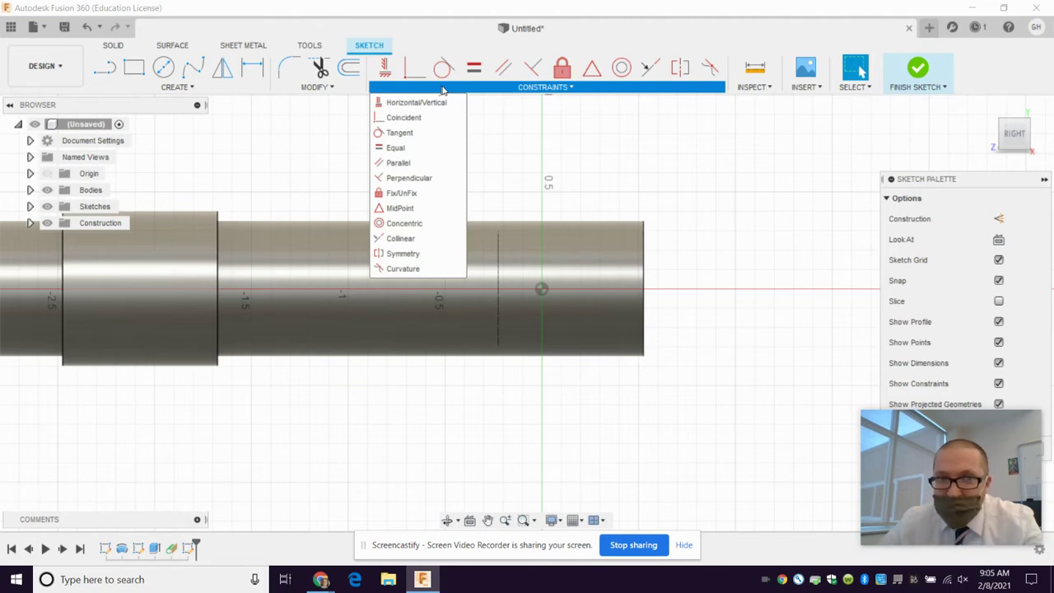
mouse_move(318, 68)
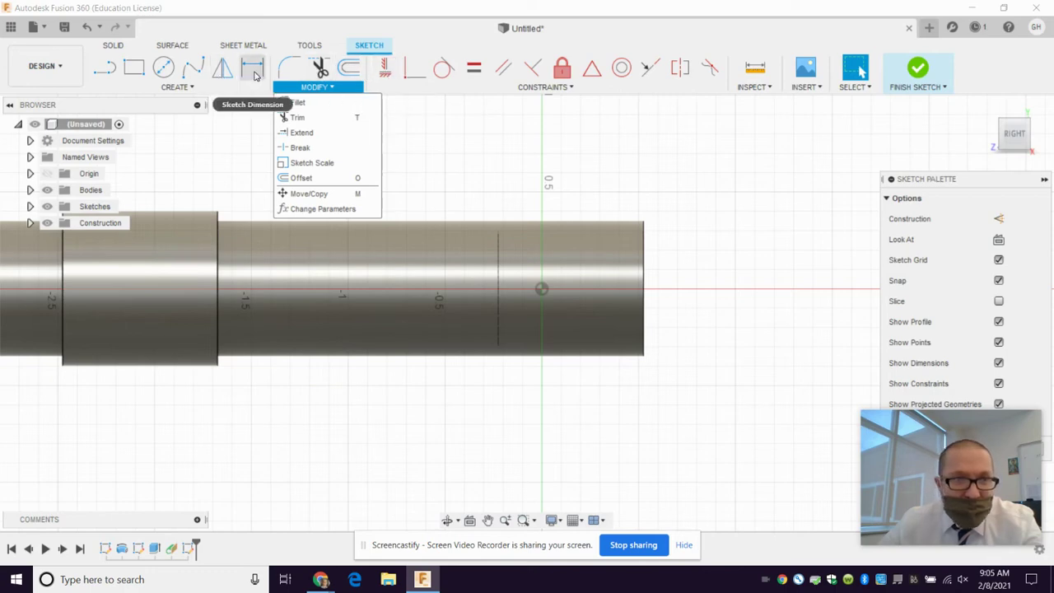
left_click(193, 87)
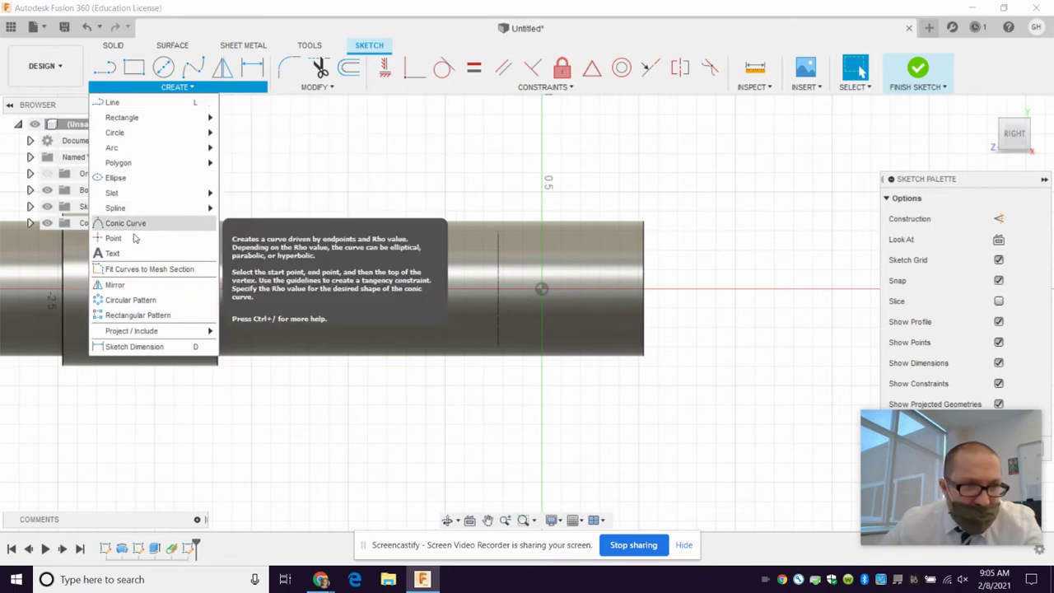
mouse_move(146, 336)
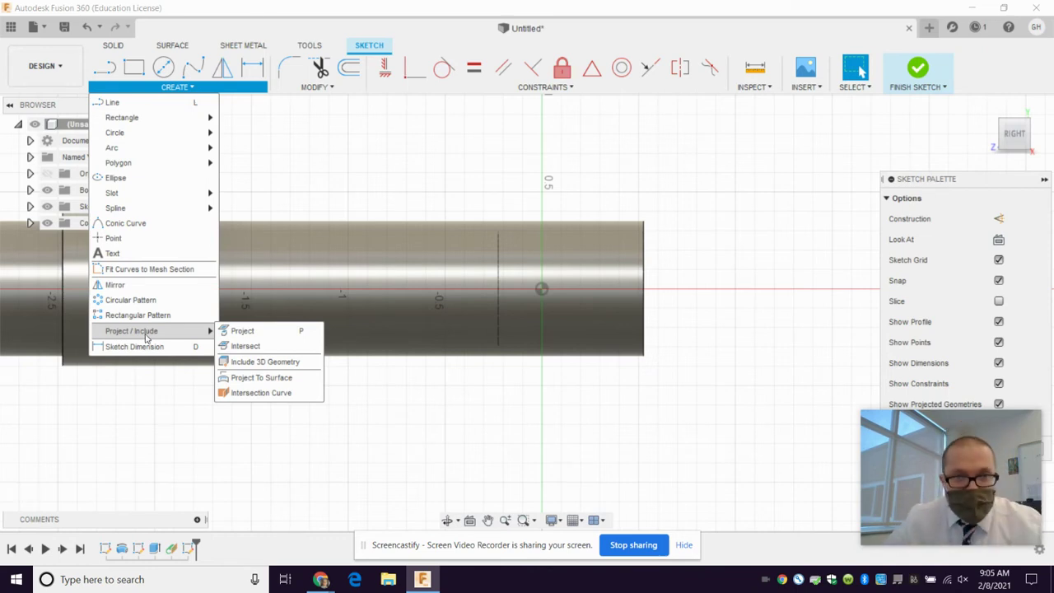
left_click(242, 331)
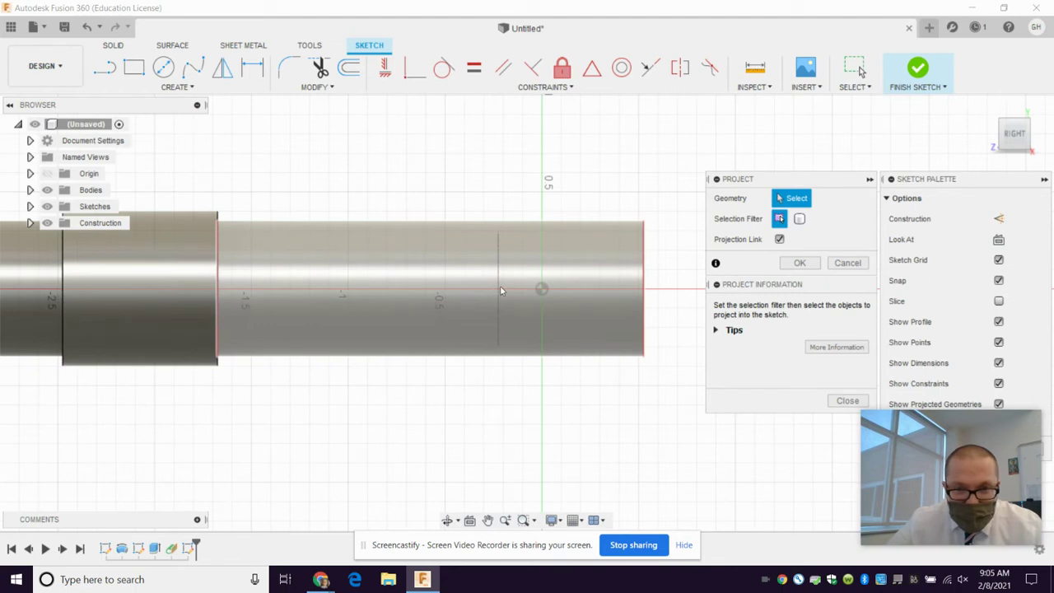
- Project the shaft body's outline into the tangent-plane sketch
left_click(537, 338)
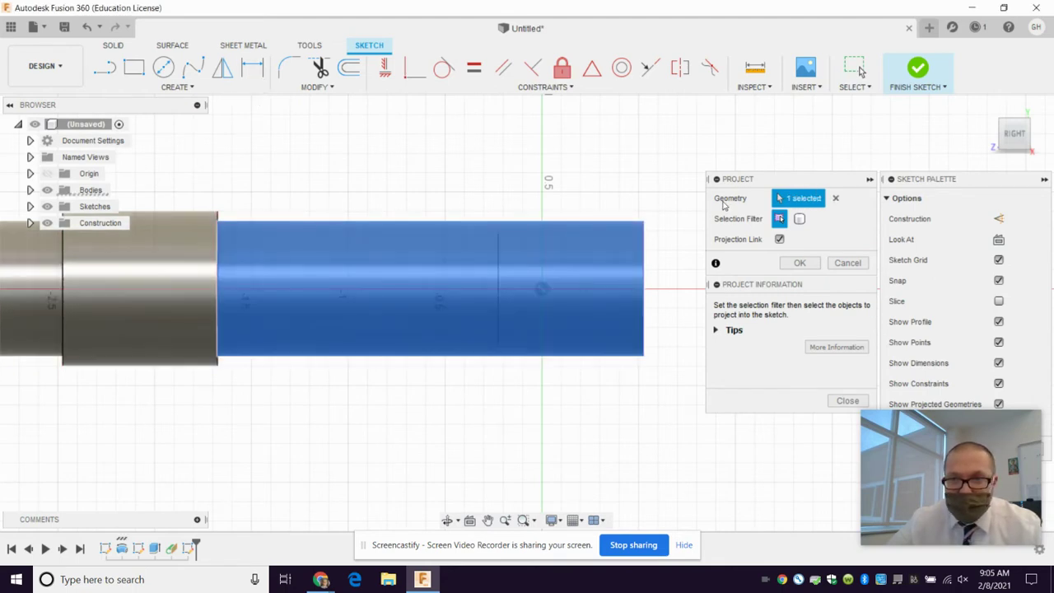
left_click(801, 263)
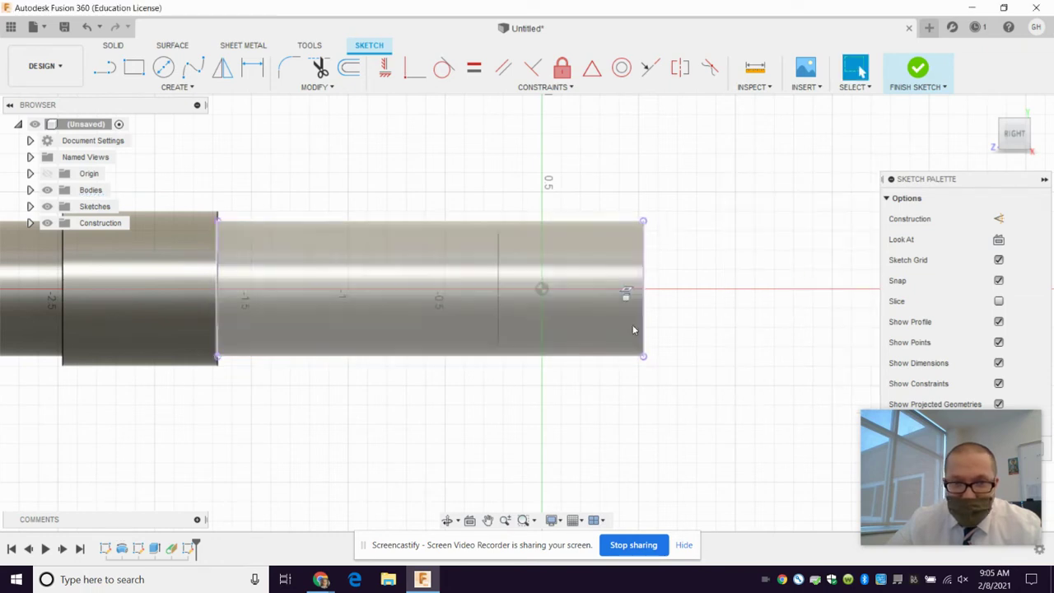
left_click(192, 67)
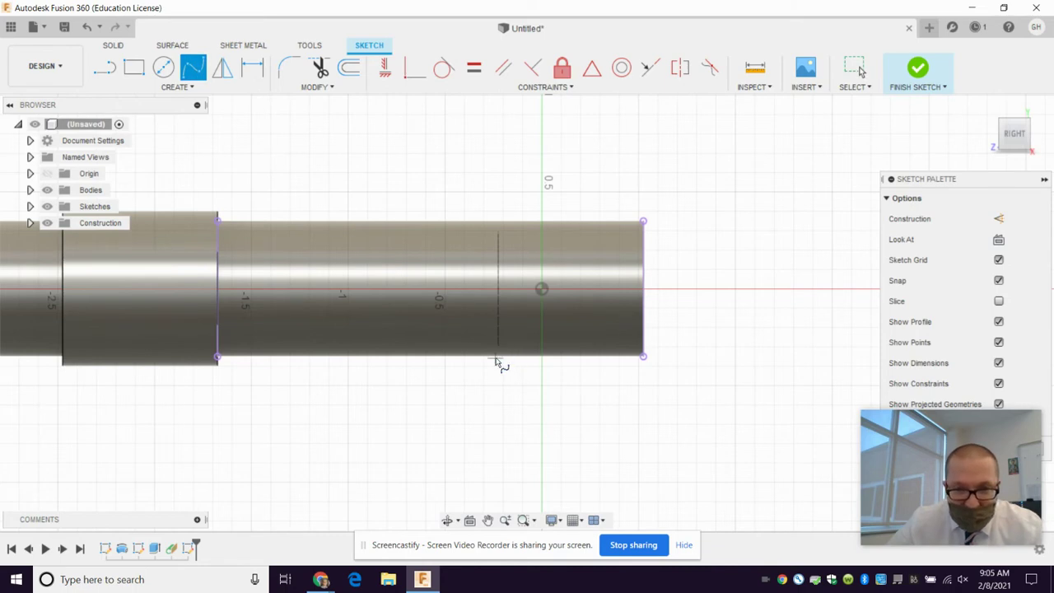
- Project the vertical edge near the origin and the shaft's right end edge into the tangent-plane sketch
scroll(504, 362, "up", 1)
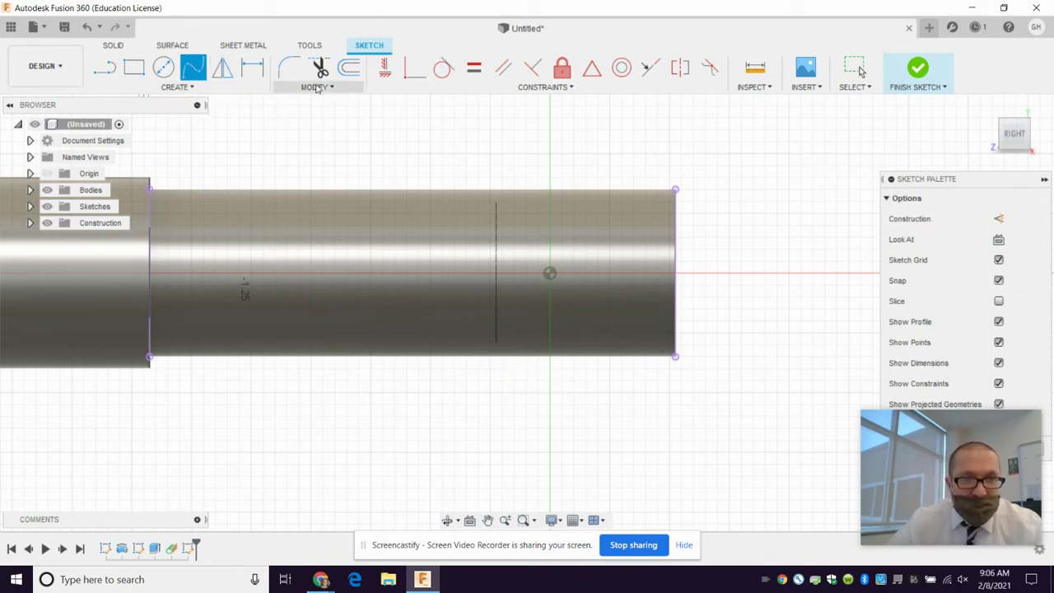
left_click(177, 87)
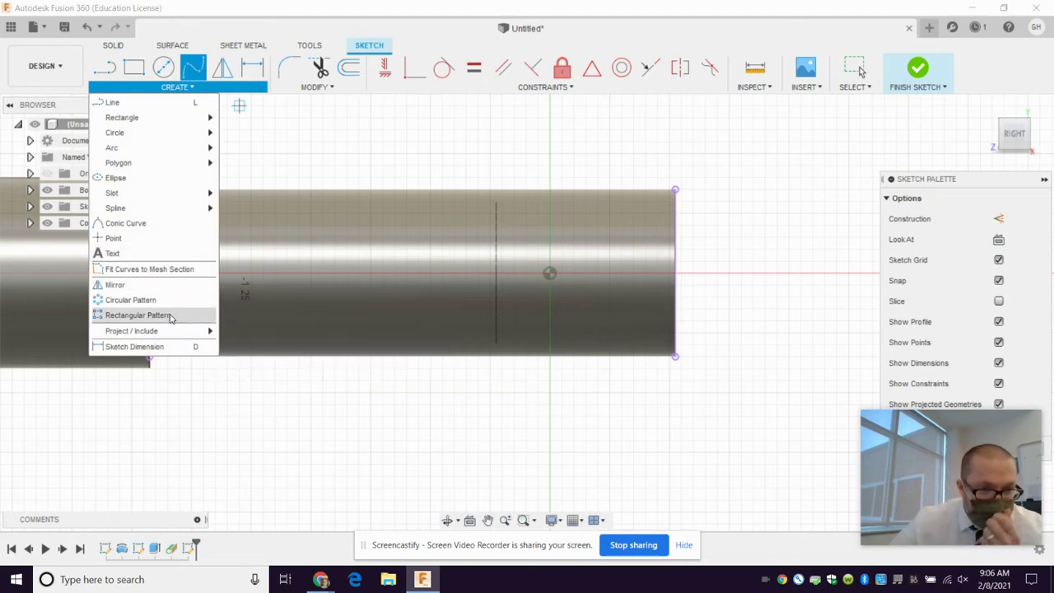
mouse_move(191, 331)
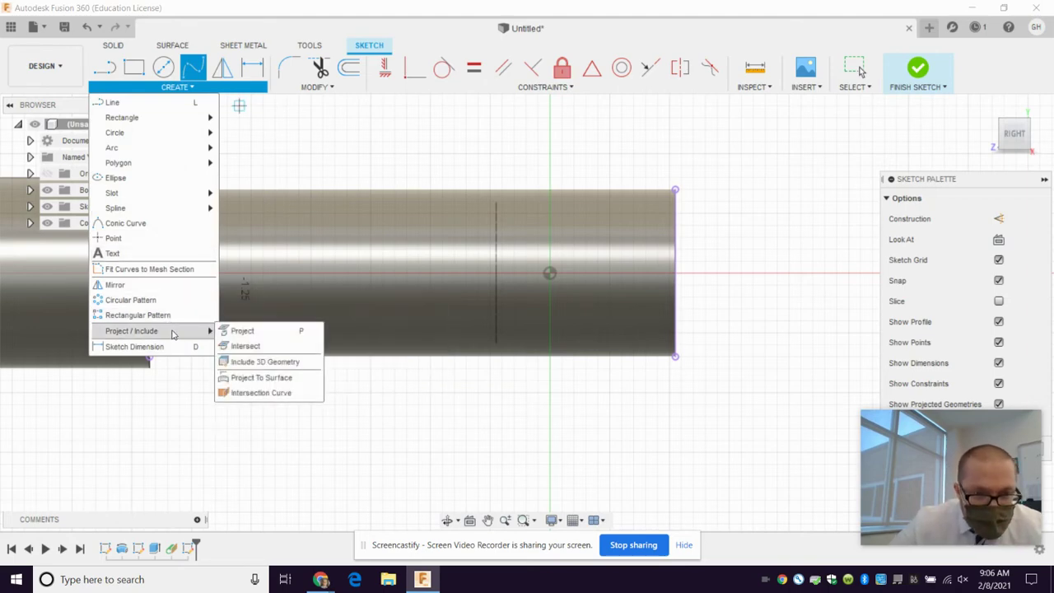
left_click(244, 331)
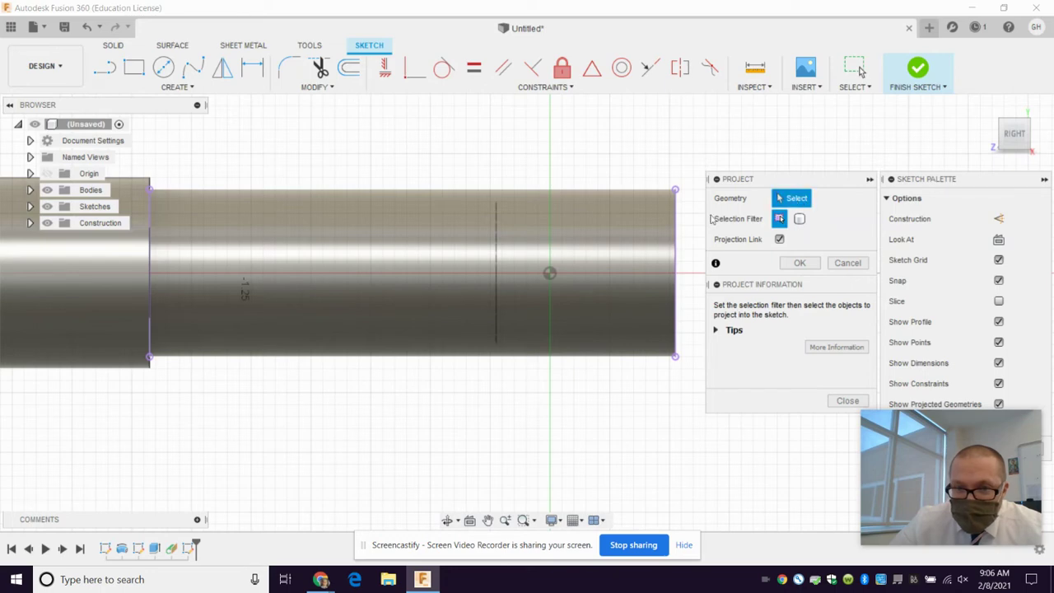
left_click(497, 320)
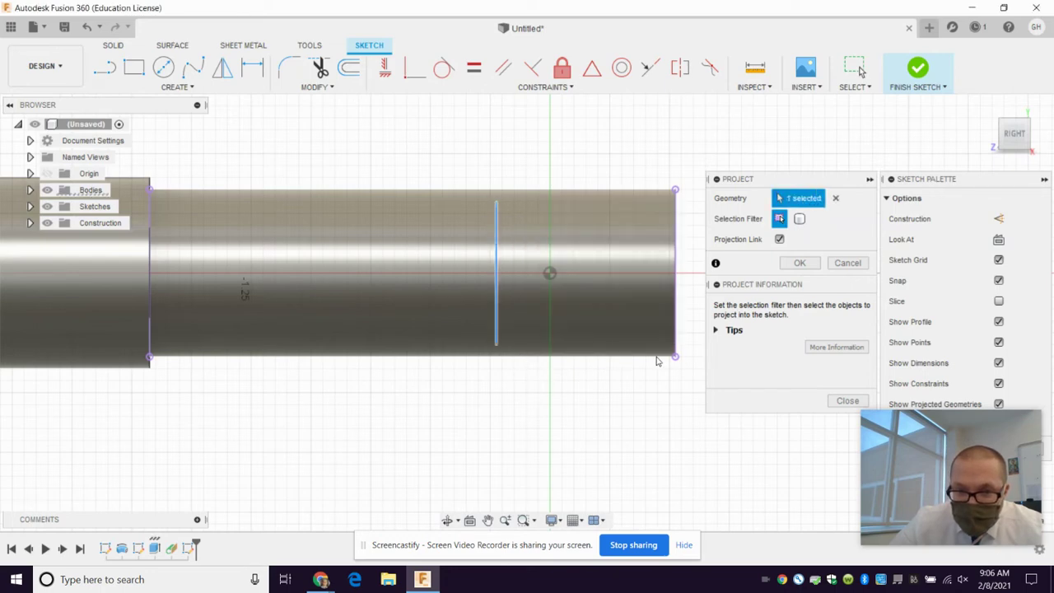
left_click(675, 352)
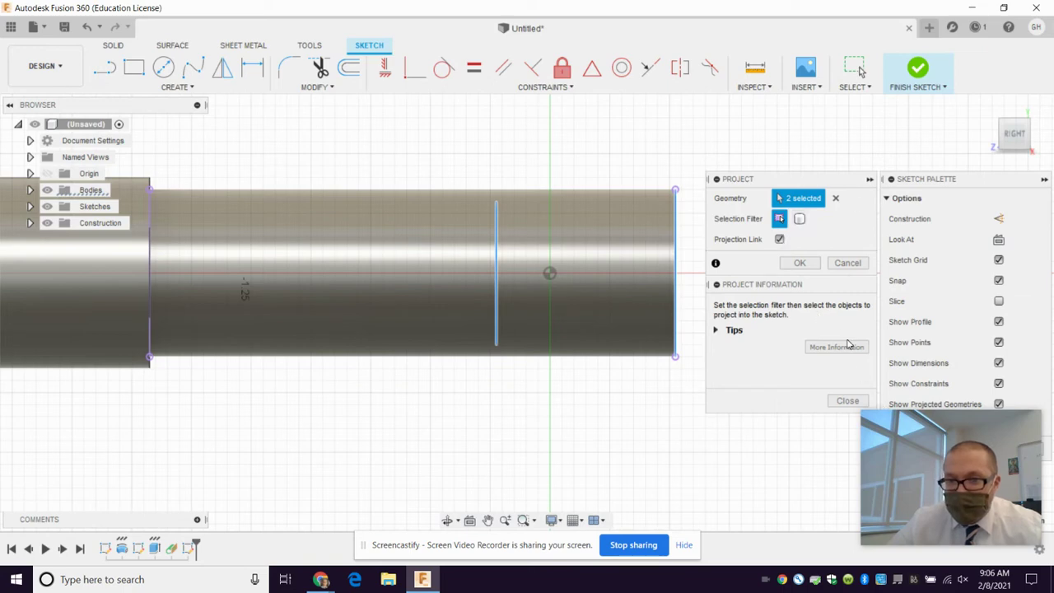
left_click(801, 264)
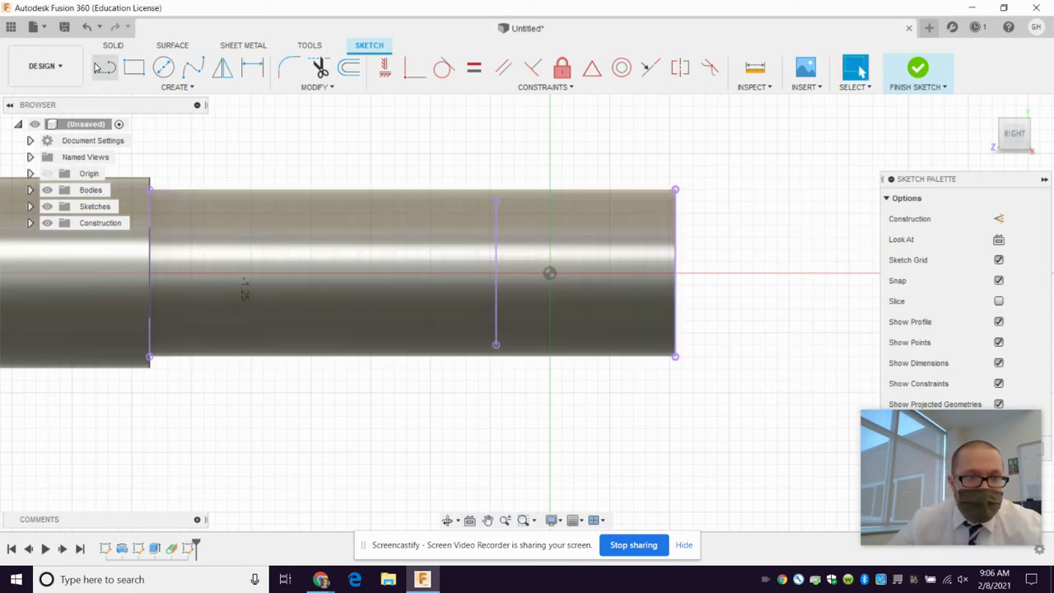
- Draw a six-point fit-point spline from below the vertical line, through the origin, to the top-right corner
left_click(193, 68)
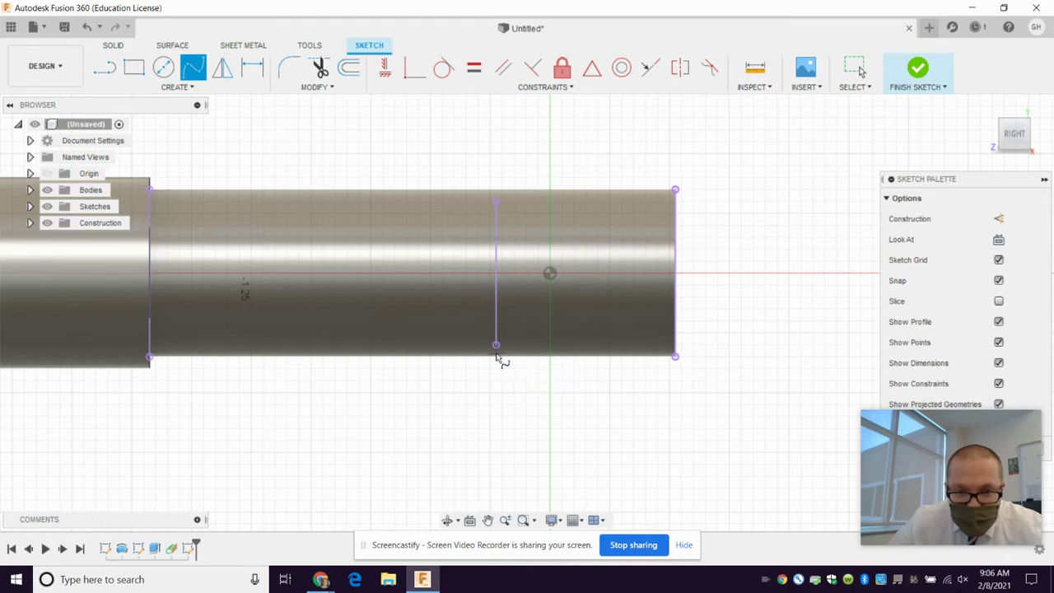
scroll(498, 361, "up", 2)
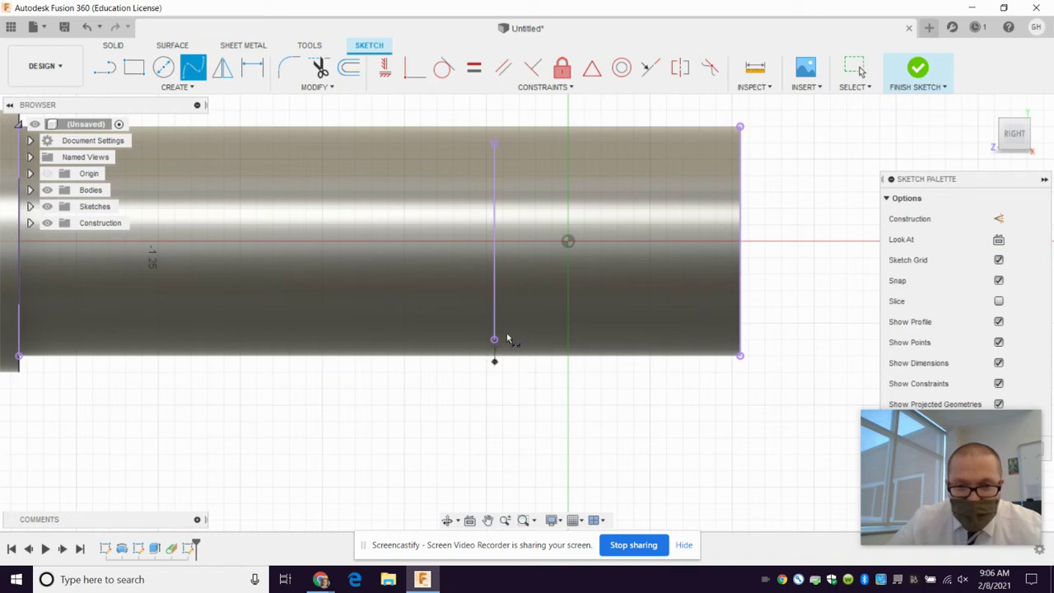
left_click(511, 327)
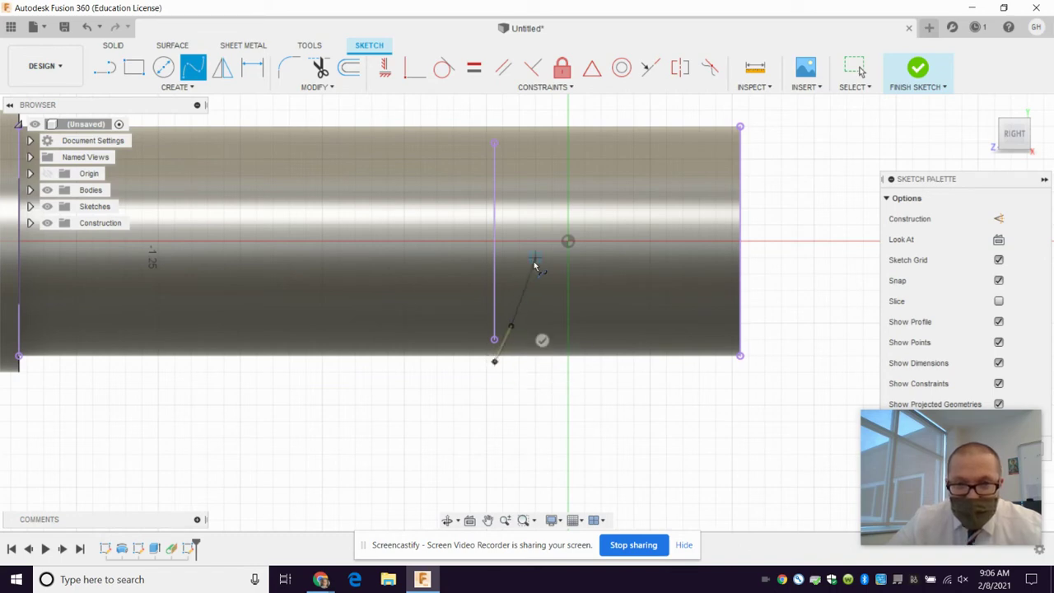
left_click(544, 261)
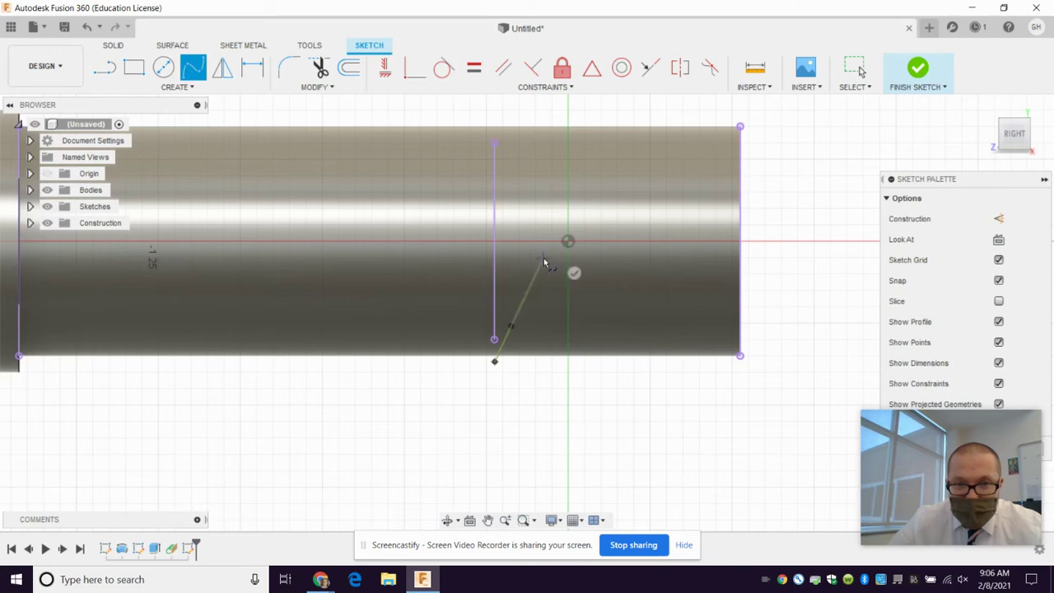
left_click(627, 236)
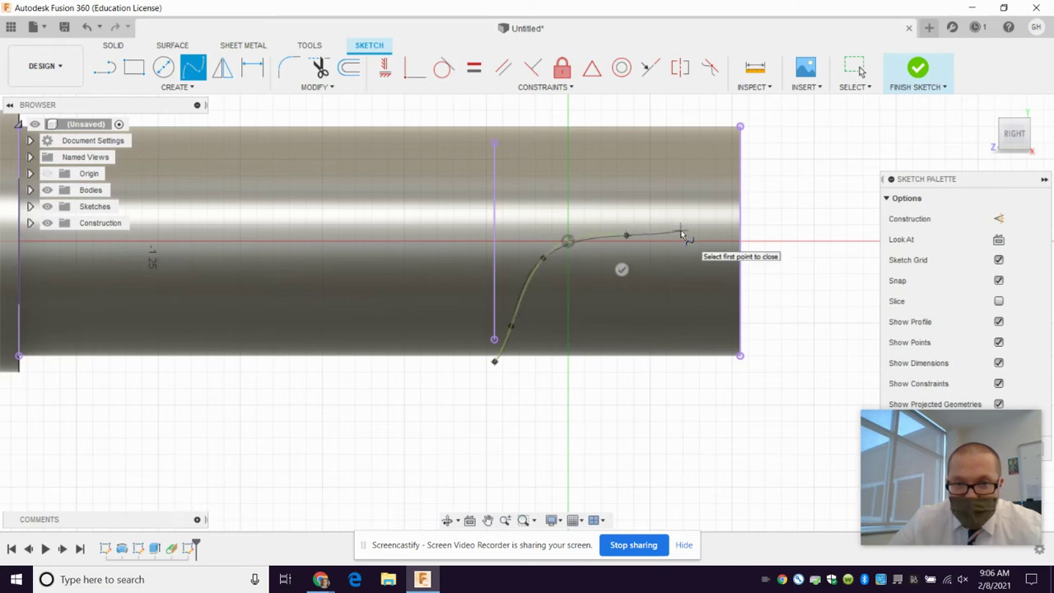
left_click(681, 231)
left_click(724, 206)
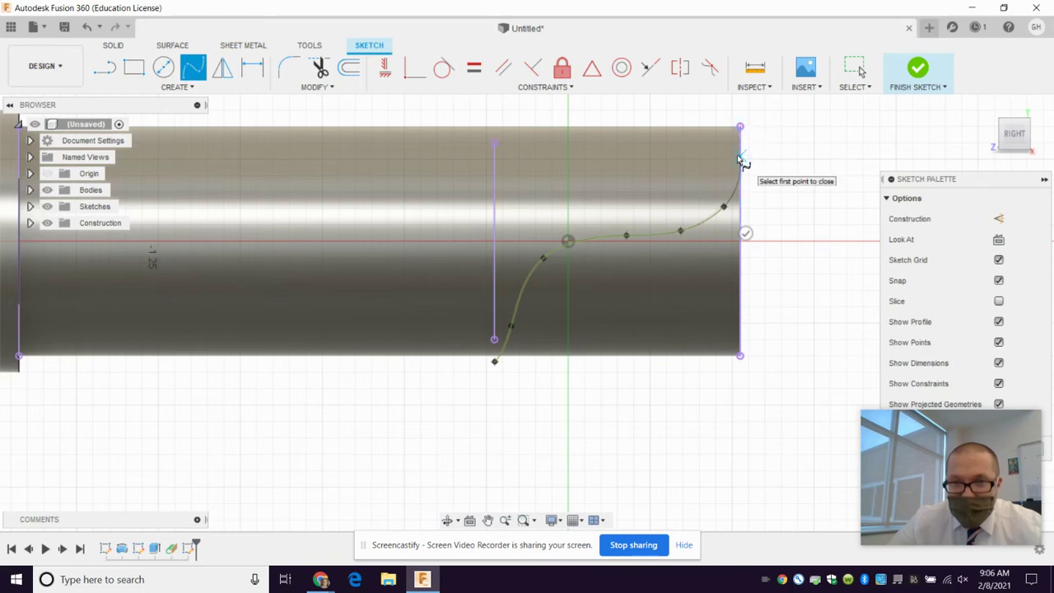
left_click(741, 156)
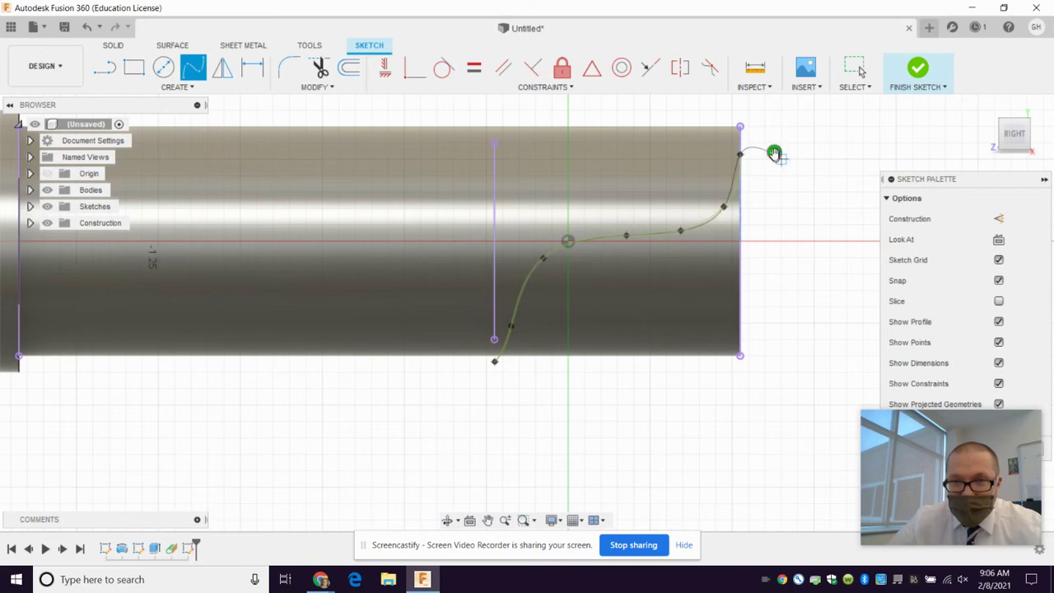
left_click(775, 153)
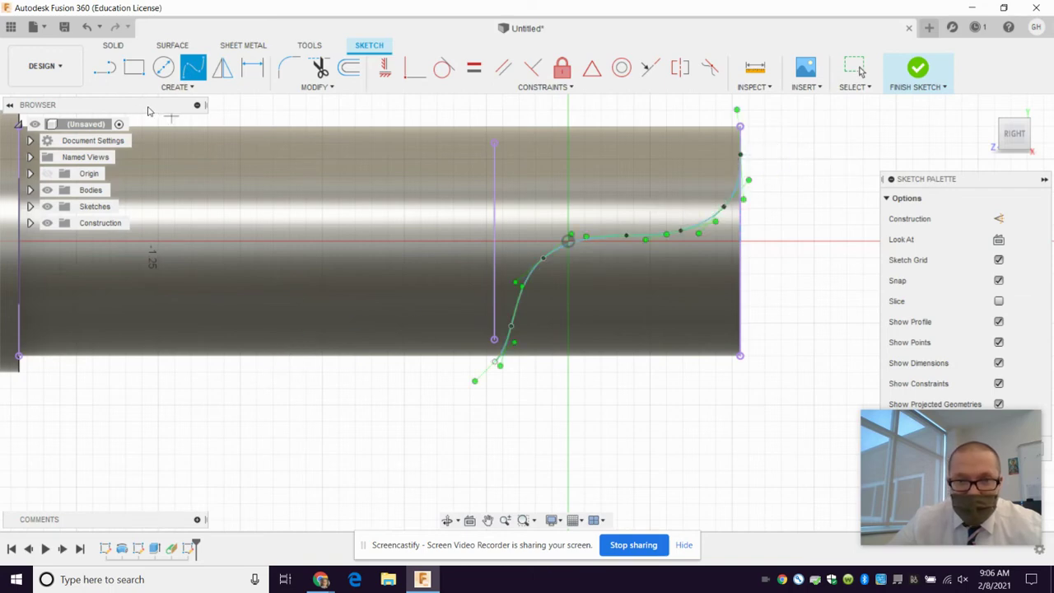
- Draw a horizontal line from the curve's lower end to the shaft edge
left_click(104, 68)
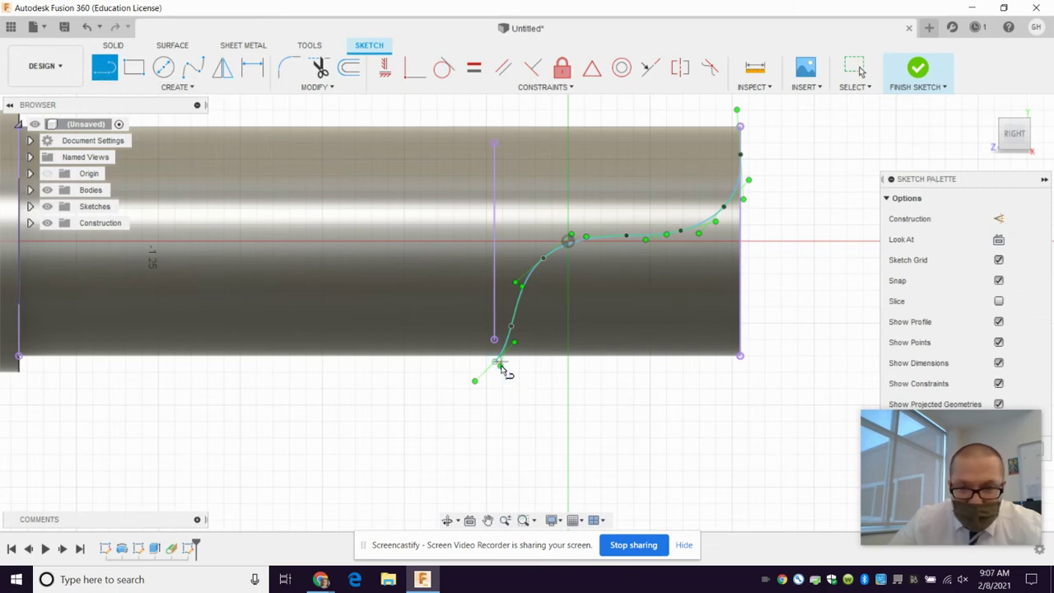
scroll(503, 371, "up", 5)
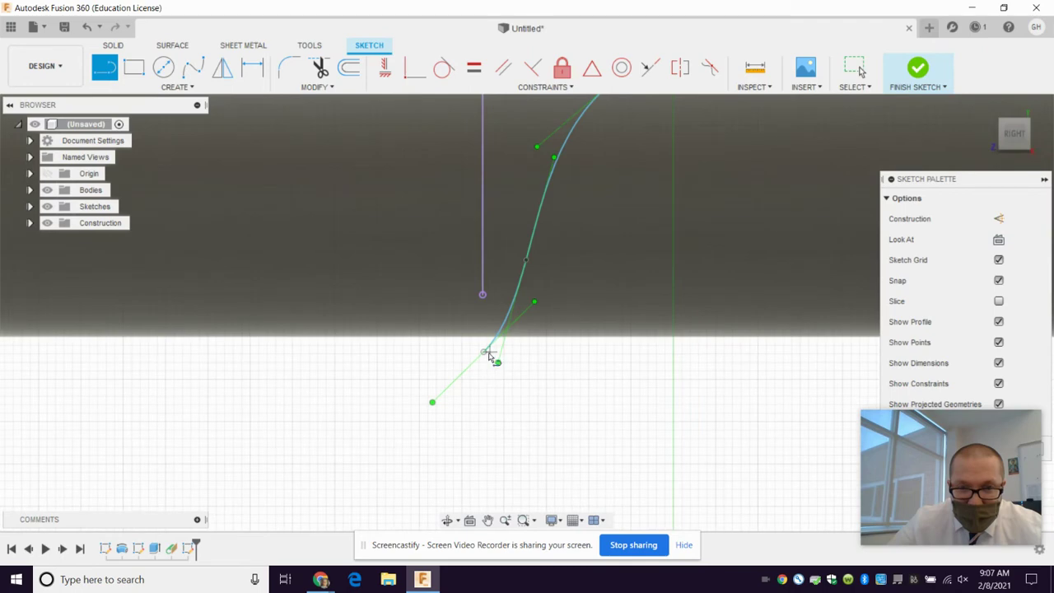
left_click(489, 355)
scroll(648, 369, "down", 3)
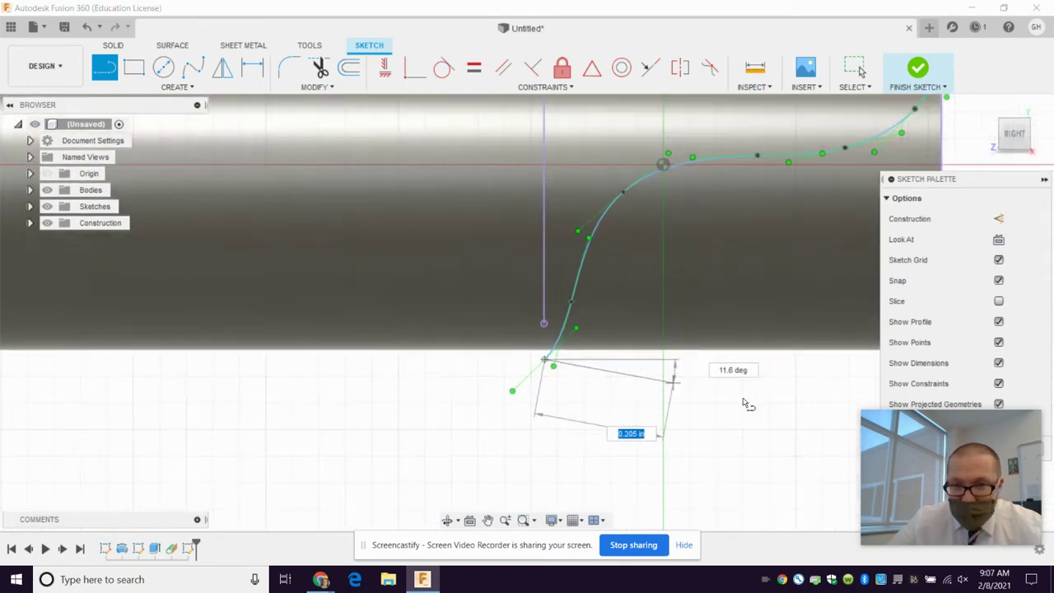
scroll(757, 401, "down", 4)
scroll(799, 395, "up", 3)
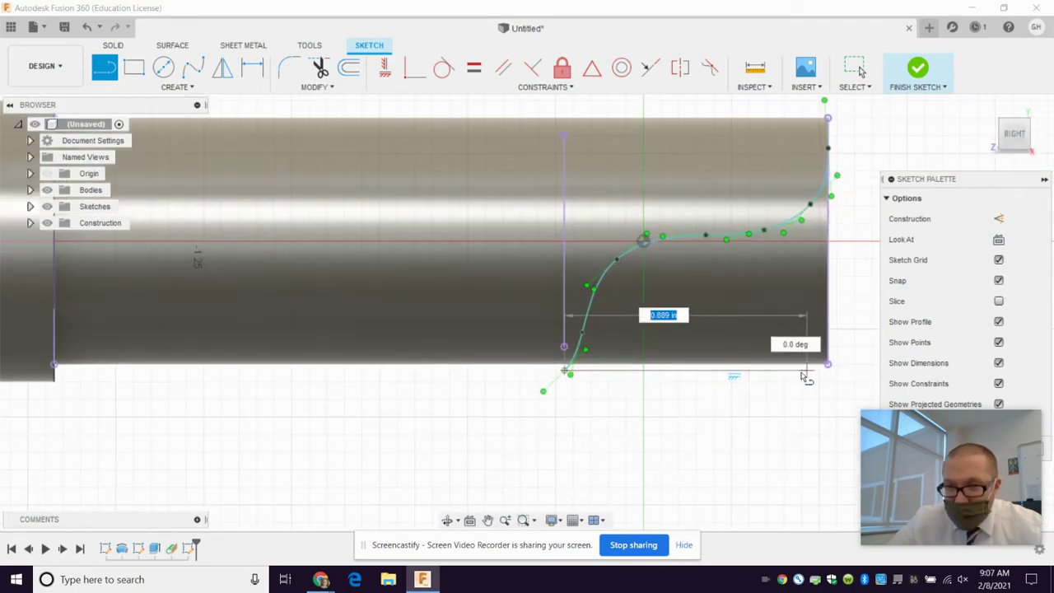
scroll(806, 376, "up", 1)
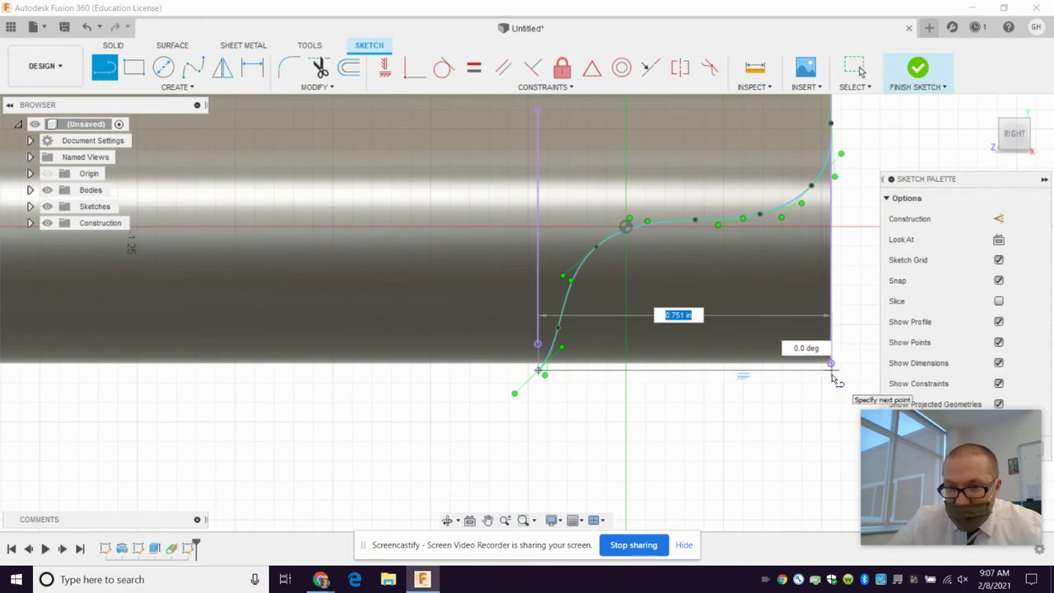
left_click(834, 372)
scroll(833, 206, "up", 1)
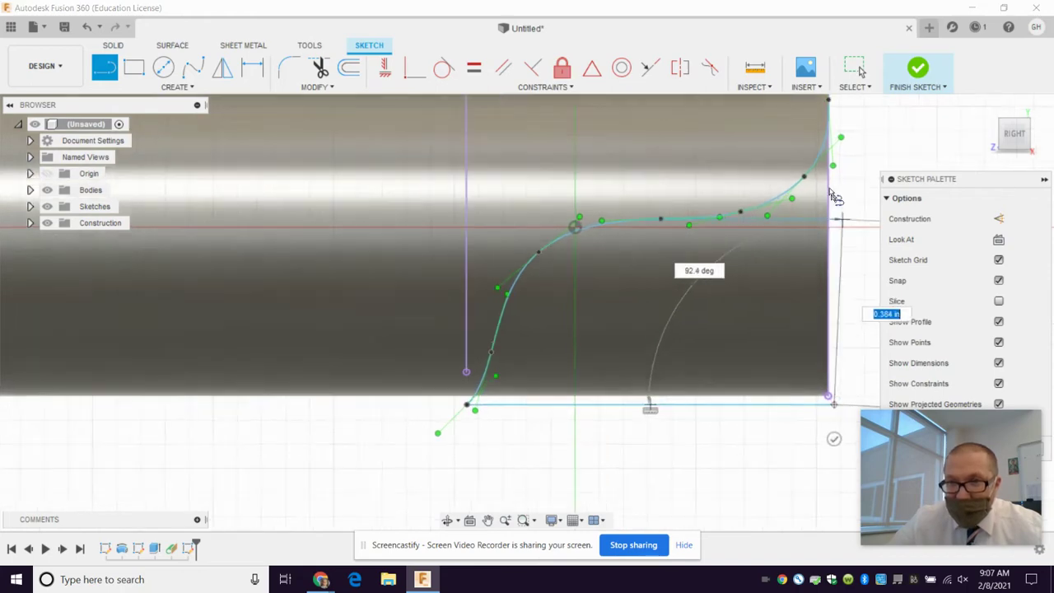
scroll(835, 198, "down", 2)
scroll(838, 165, "up", 2)
scroll(840, 149, "down", 2)
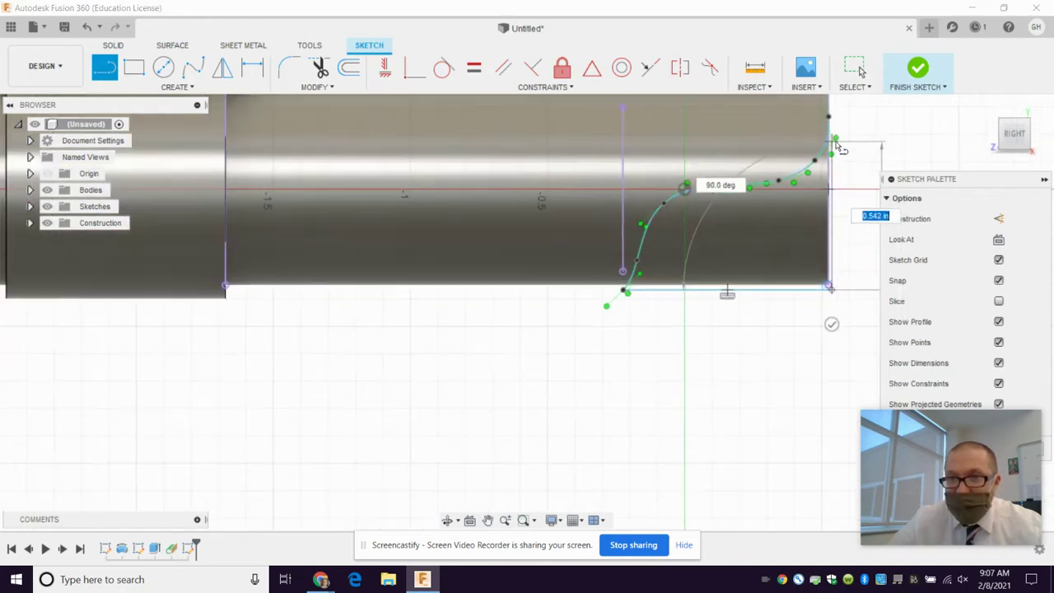
scroll(840, 148, "down", 1)
scroll(840, 142, "up", 3)
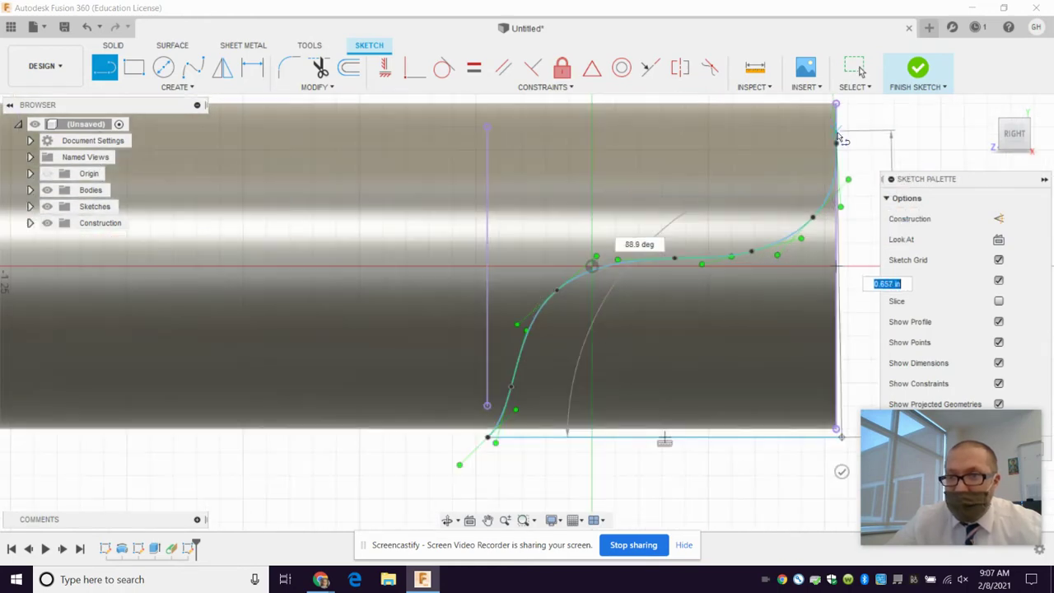
scroll(838, 141, "up", 5)
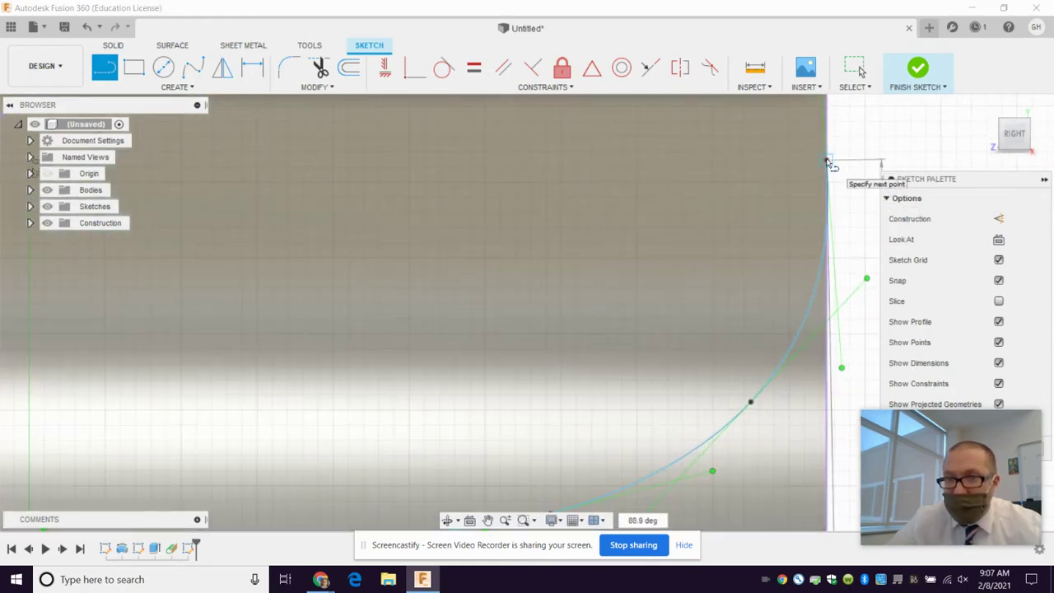
scroll(830, 169, "up", 3)
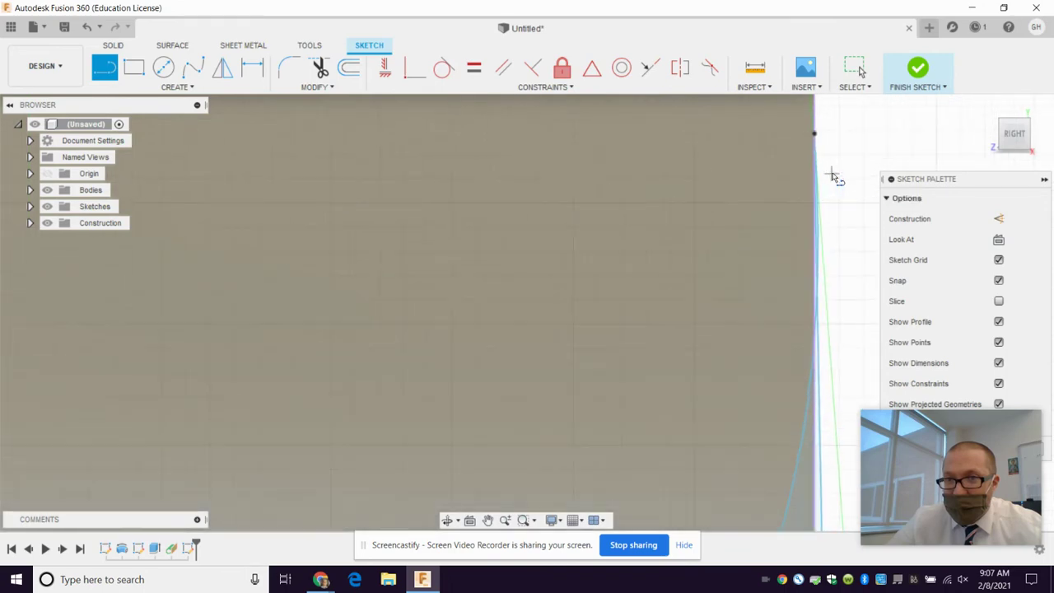
scroll(824, 198, "up", 3)
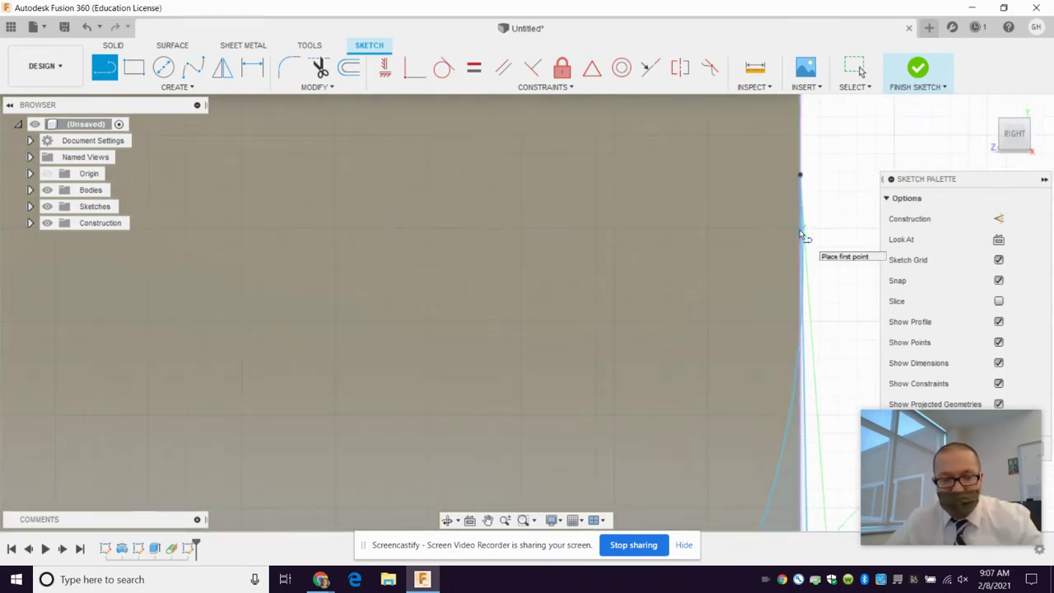
scroll(803, 236, "down", 5)
- Exit the line tool and remove the S-shaped spline
key("Escape")
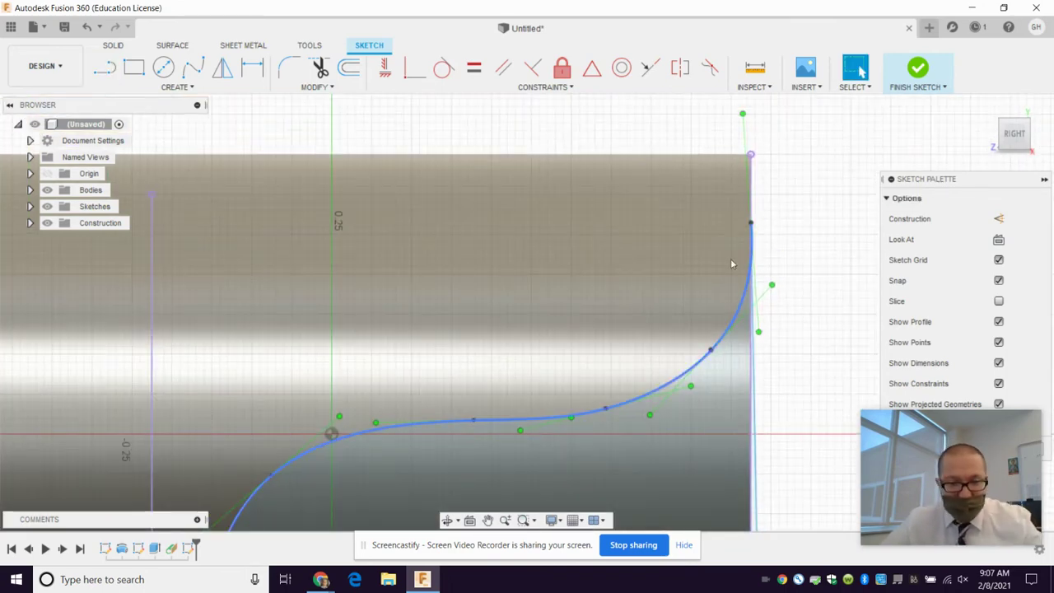
left_click(716, 264)
key("ctrl+z")
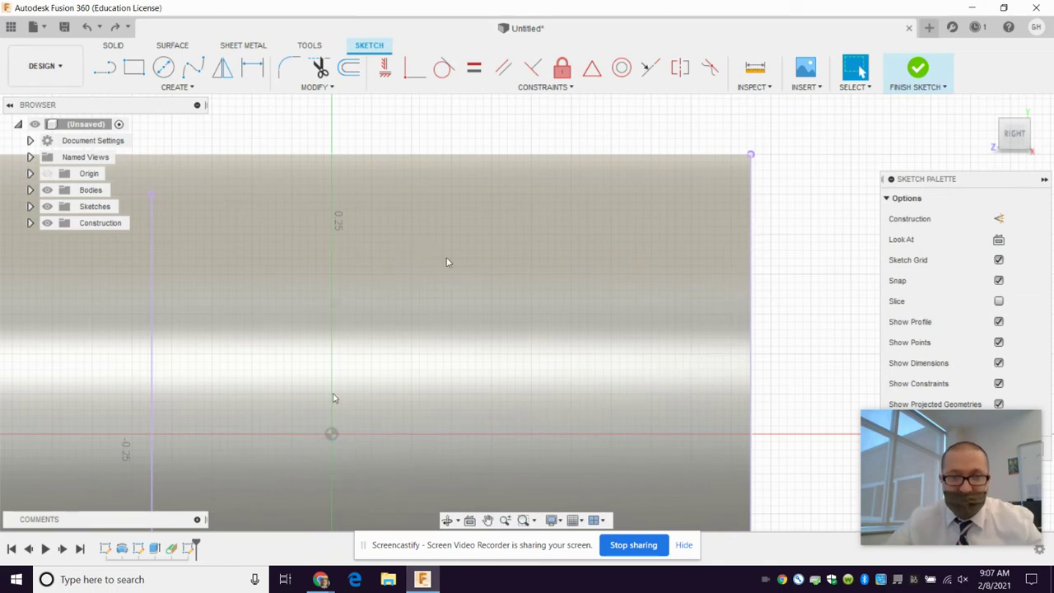
- Draw a seven-point control-point spline from below the vertical line, through the origin, to the top-right corner
scroll(335, 428, "down", 5)
scroll(322, 506, "up", 4)
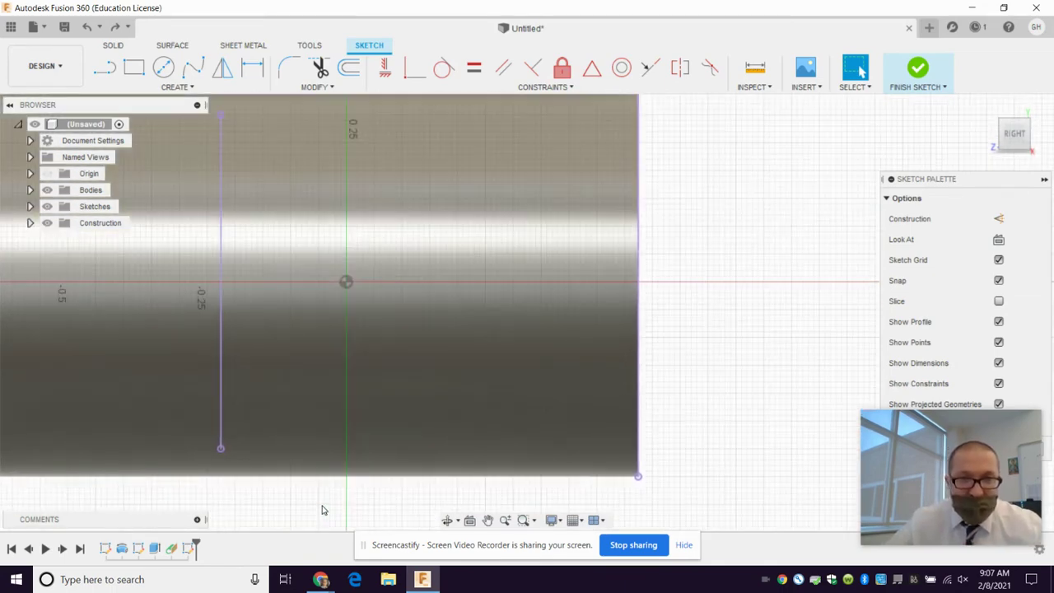
scroll(322, 510, "down", 1)
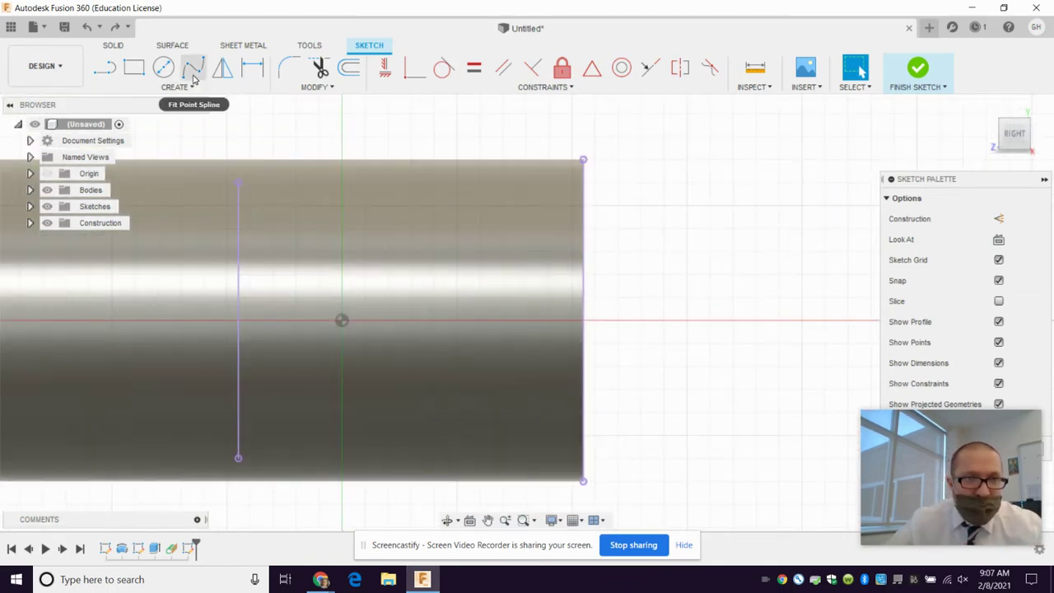
left_click(191, 86)
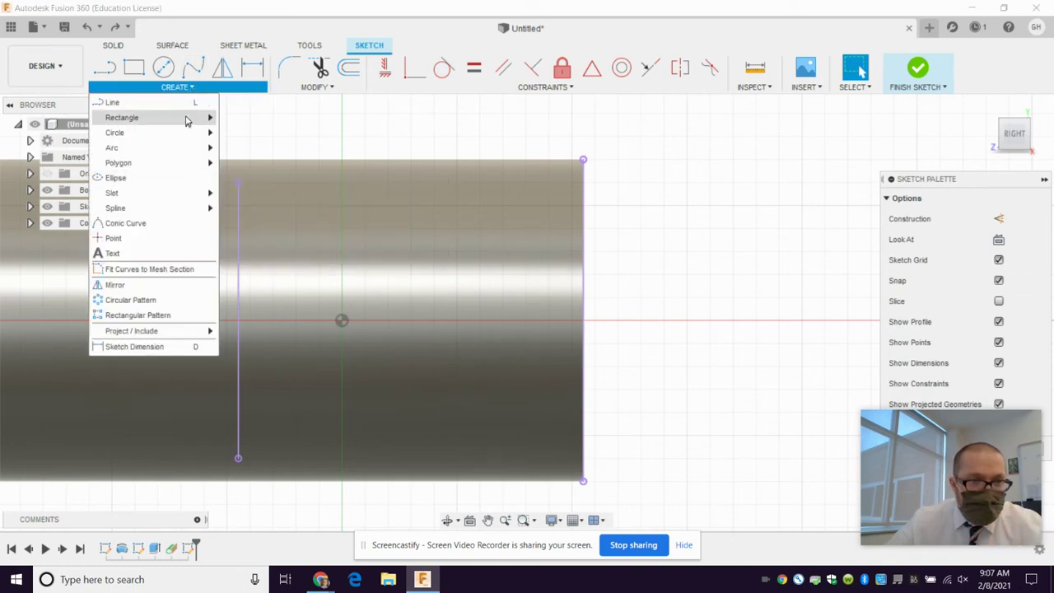
mouse_move(190, 211)
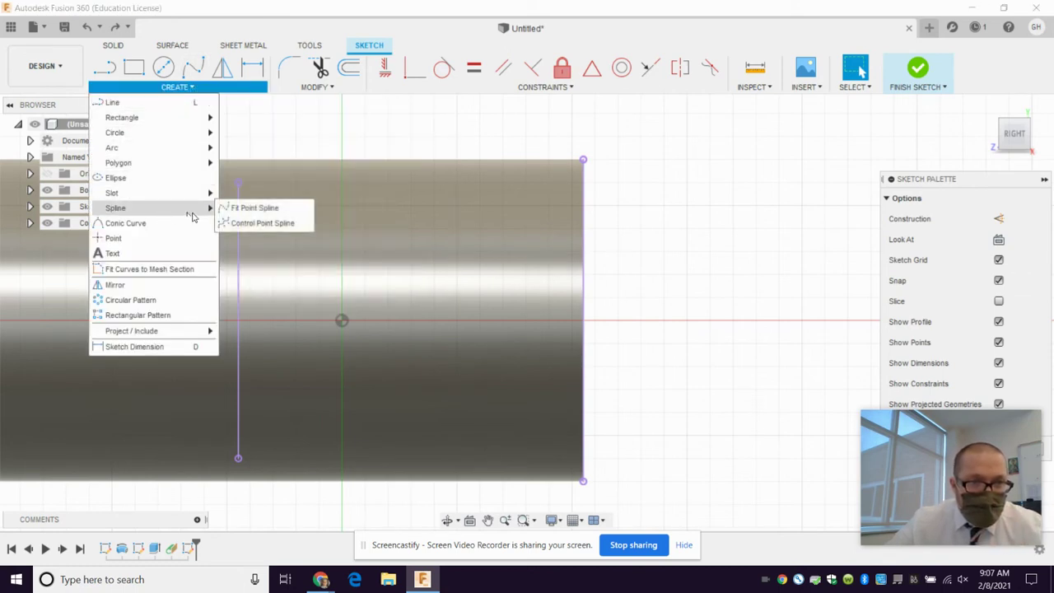
left_click(260, 223)
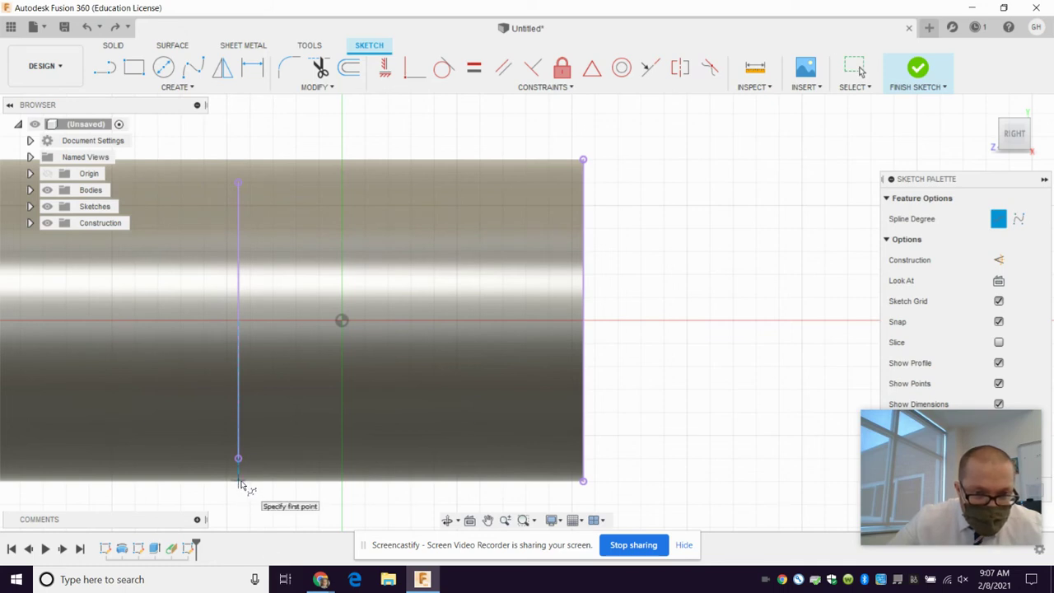
left_click(238, 485)
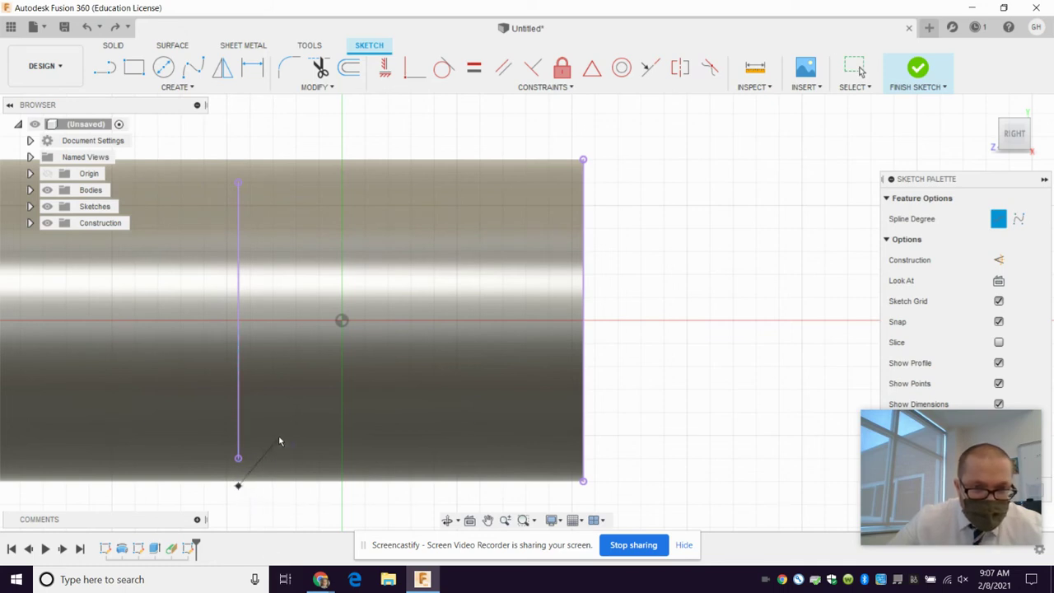
left_click(264, 406)
left_click(340, 320)
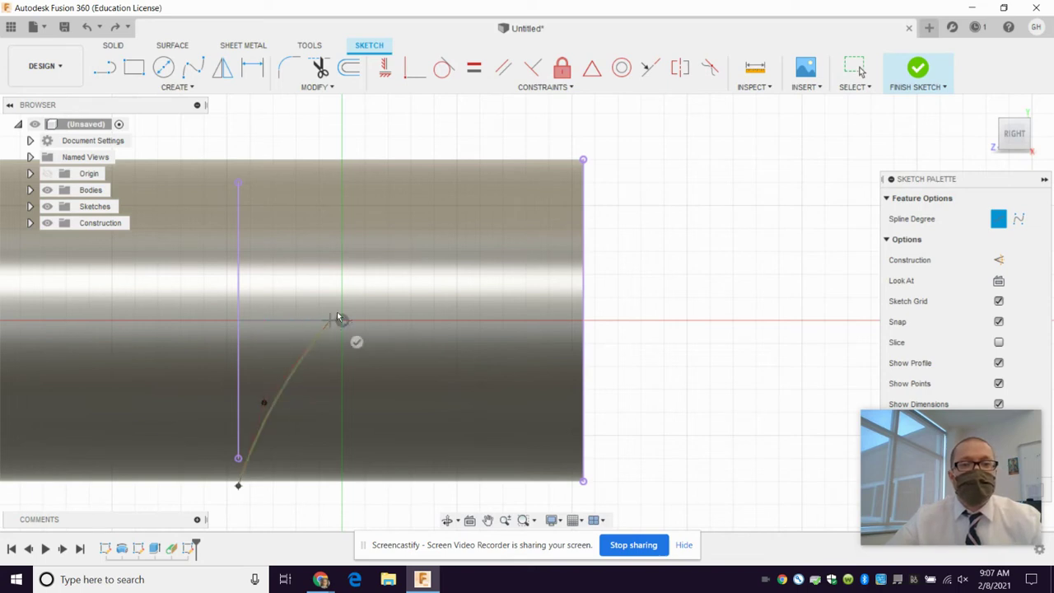
left_click(422, 312)
left_click(503, 310)
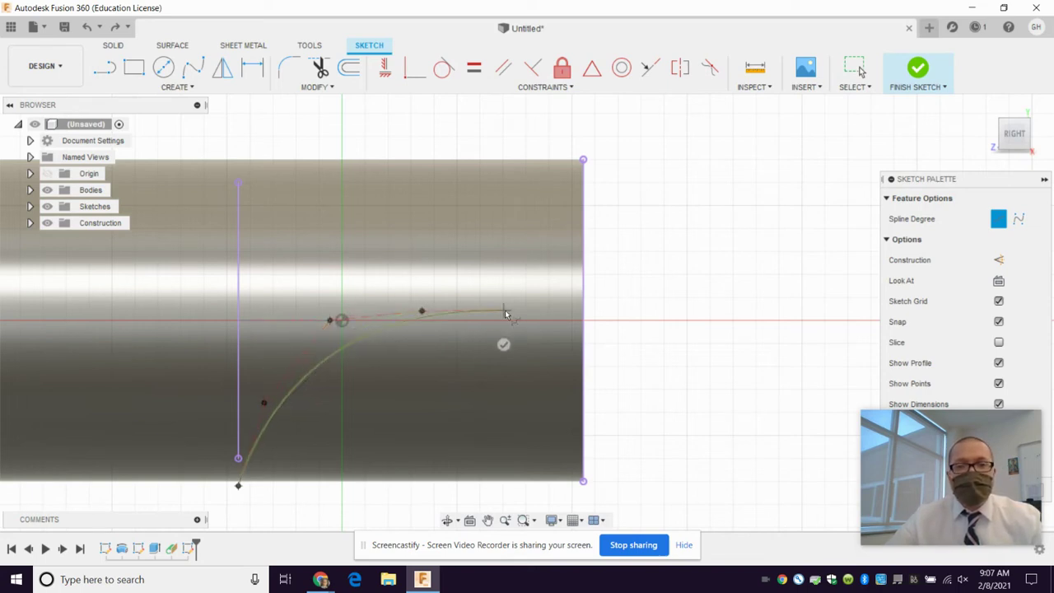
left_click(565, 291)
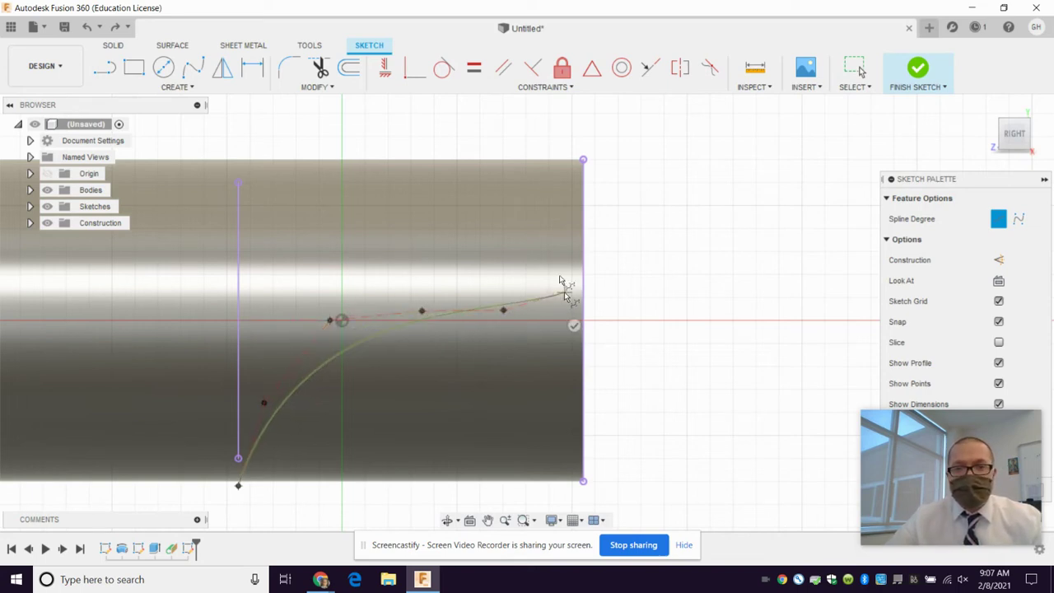
left_click(584, 159)
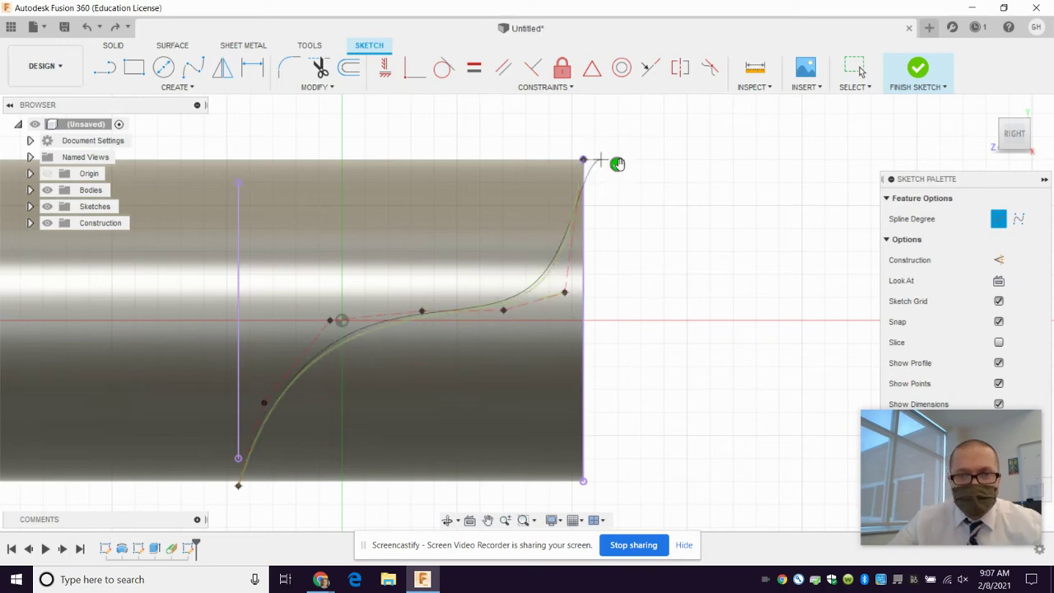
left_click(617, 164)
- Close the S-curve with bottom and side lines, finish the sketch, and begin extruding it
key("l")
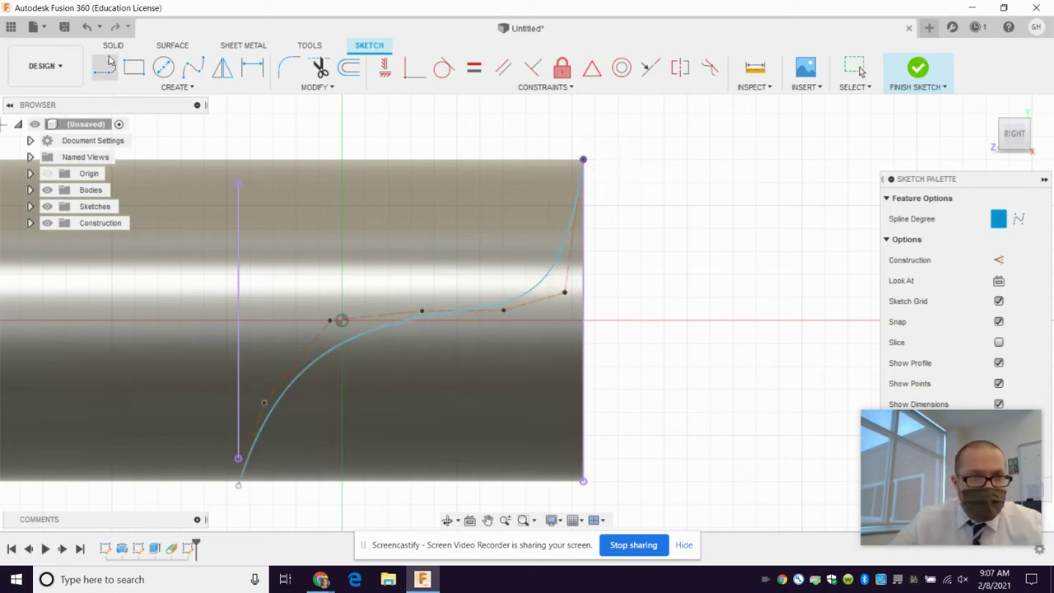
left_click(238, 486)
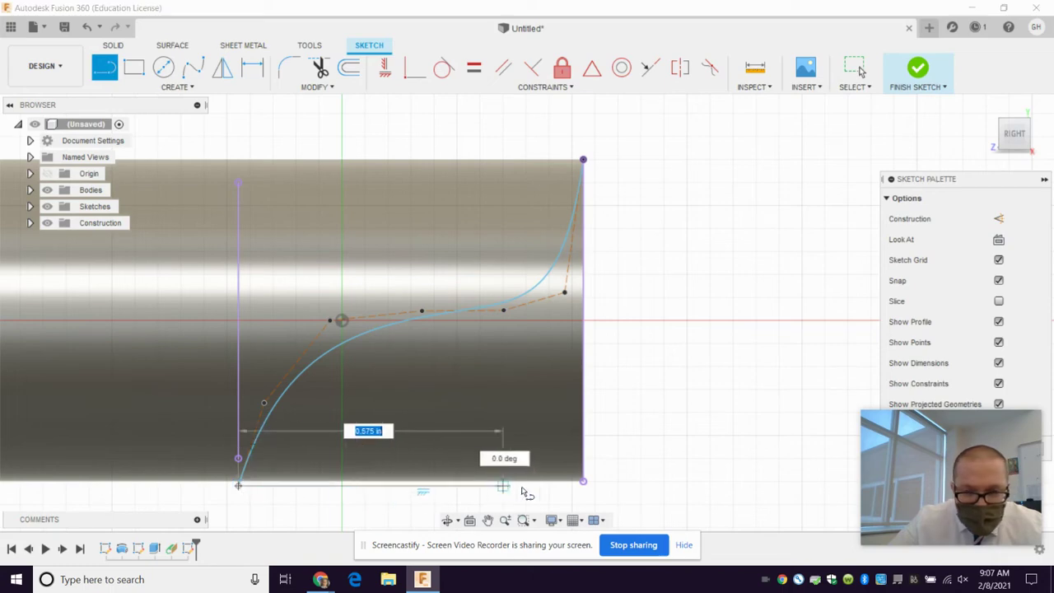
left_click(594, 485)
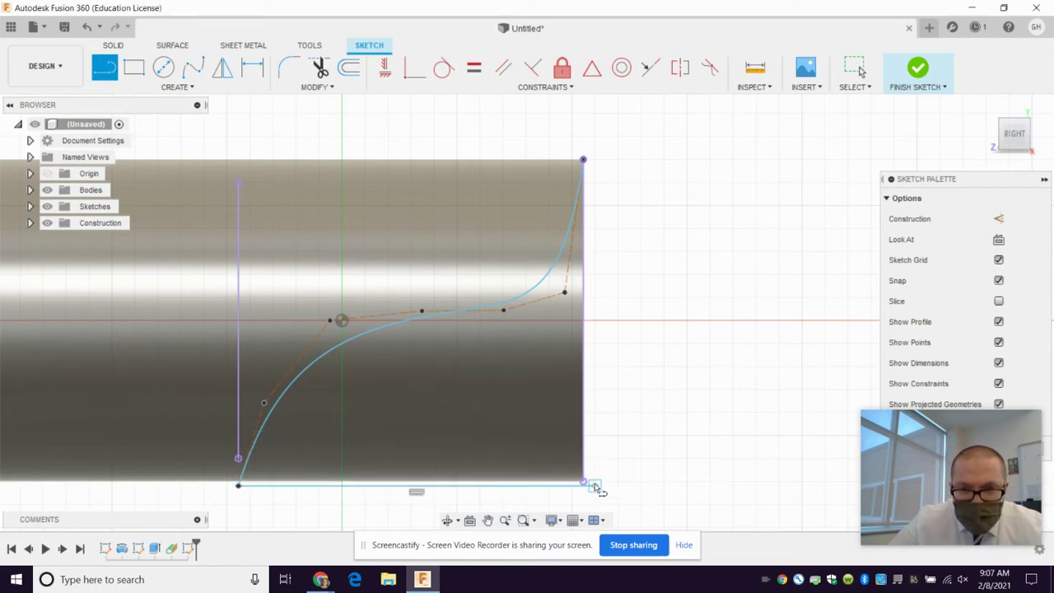
left_click(583, 159)
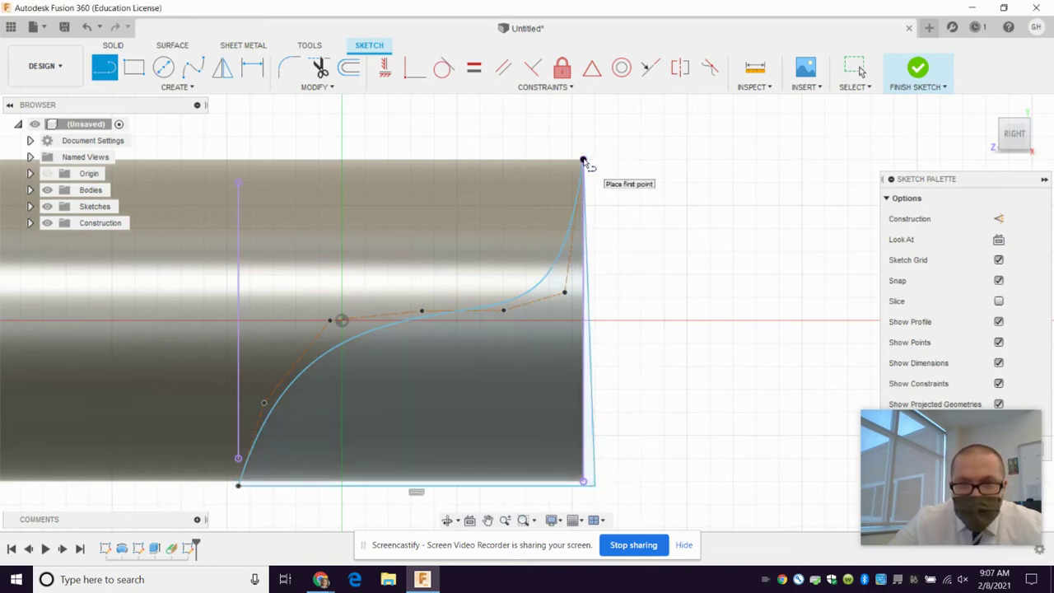
left_click(919, 70)
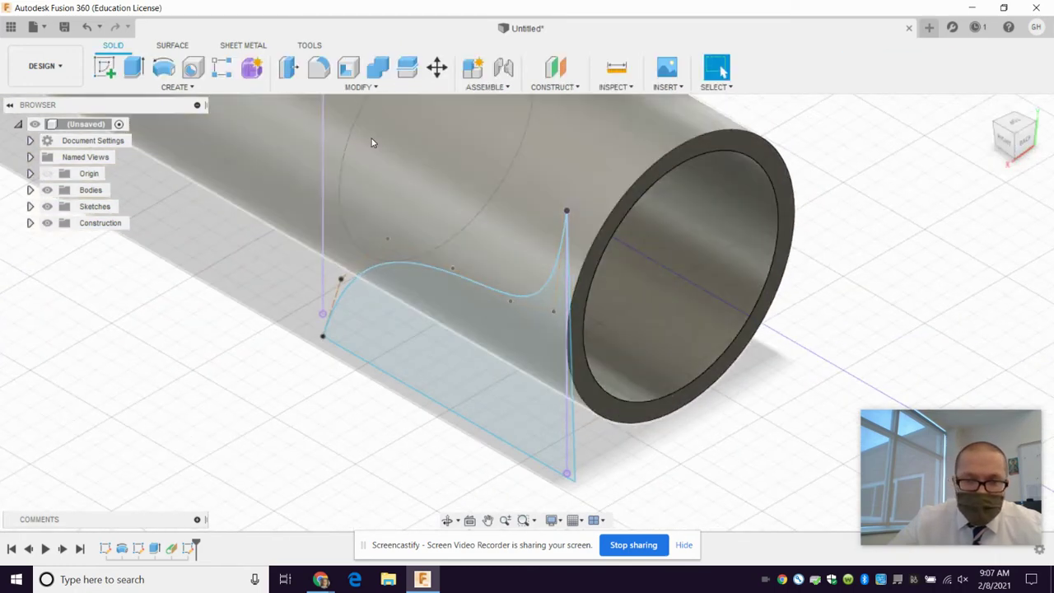
left_click(141, 67)
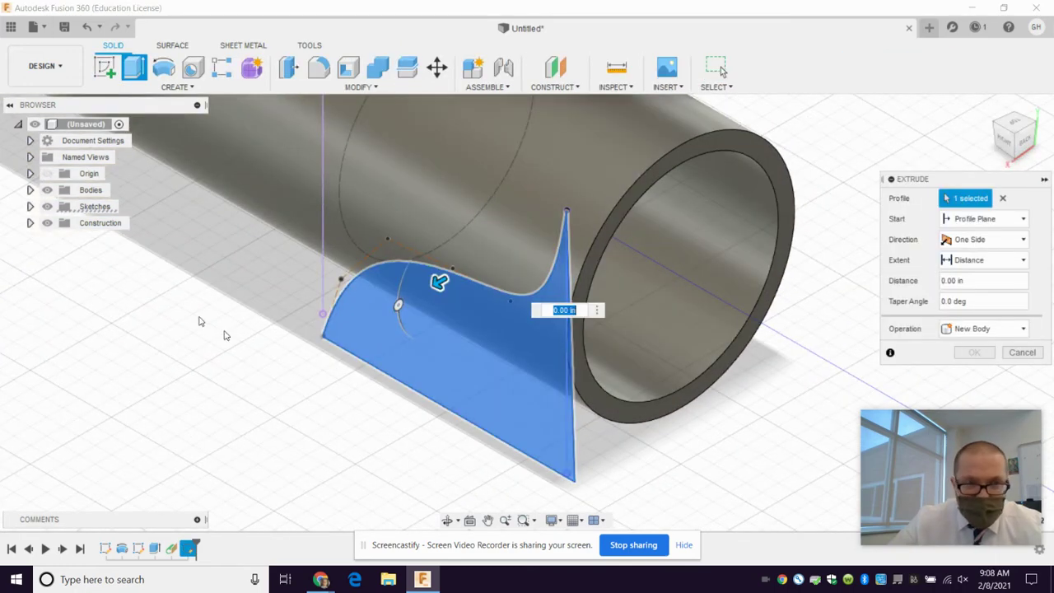
- Cut the reselected curve profile one direction 2.0 in through the tube end
left_click(528, 374)
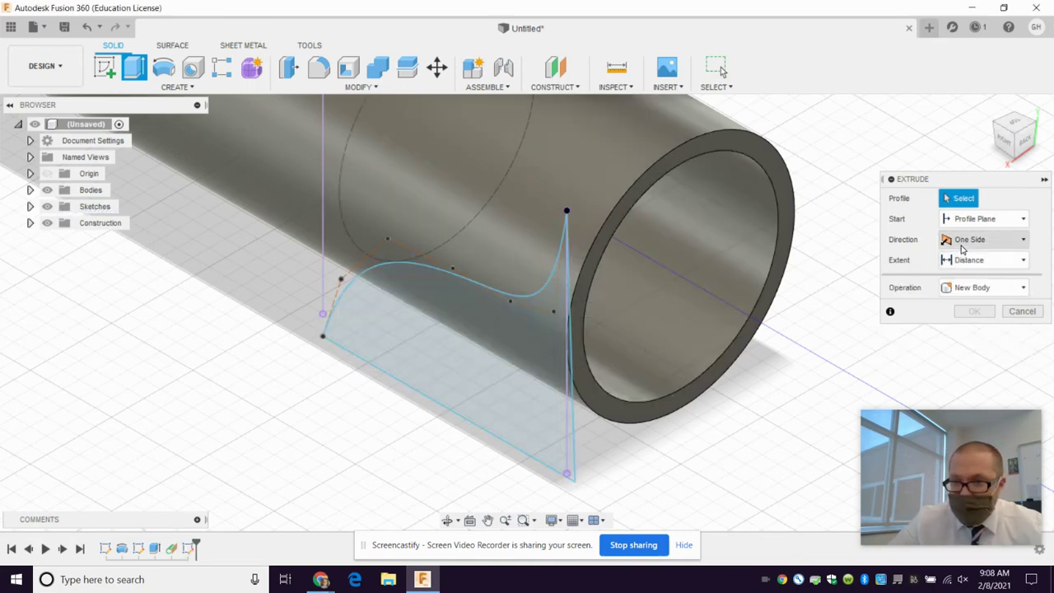
left_click(458, 389)
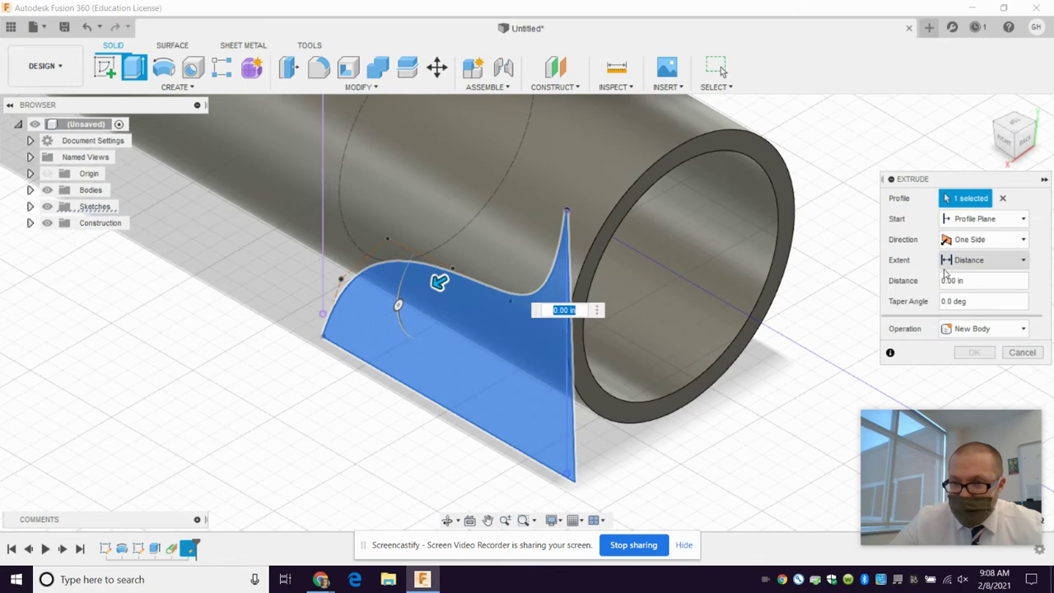
left_click(984, 240)
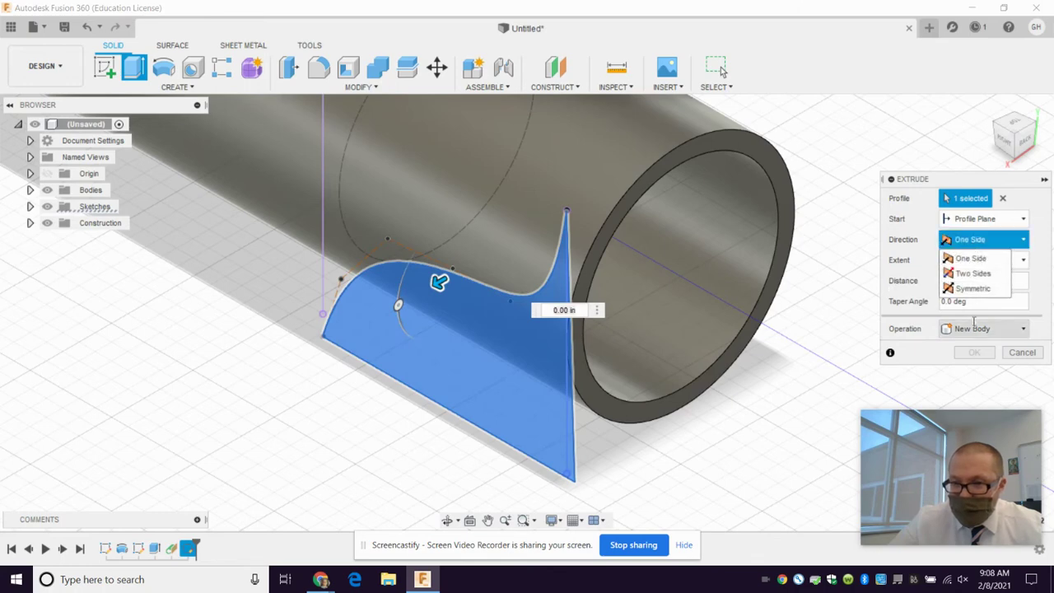
left_click(984, 329)
left_click(984, 329)
left_click(961, 363)
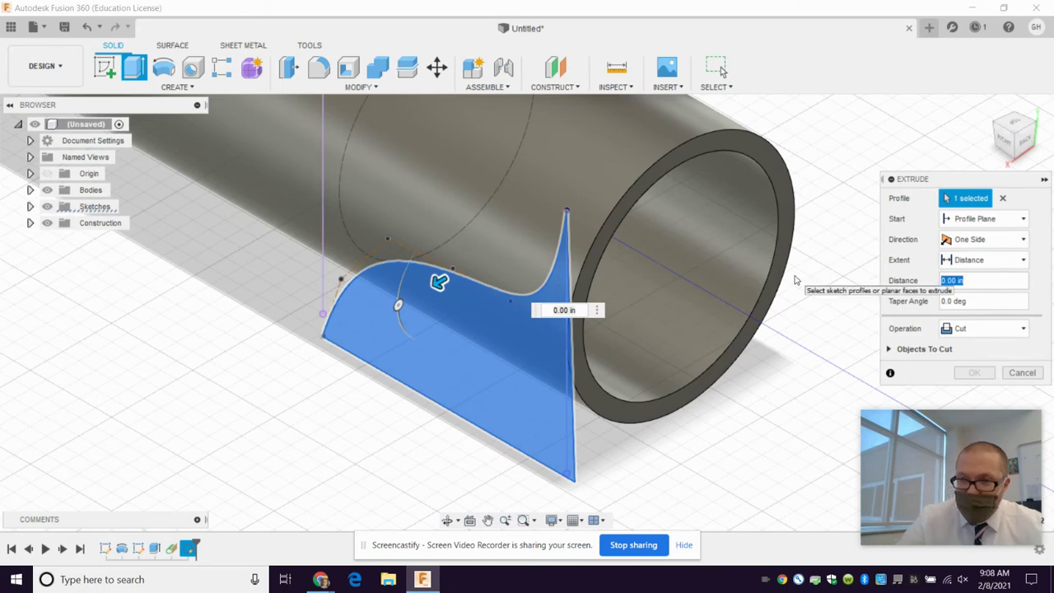
type("2.0")
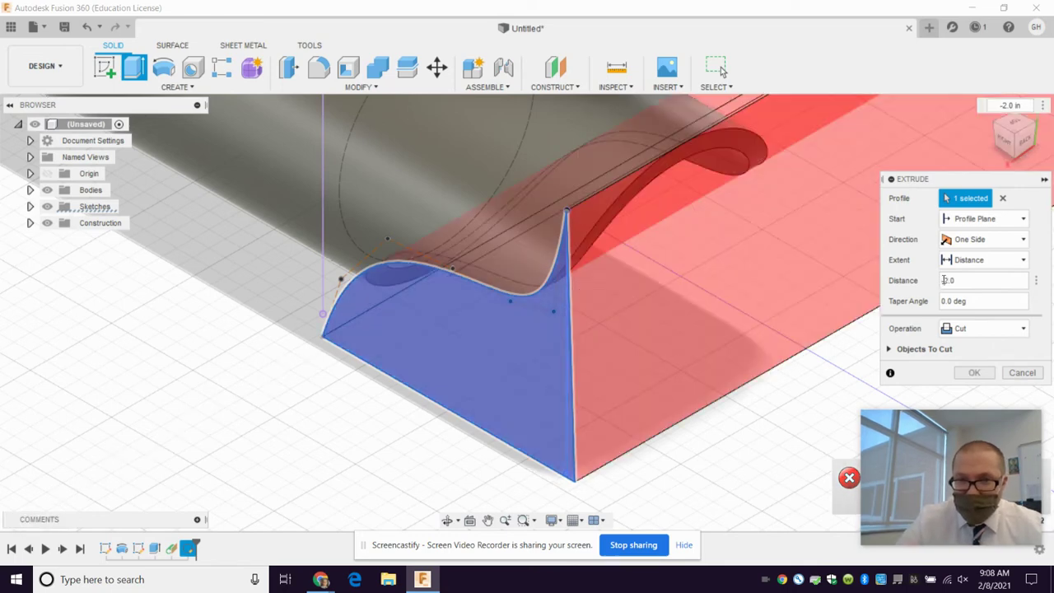
left_click(721, 67)
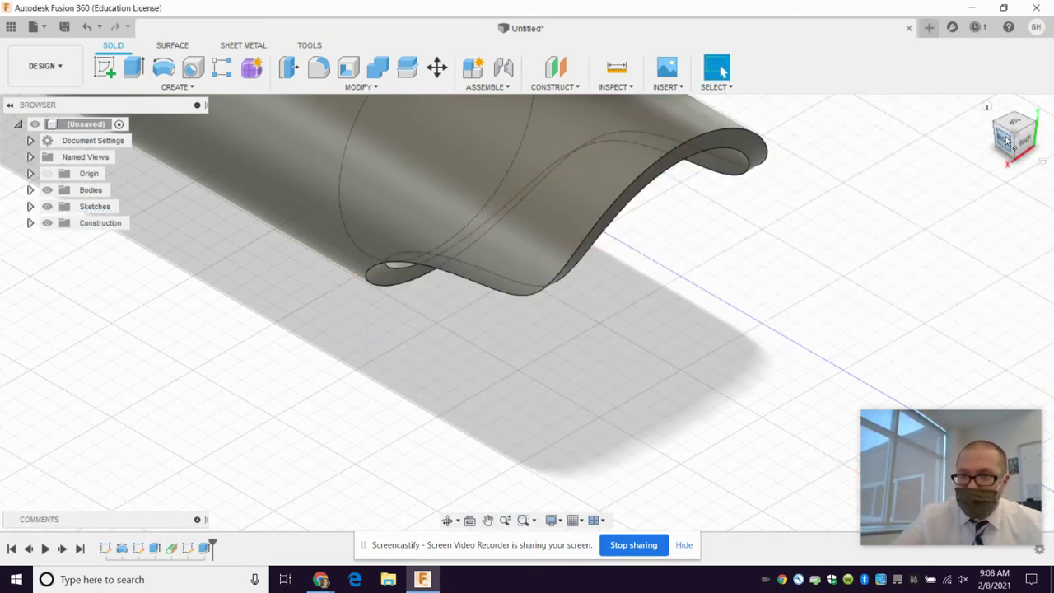
middle_click_drag(527, 305, 551, 348, "shift")
scroll(552, 349, "down", 10)
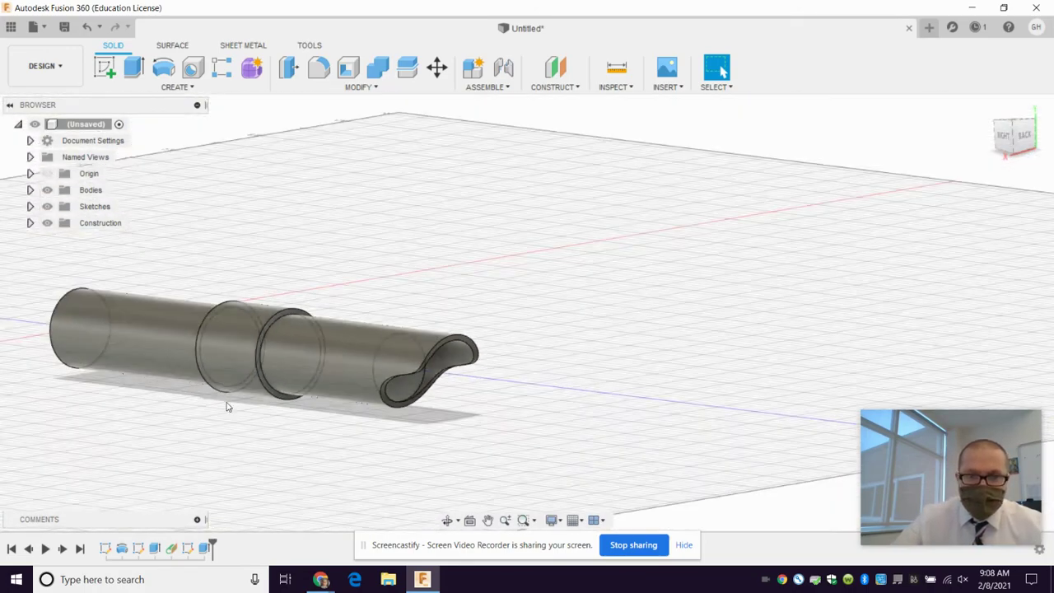
scroll(167, 401, "up", 10)
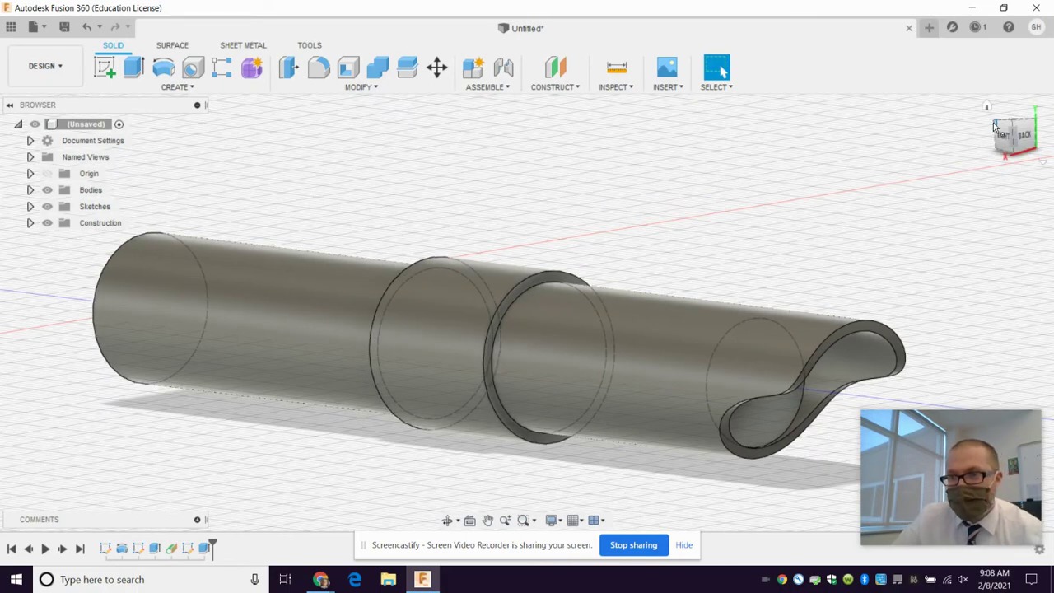
left_click_drag(995, 125, 116, 361)
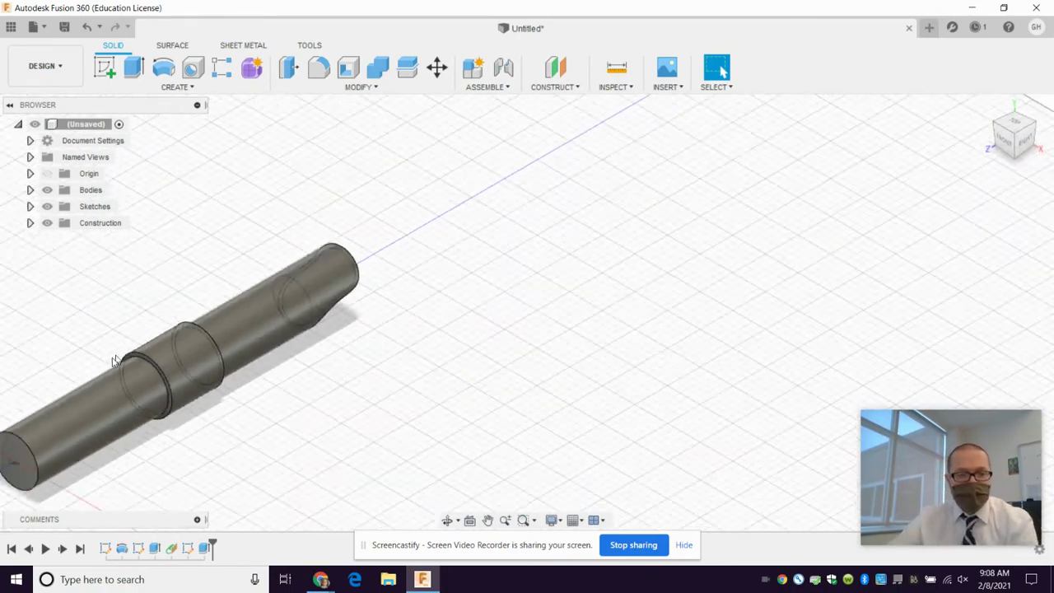
scroll(49, 404, "down", 5)
scroll(14, 431, "up", 7)
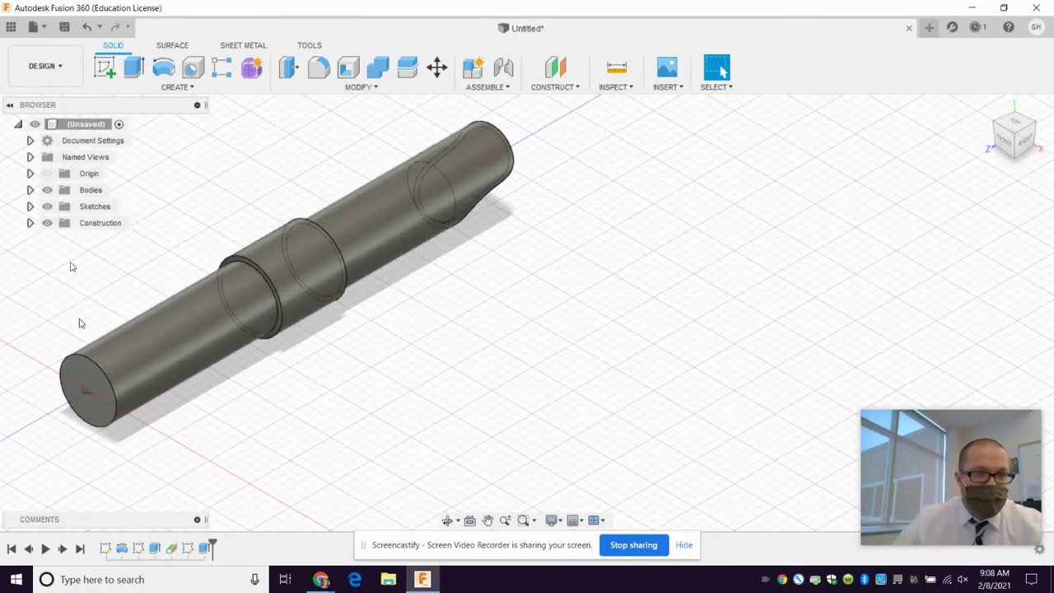
scroll(72, 266, "up", 2)
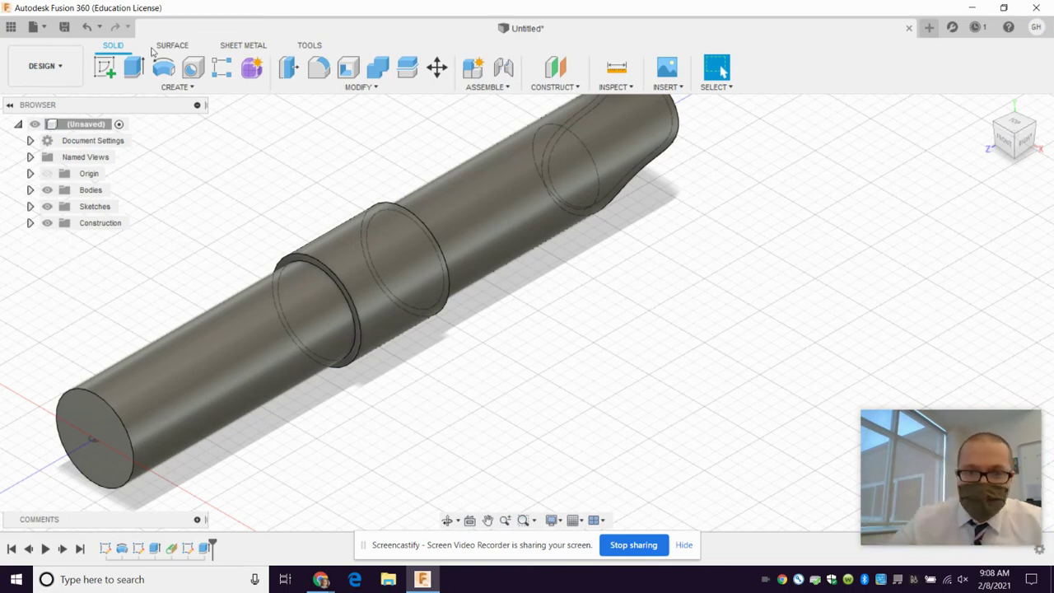
middle_click_drag(240, 188, 560, 165)
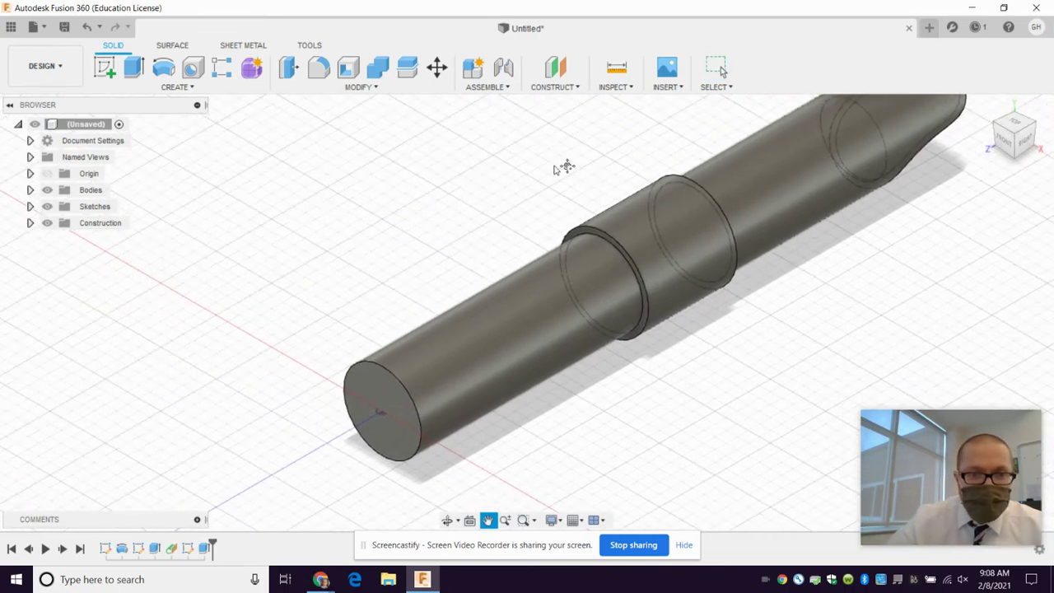
- Create a construction plane offset -0.05 in from the shaft's plain end face
left_click(543, 87)
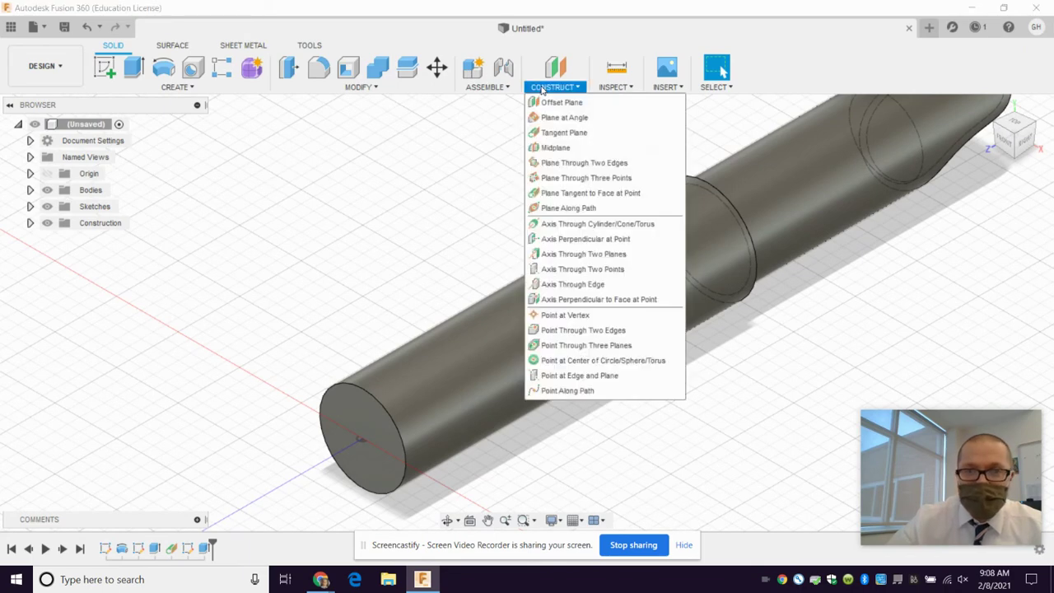
left_click(560, 102)
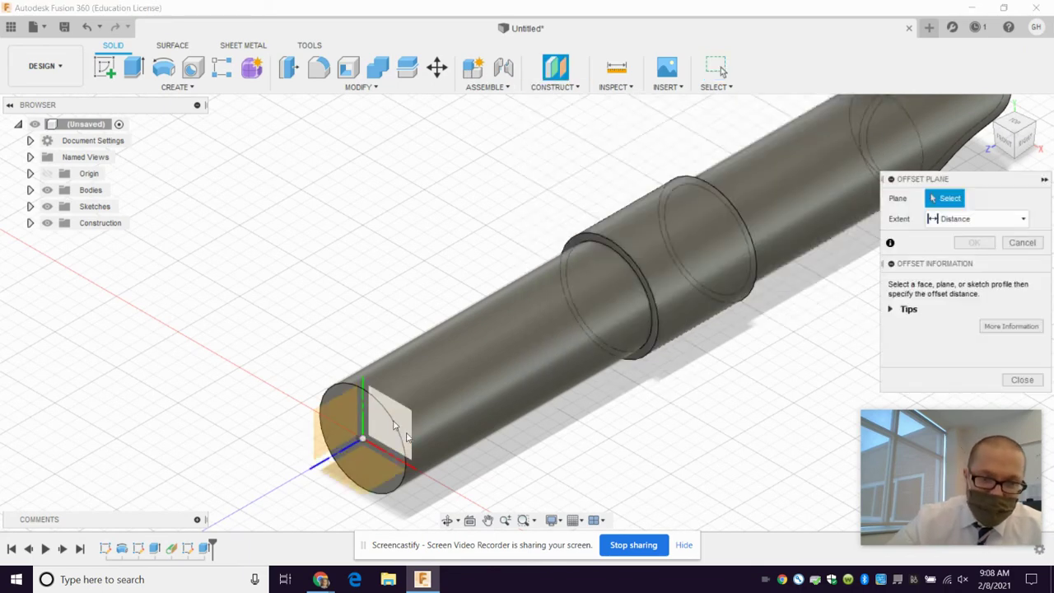
left_click(340, 391)
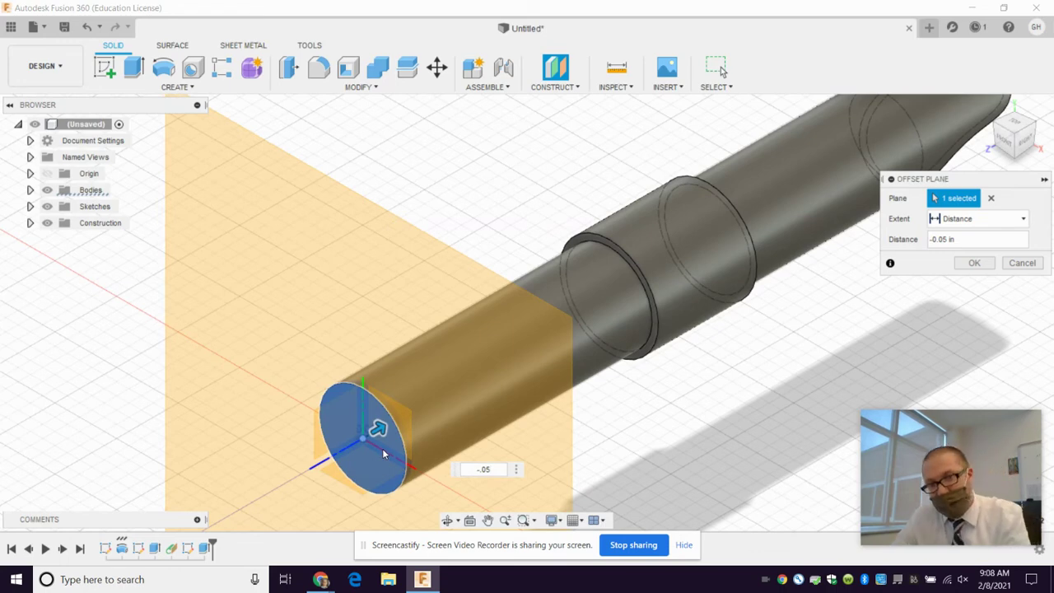
key("Return")
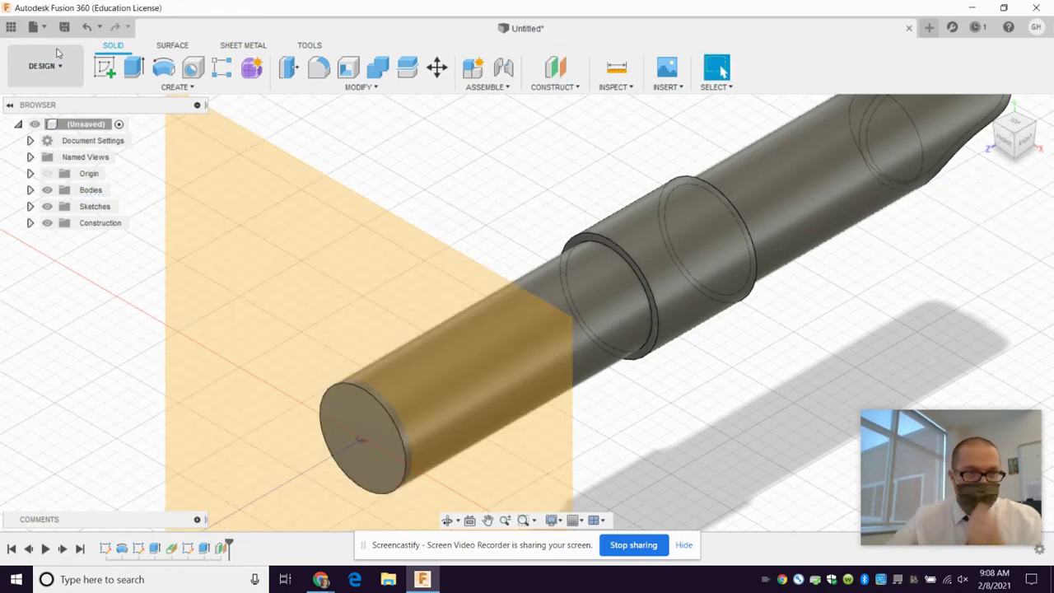
left_click(104, 67)
- Start sketching on the offset plane with the center-rectangle tool
left_click(254, 144)
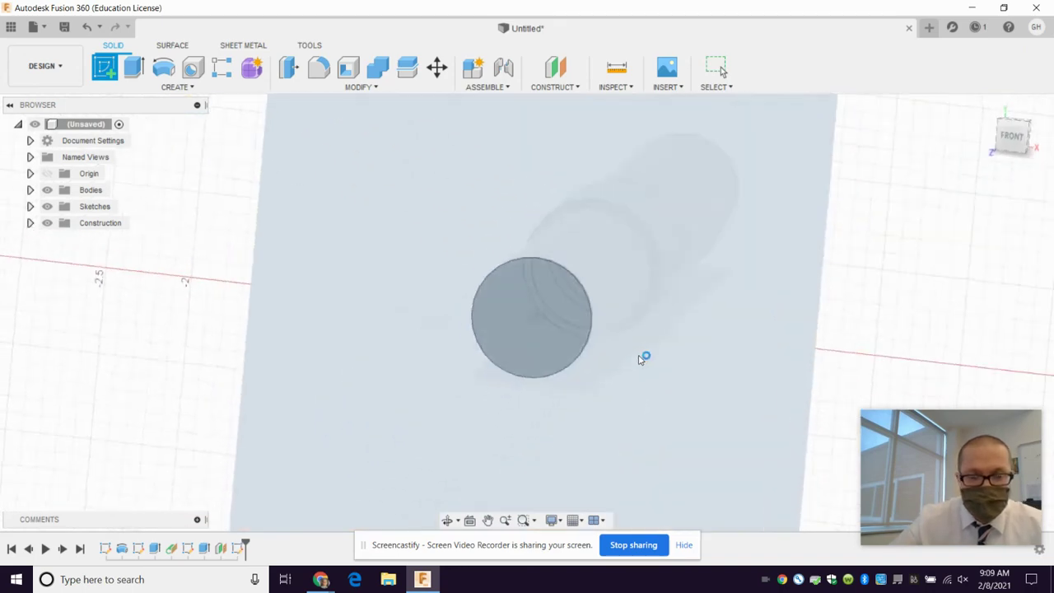
scroll(509, 241, "up", 3)
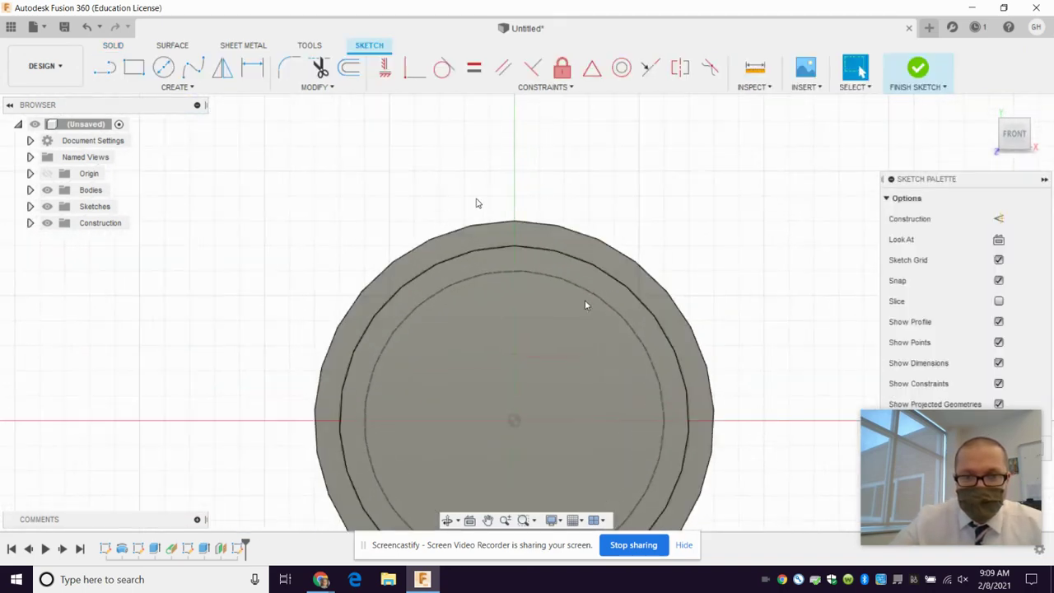
left_click(114, 68)
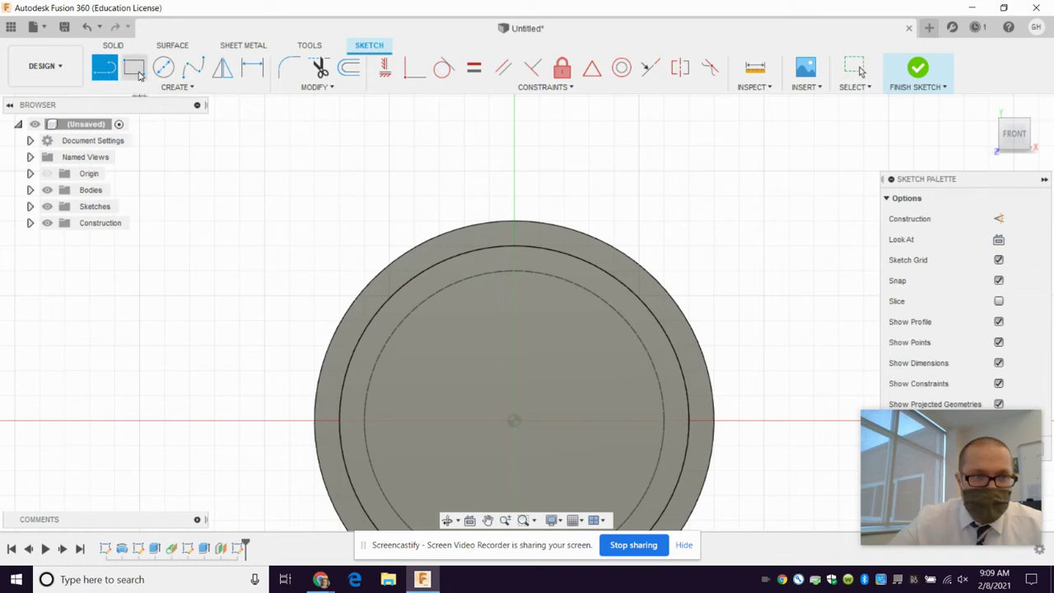
left_click(133, 69)
left_click(162, 85)
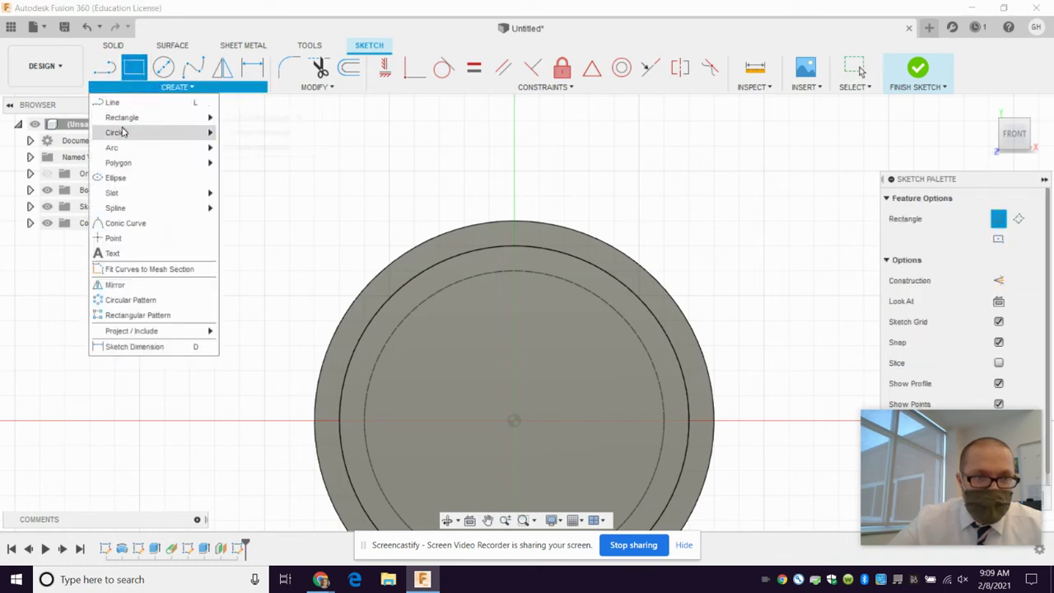
mouse_move(130, 120)
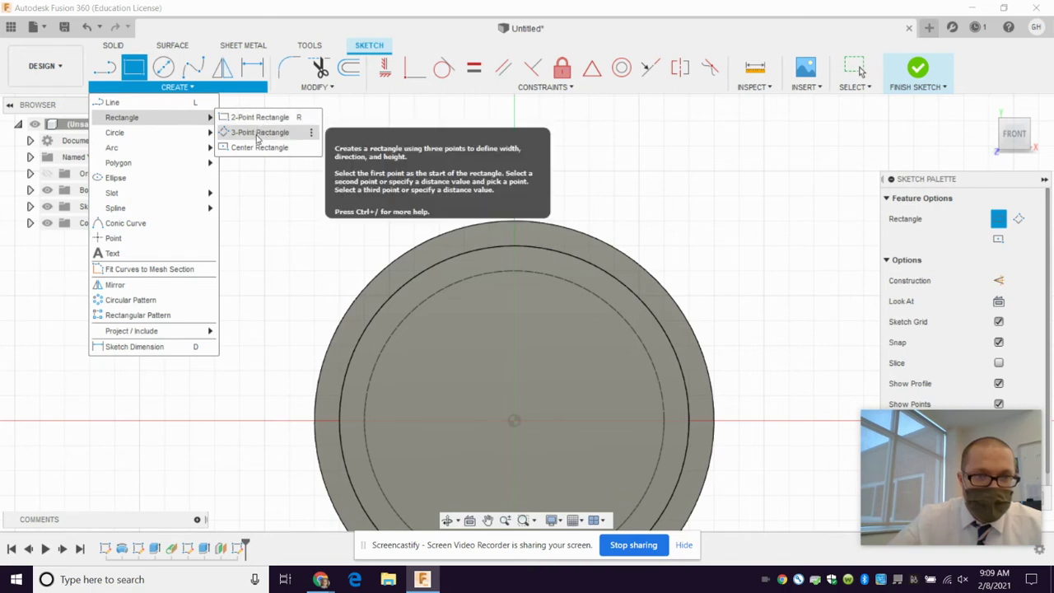
left_click(256, 148)
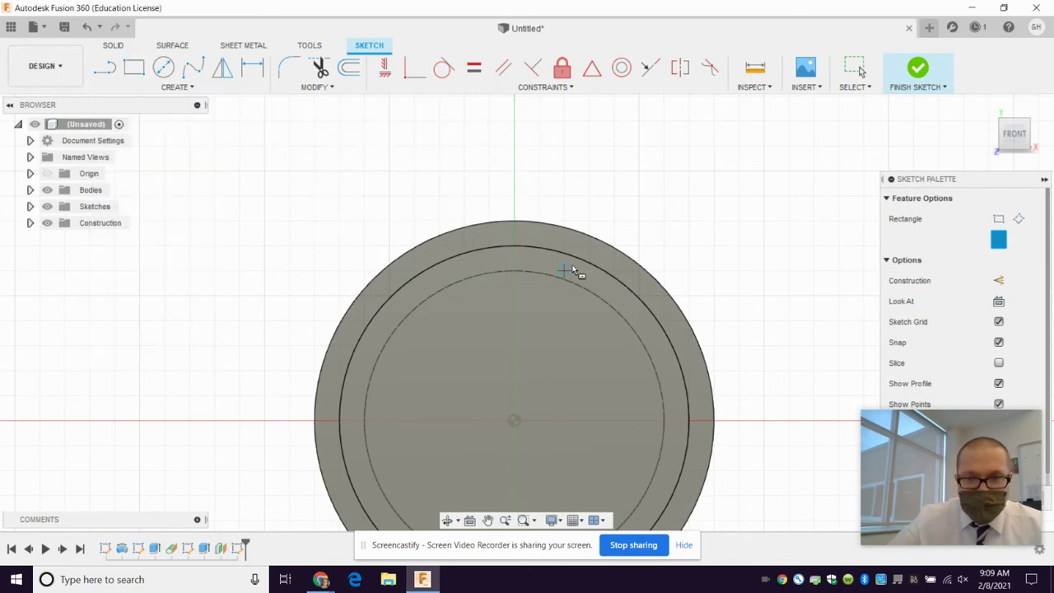
- Draw two small centred rectangles at the top of the end-face circle and finish the sketch
left_click(512, 245)
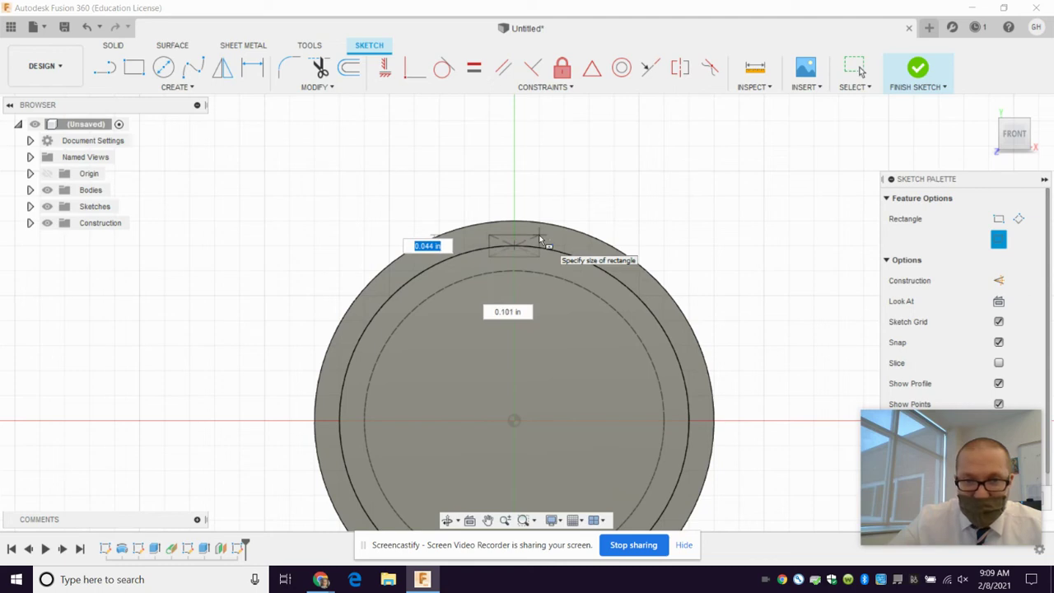
left_click(539, 239)
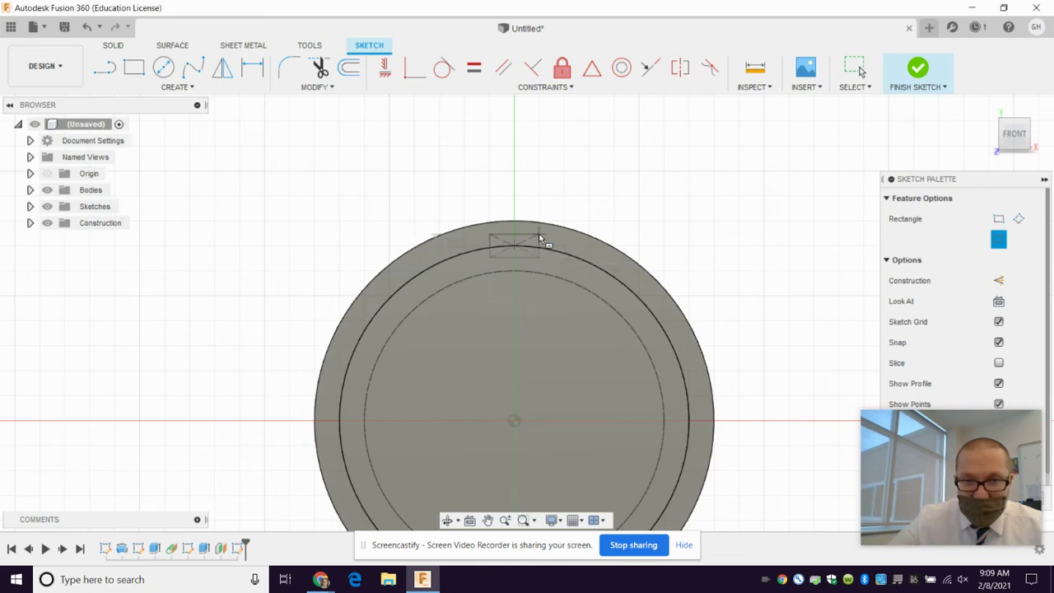
scroll(510, 240, "up", 4)
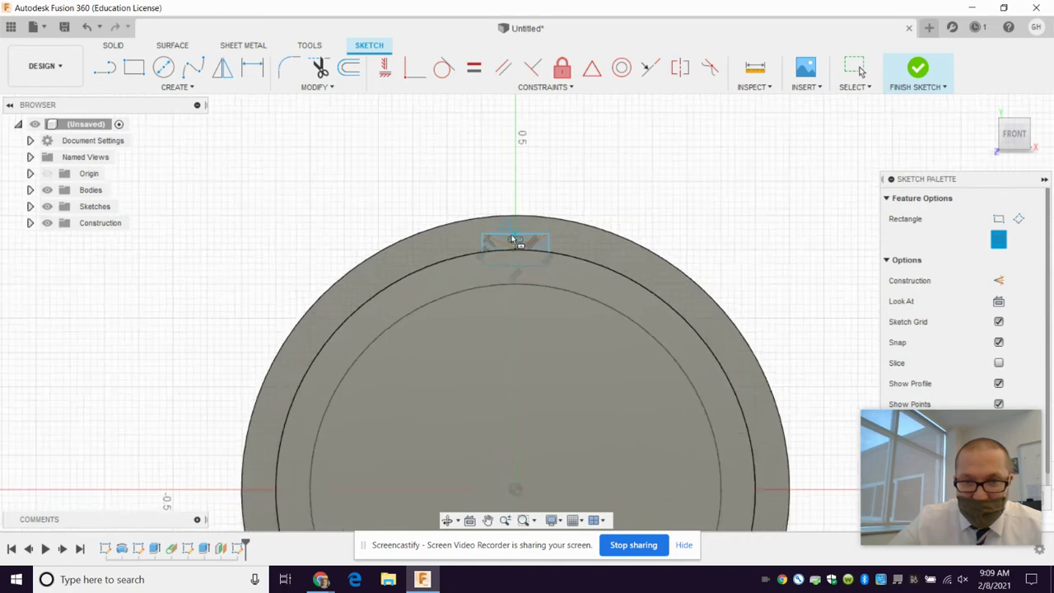
left_click(519, 214)
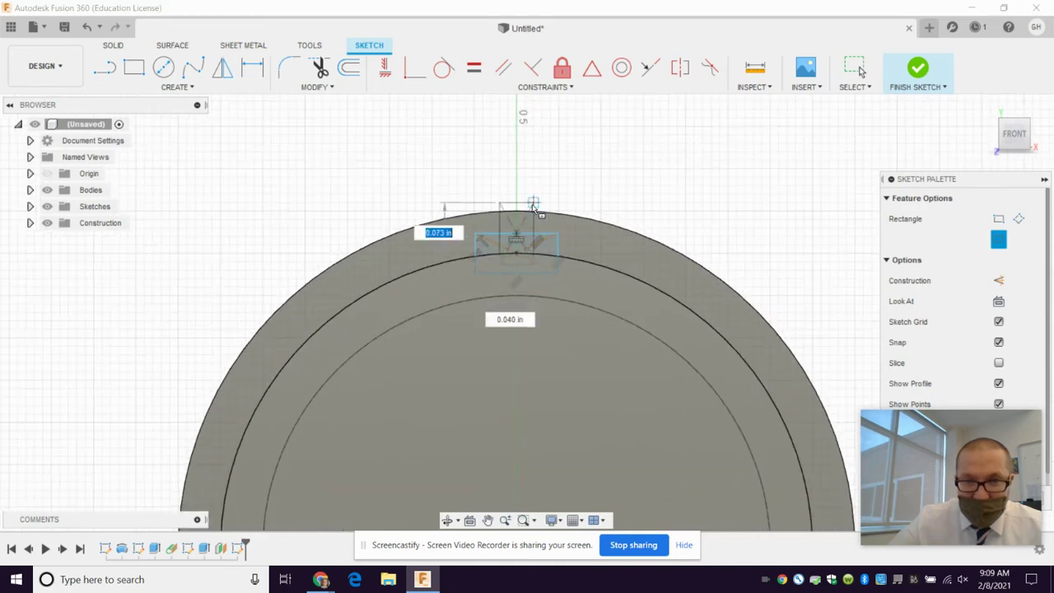
left_click(534, 208)
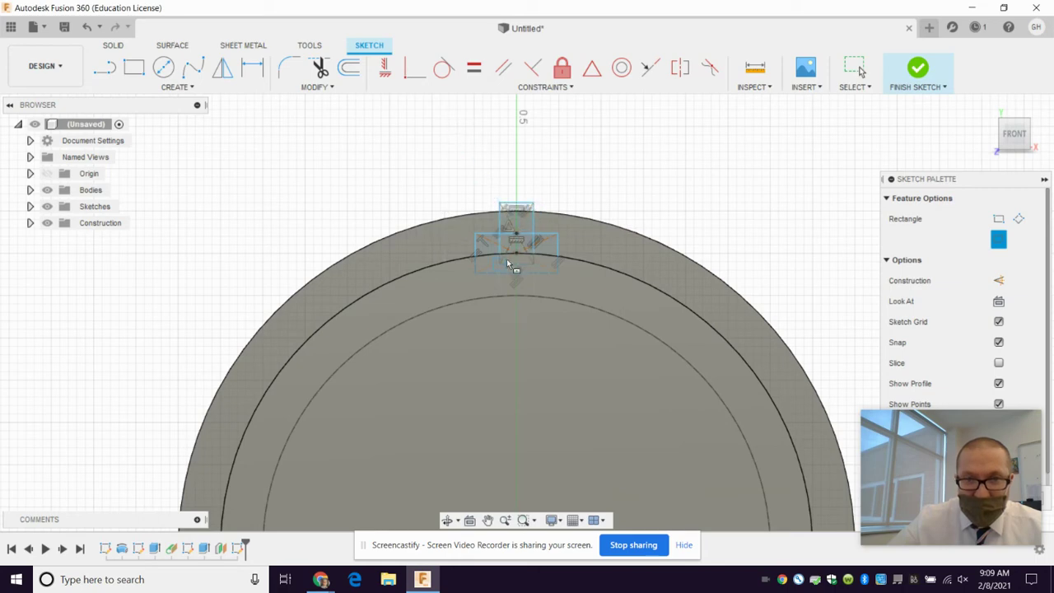
left_click(911, 72)
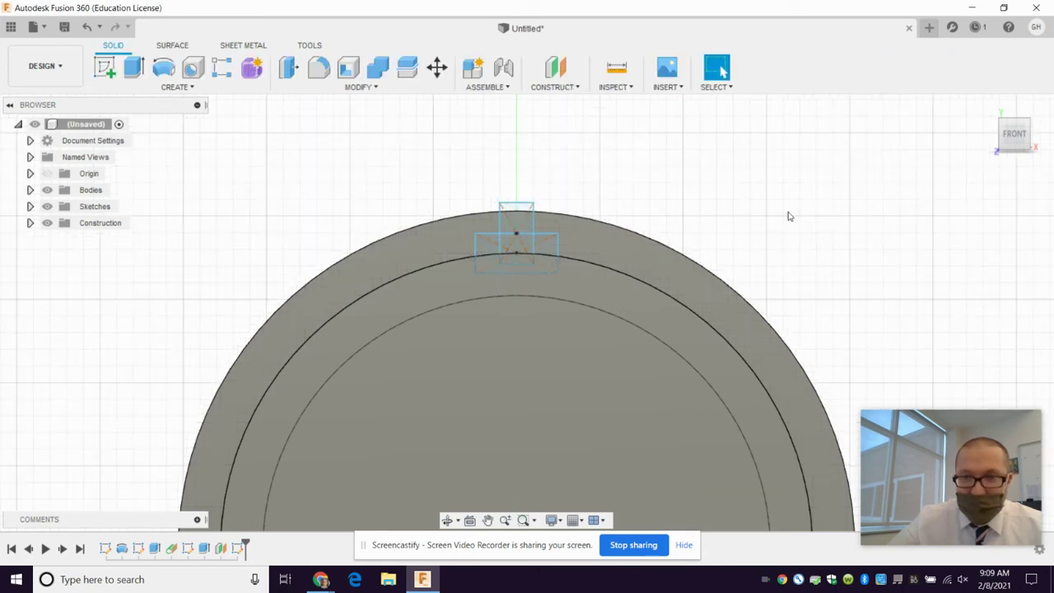
- Start an extrude and select the three rib profiles
left_click(1032, 122)
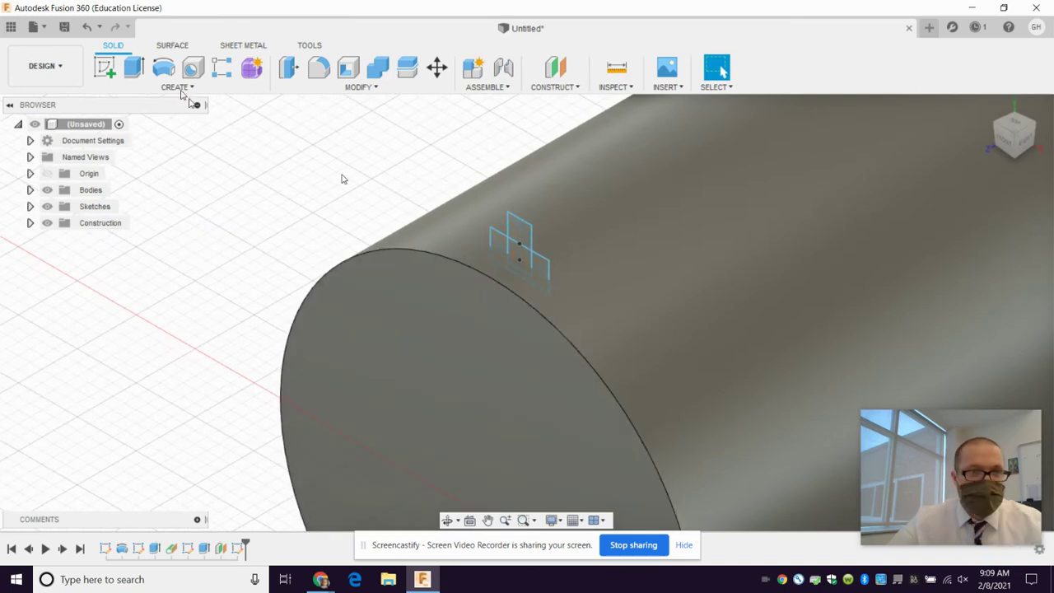
left_click(134, 67)
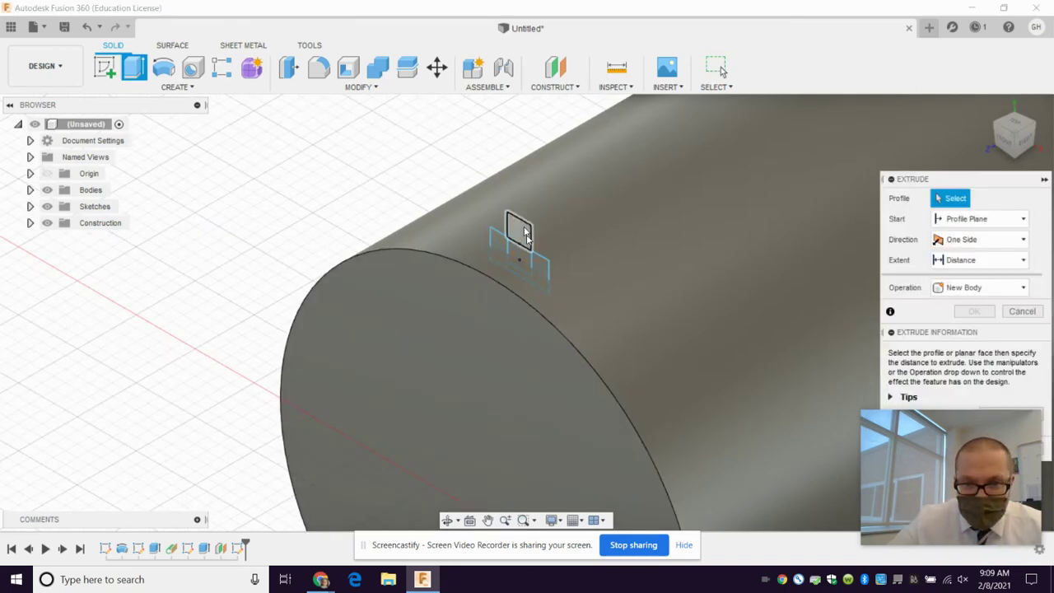
left_click(518, 254)
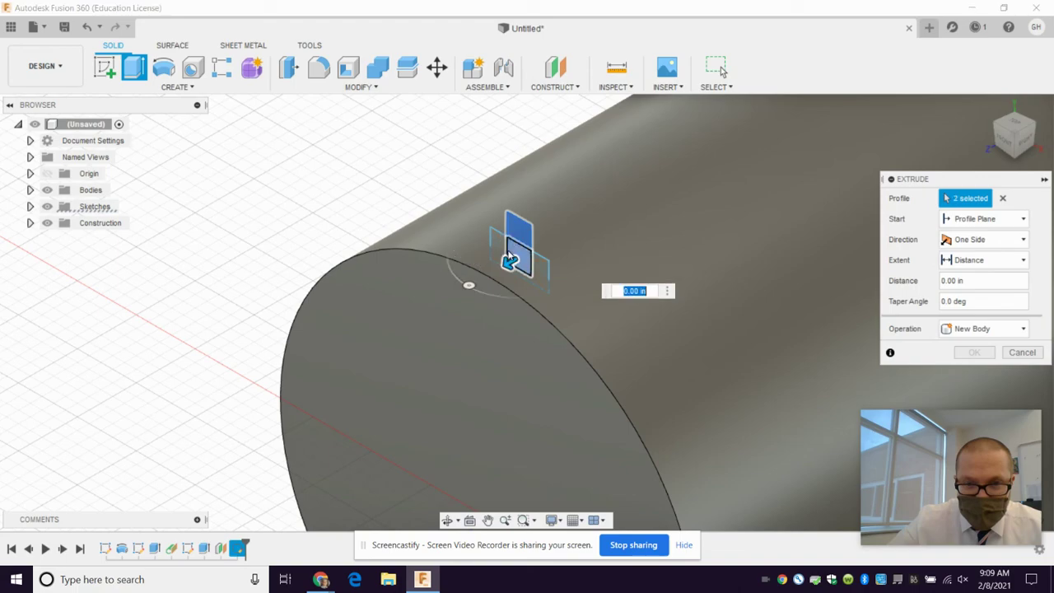
left_click(516, 262)
left_click(504, 252)
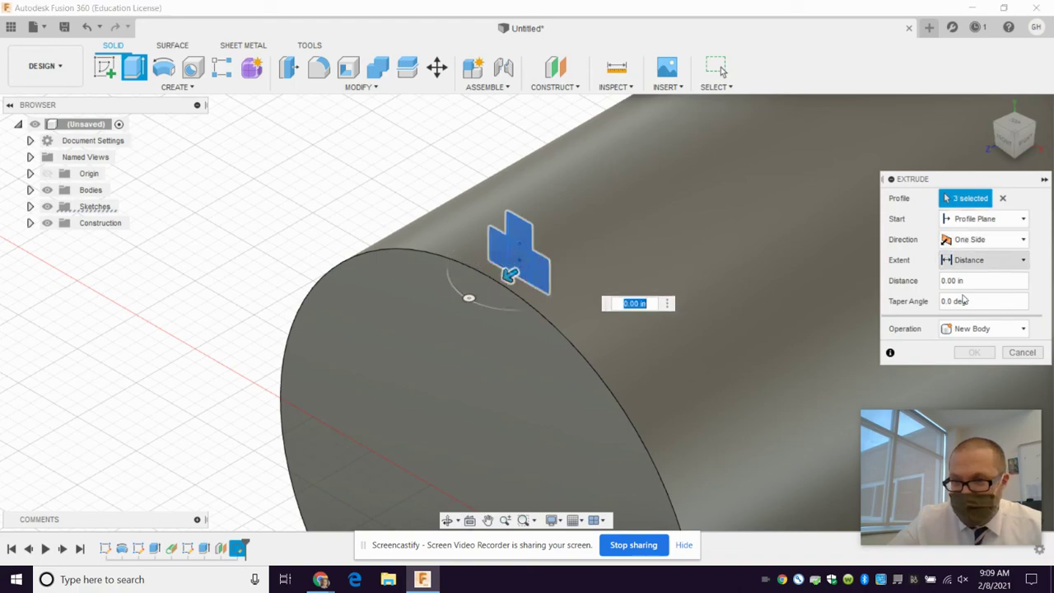
middle_click_drag(857, 284, 705, 249, "shift")
scroll(841, 132, "down", 8)
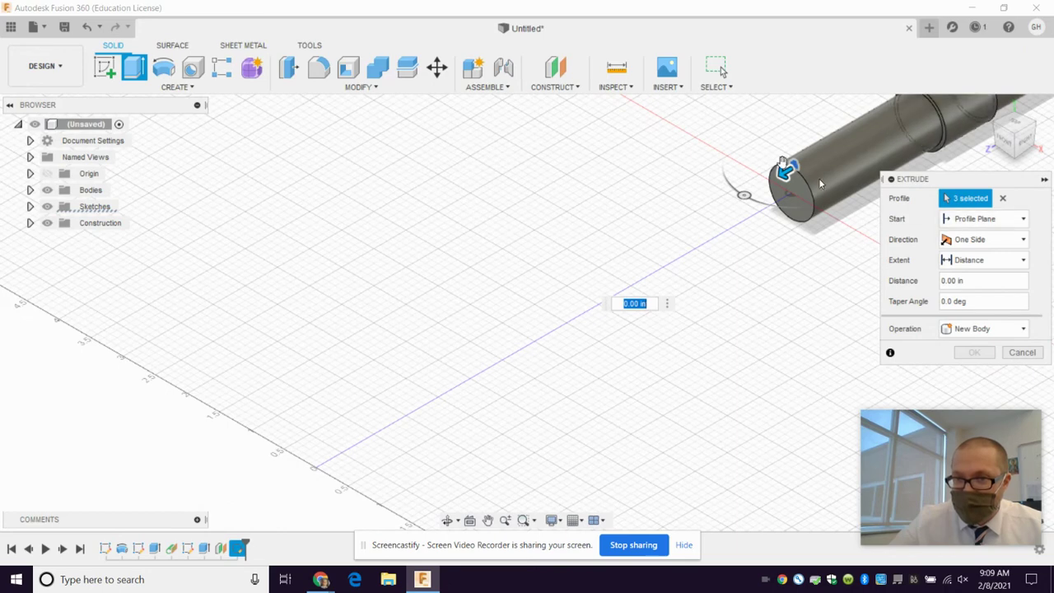
- Extrude the rib profiles 1.90 in along the shaft as a Join
left_click_drag(783, 171, 912, 121)
scroll(912, 121, "down", 3)
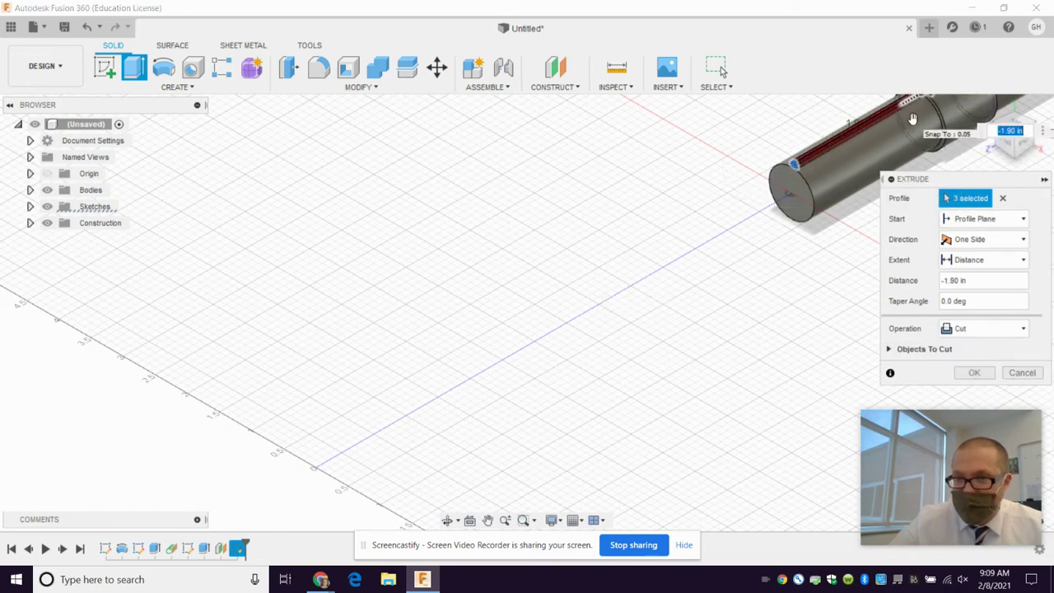
scroll(922, 107, "up", 3)
scroll(925, 107, "down", 2)
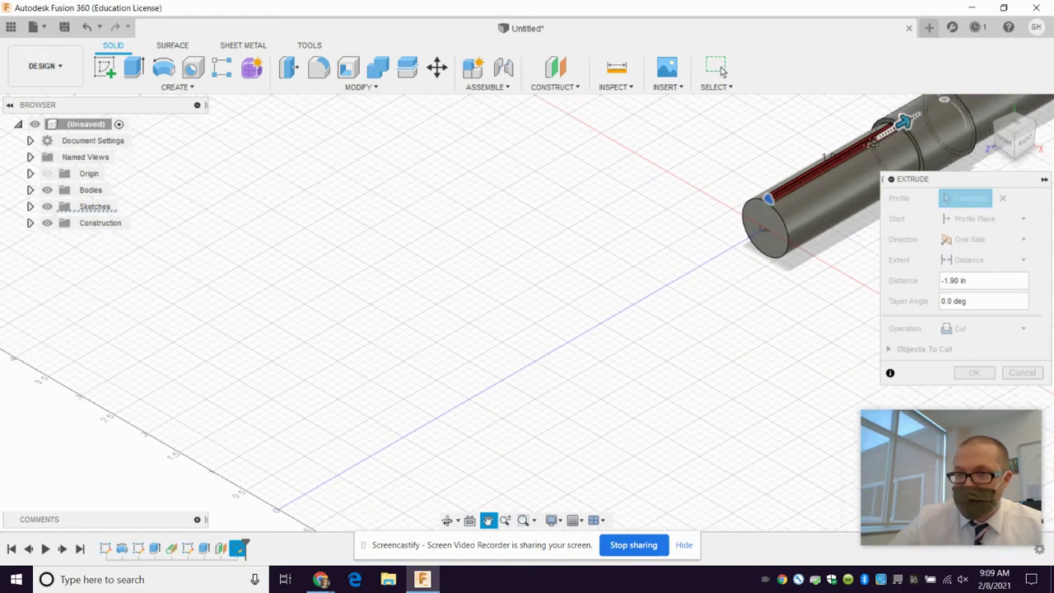
middle_click_drag(925, 107, 459, 318)
scroll(457, 320, "up", 2)
scroll(459, 319, "up", 3)
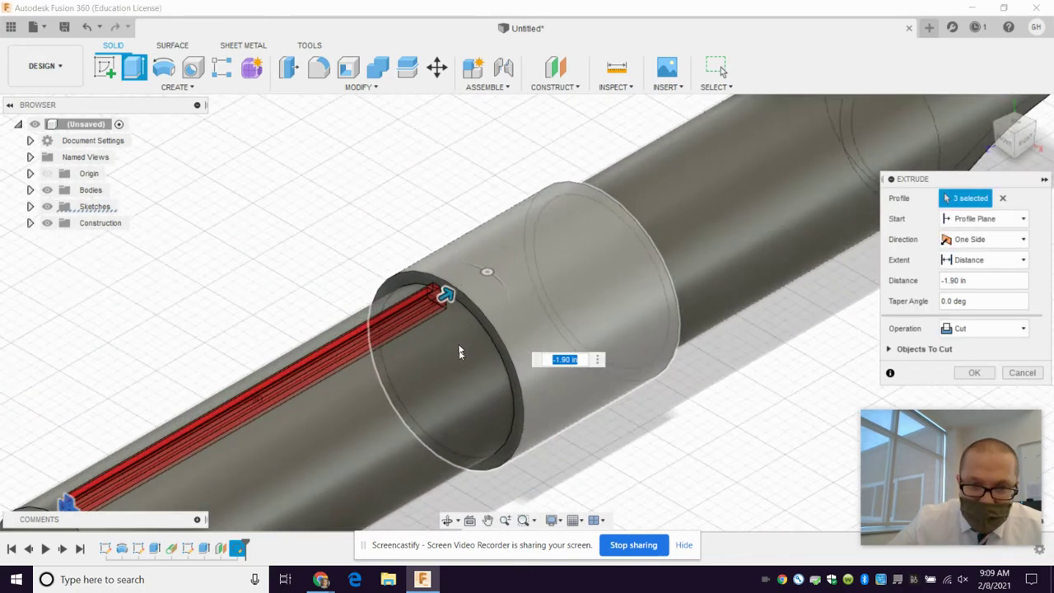
scroll(459, 319, "down", 1)
left_click(969, 330)
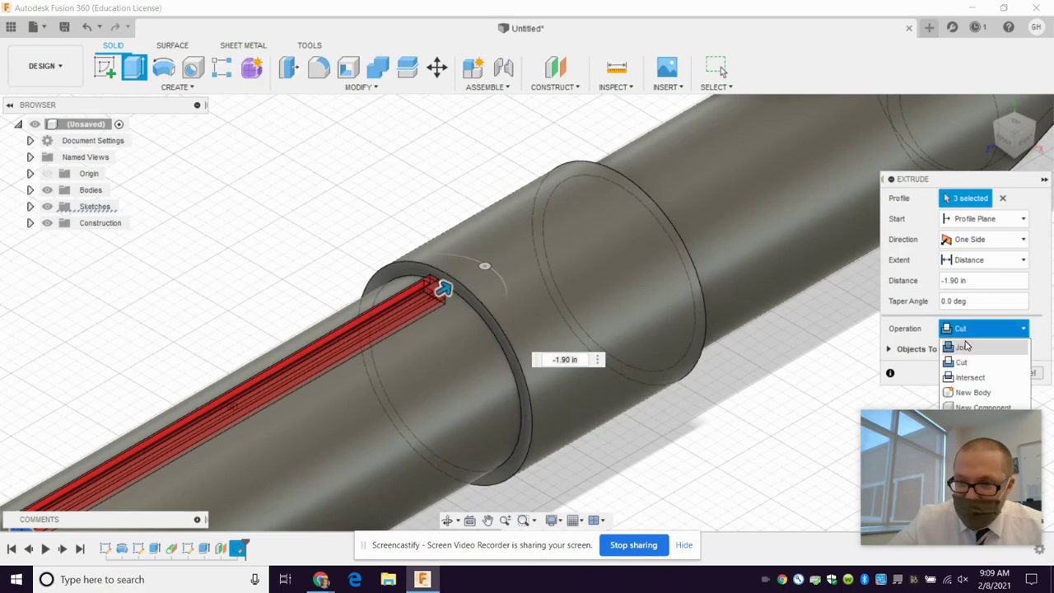
left_click(964, 344)
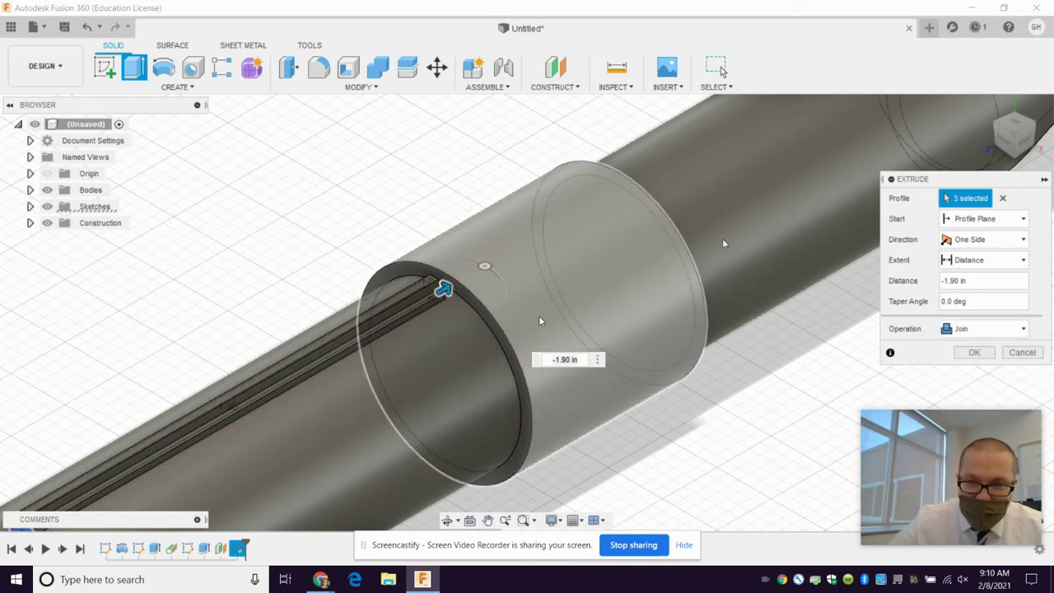
middle_click_drag(539, 315, 584, 263, "shift")
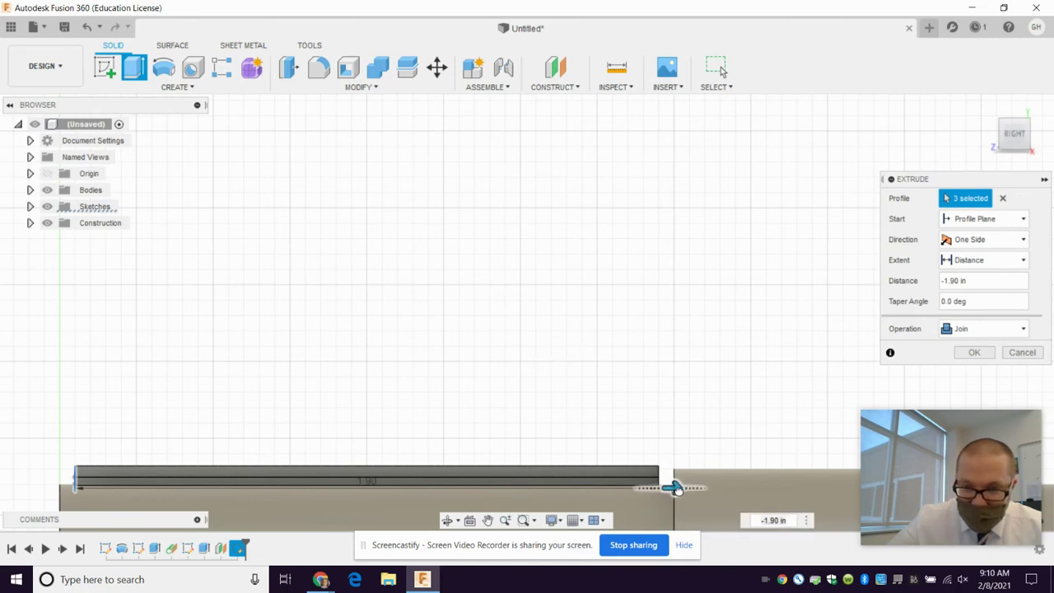
left_click(675, 488)
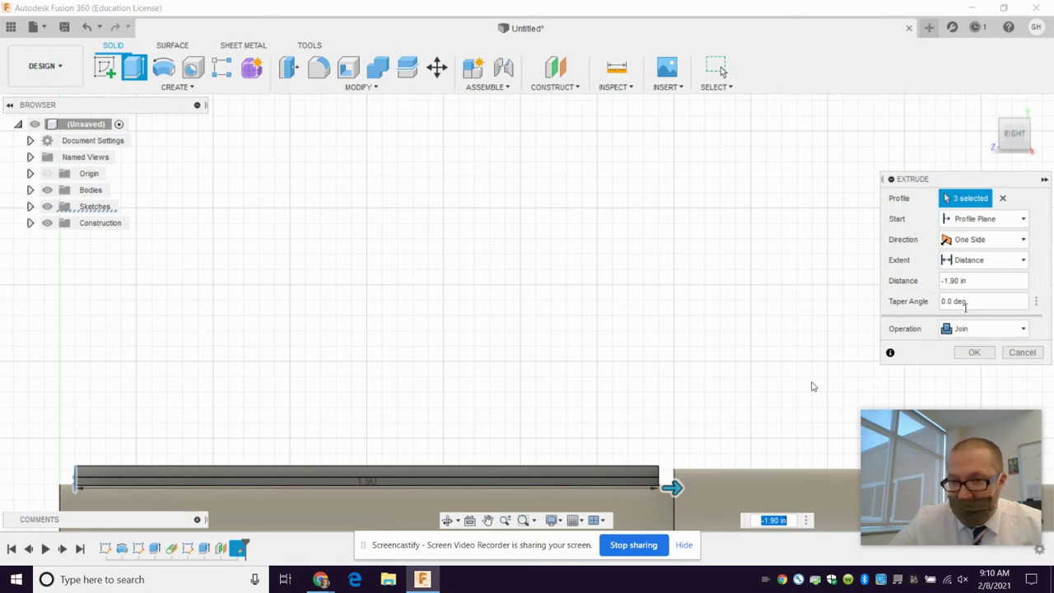
left_click(974, 353)
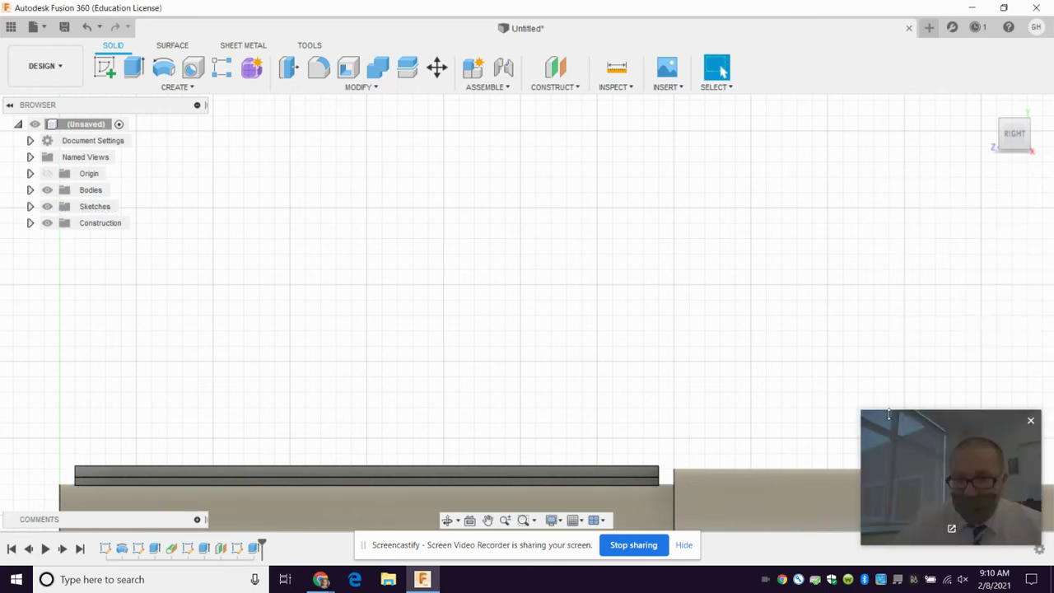
left_click(1002, 124)
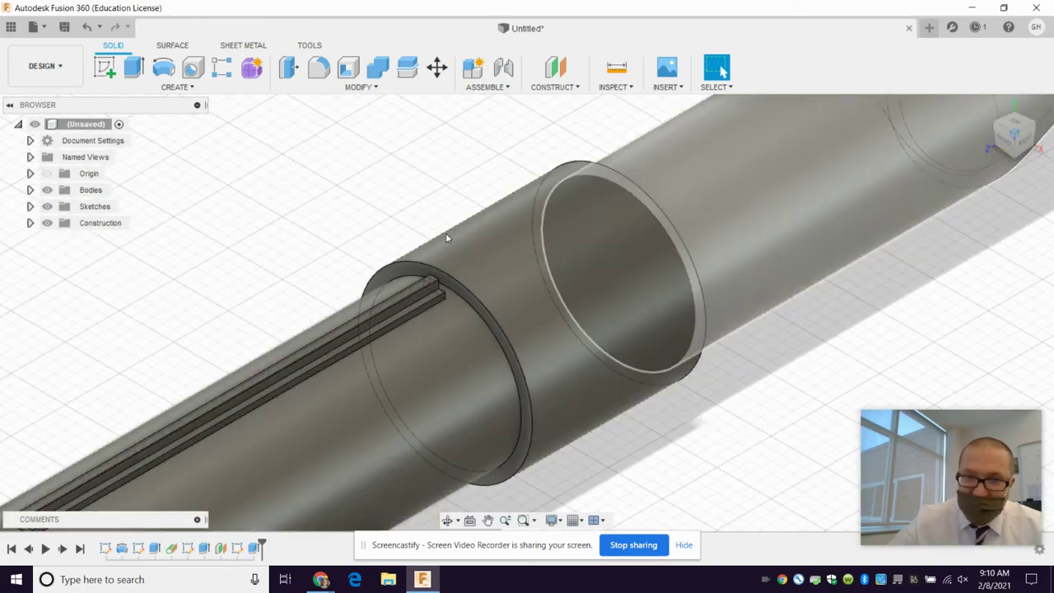
- Start a fillet and select four edges of the rib
left_click(317, 69)
left_click(352, 345)
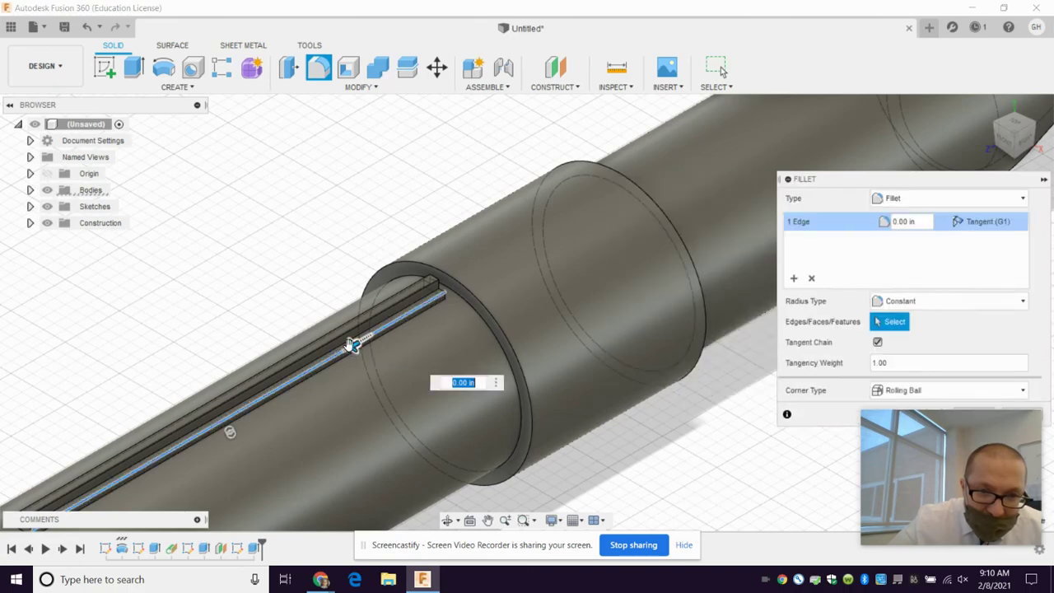
left_click(353, 342)
left_click(406, 317)
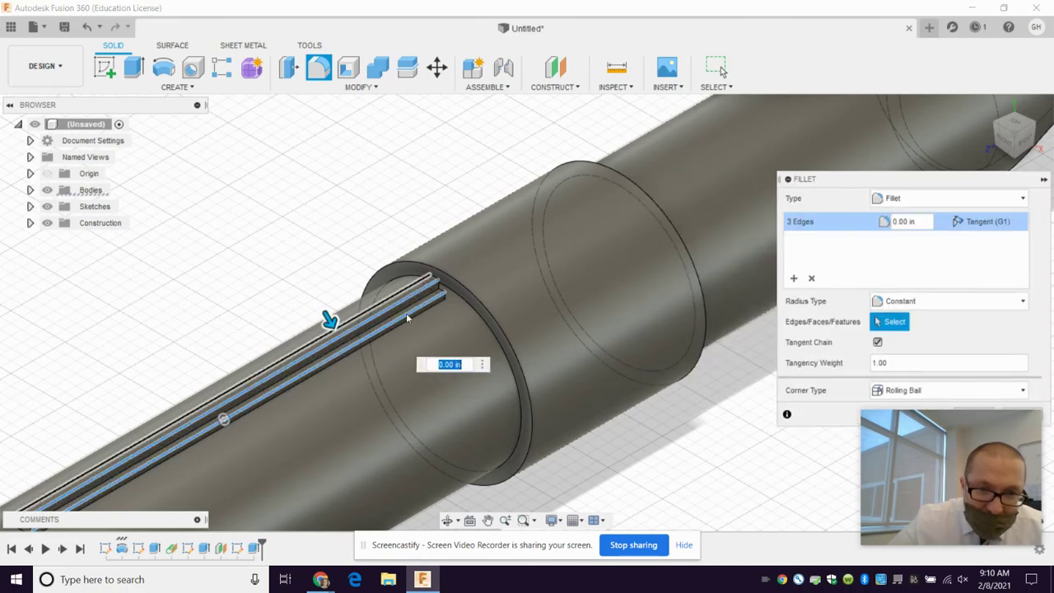
left_click(997, 122)
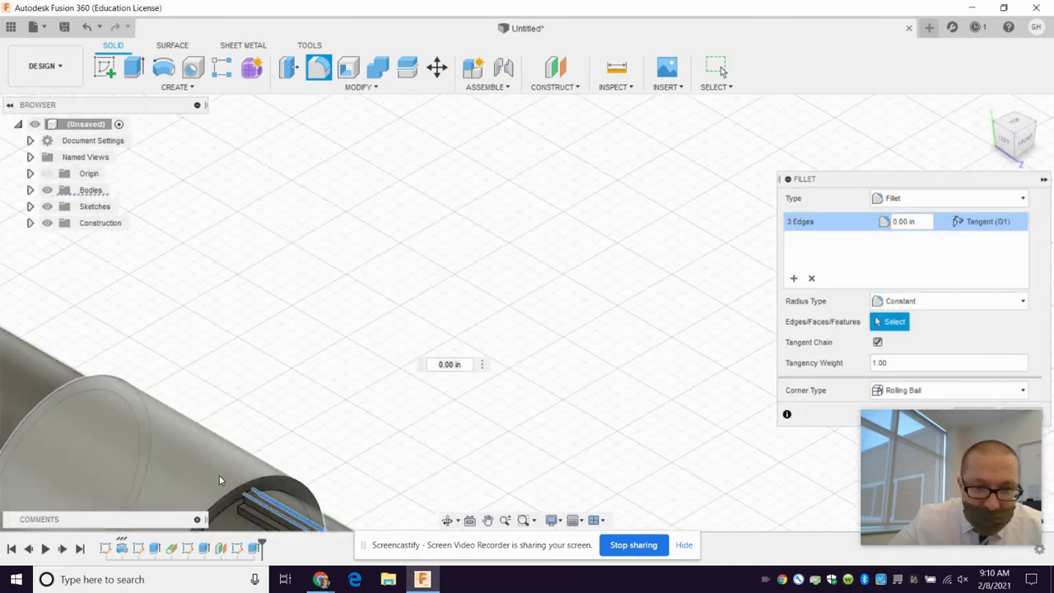
left_click(249, 516)
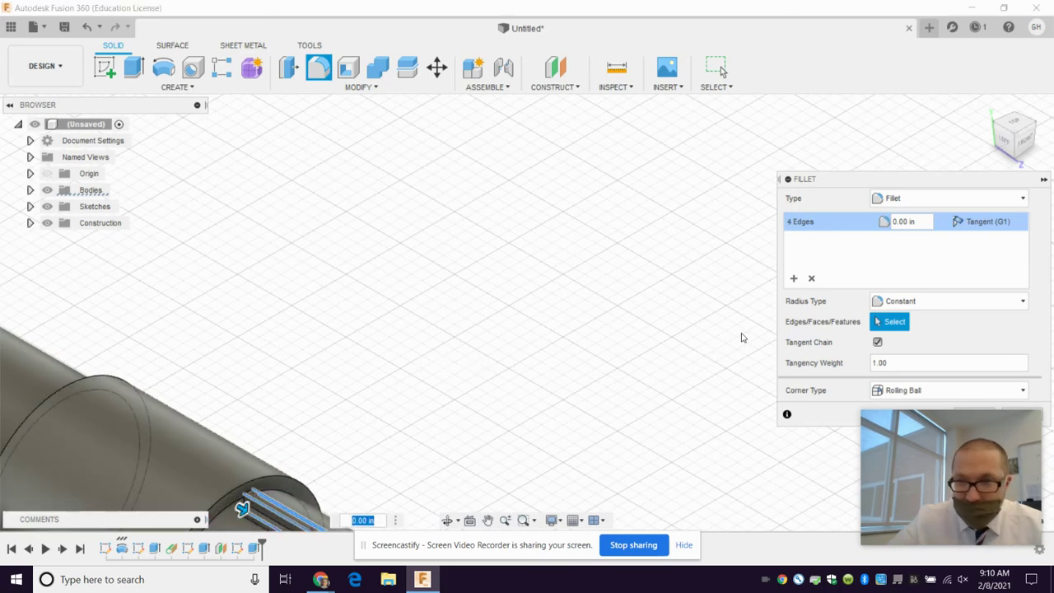
- Set the fillet radius to 0.01 in and apply it
left_click(905, 222)
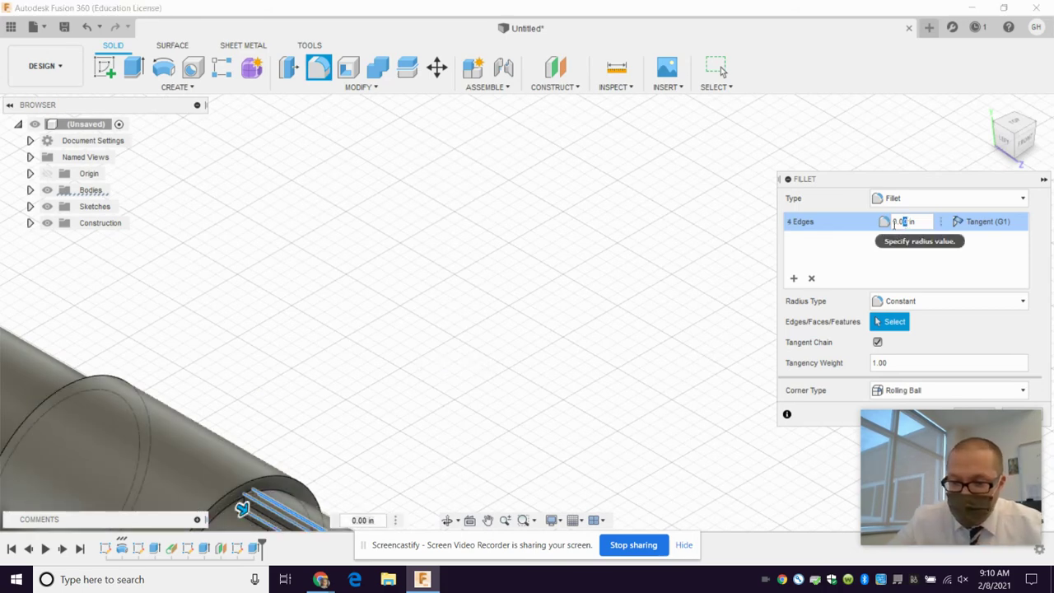
type("2")
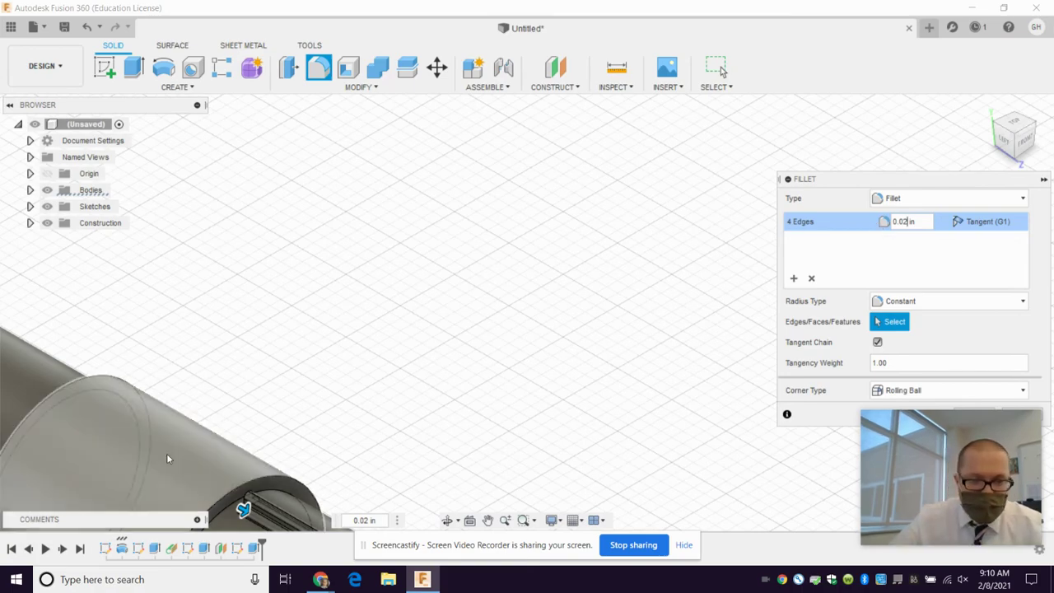
scroll(166, 453, "up", 8)
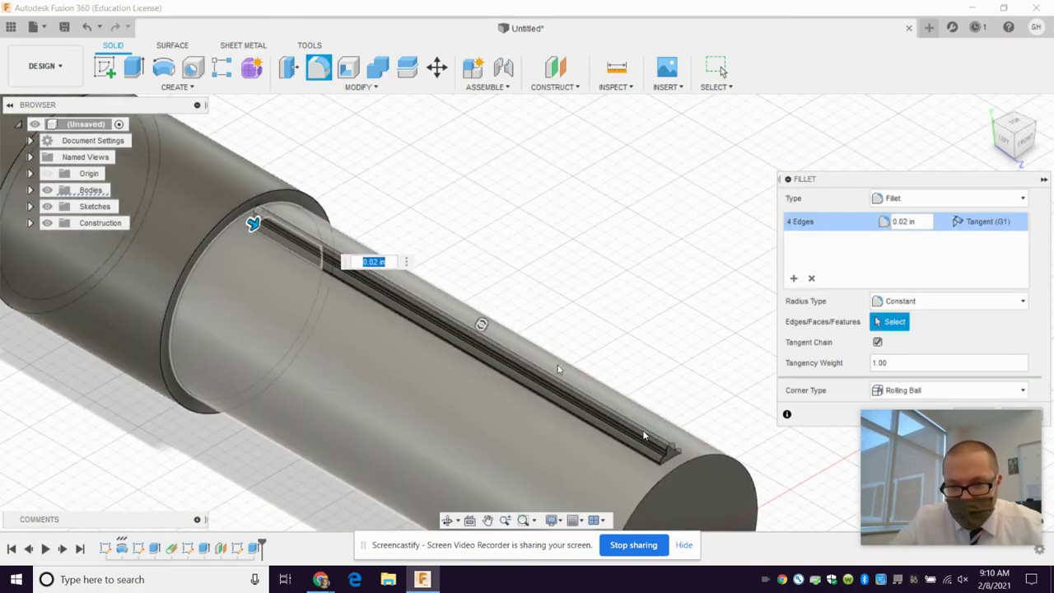
scroll(671, 432, "up", 6)
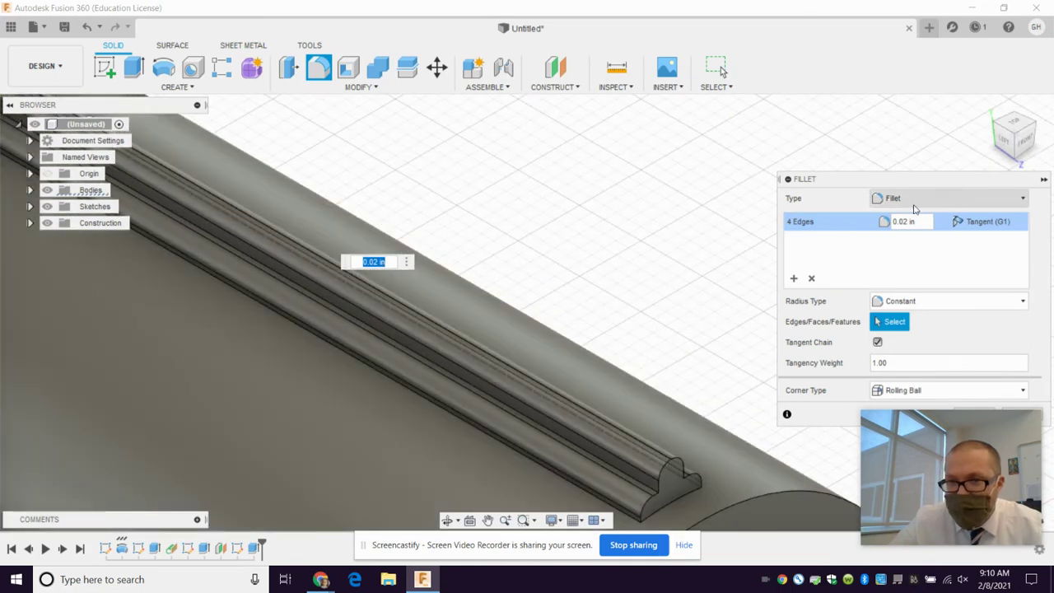
double_click(902, 221)
left_click(906, 220)
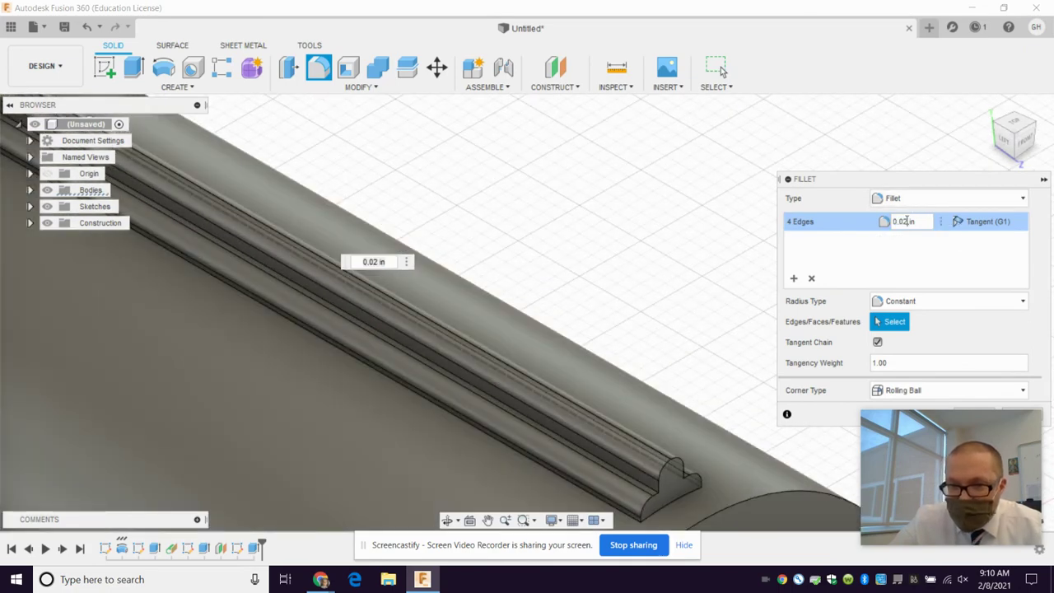
type("1")
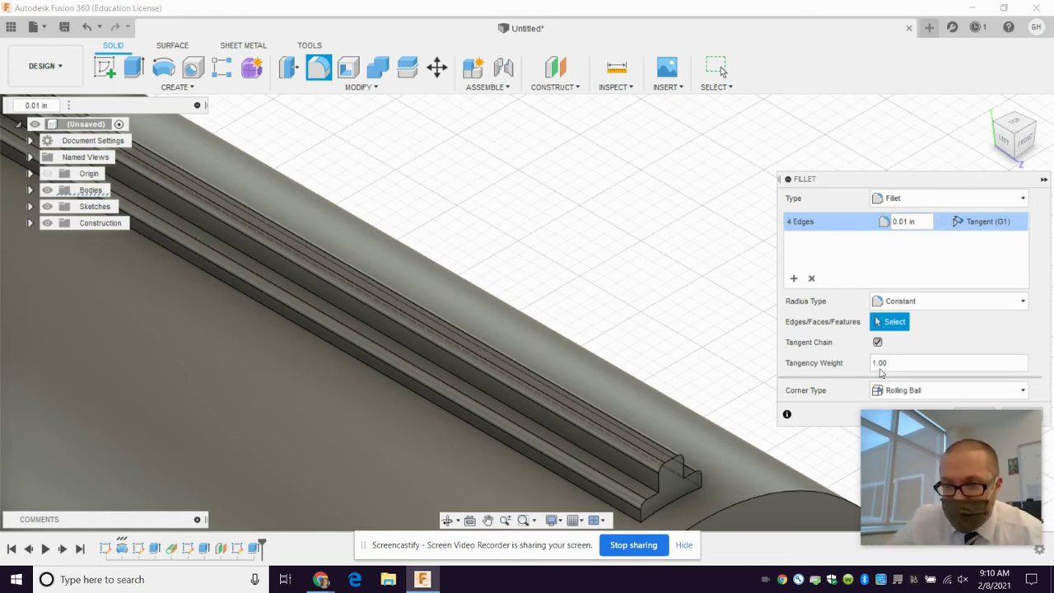
left_click_drag(914, 178, 877, 93)
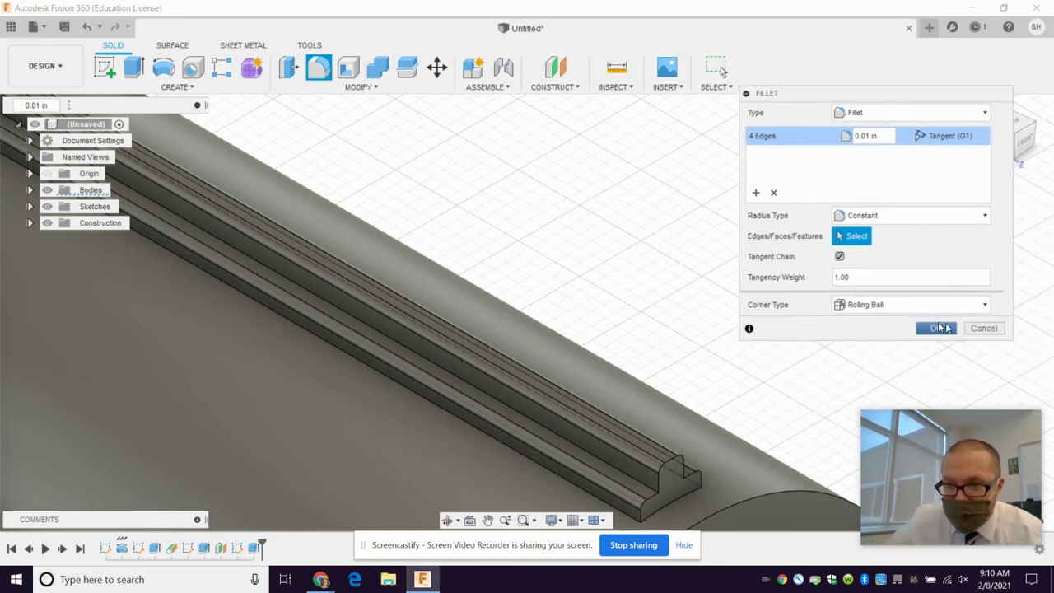
left_click(943, 328)
middle_click_drag(744, 341, 277, 381, "shift")
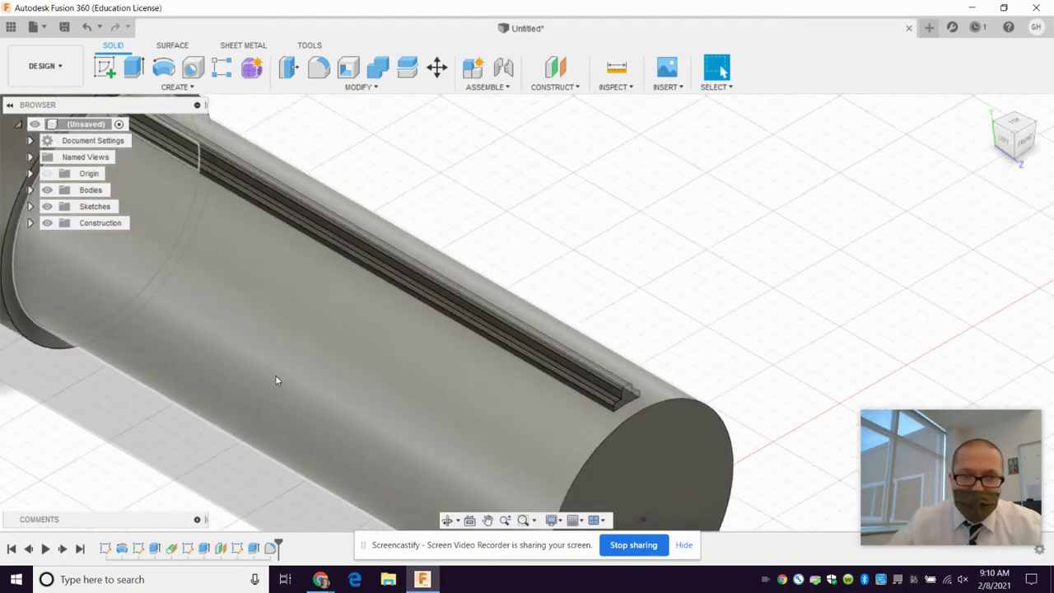
- Zoom out, then open the Modify and Create menus to reach the pattern options
scroll(277, 381, "down", 5)
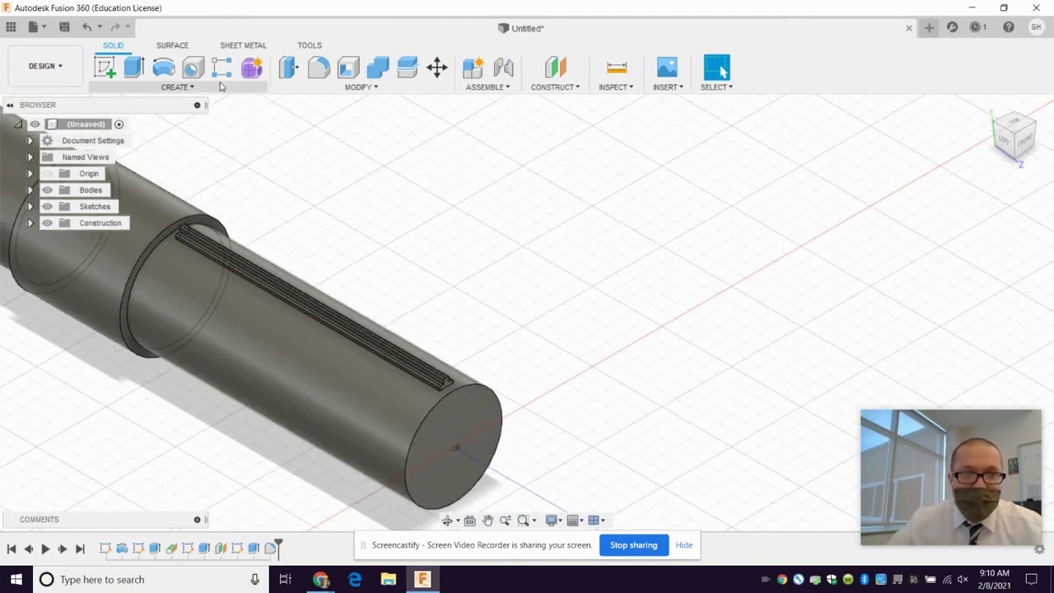
left_click(316, 88)
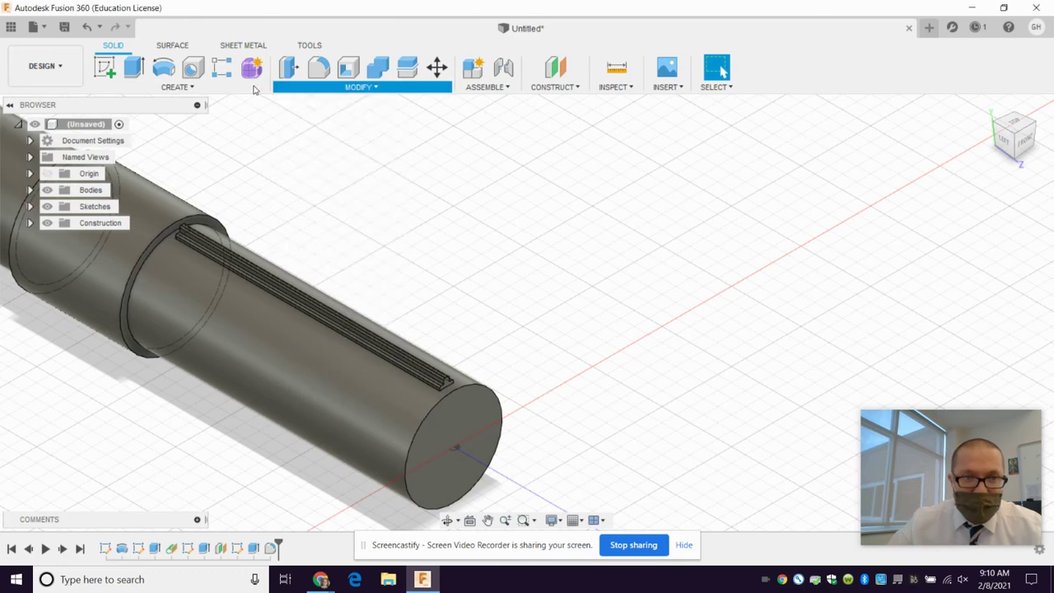
left_click(194, 87)
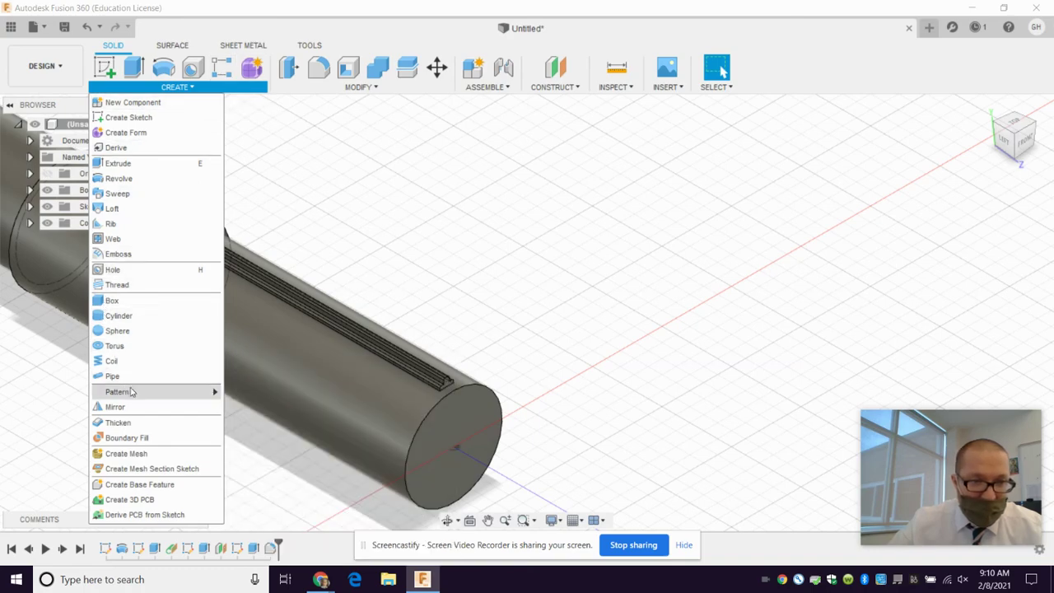
- Start a Circular Pattern and switch its type from Faces to Features
mouse_move(132, 392)
left_click(239, 406)
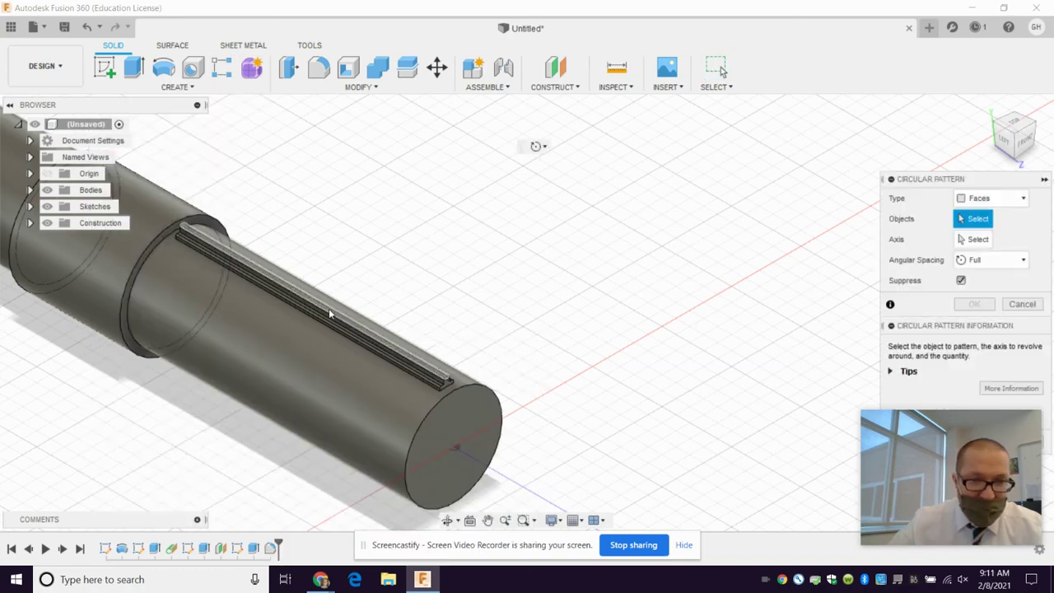
scroll(387, 354, "up", 4)
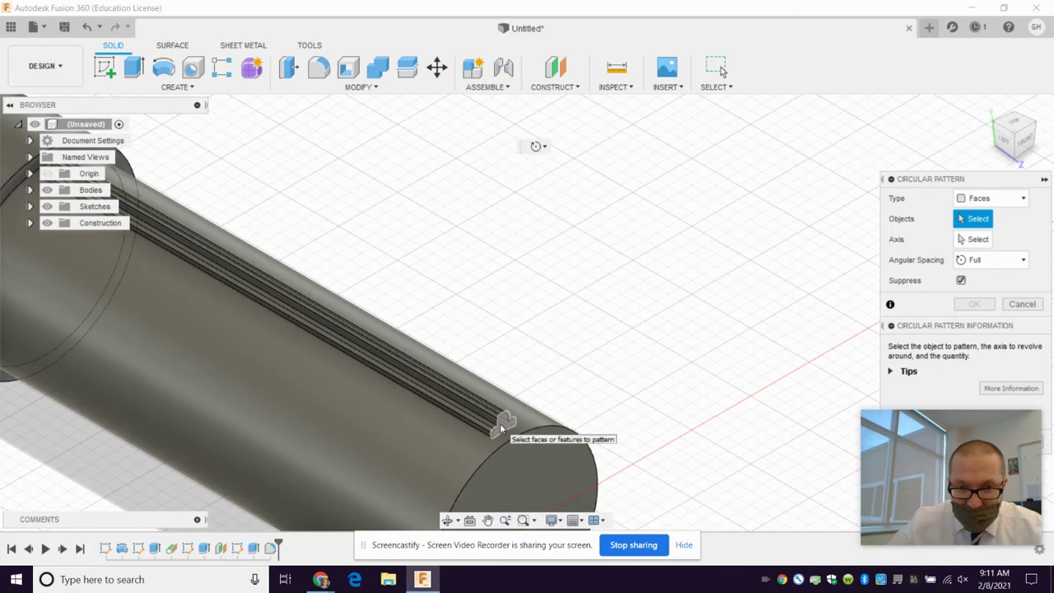
left_click(988, 199)
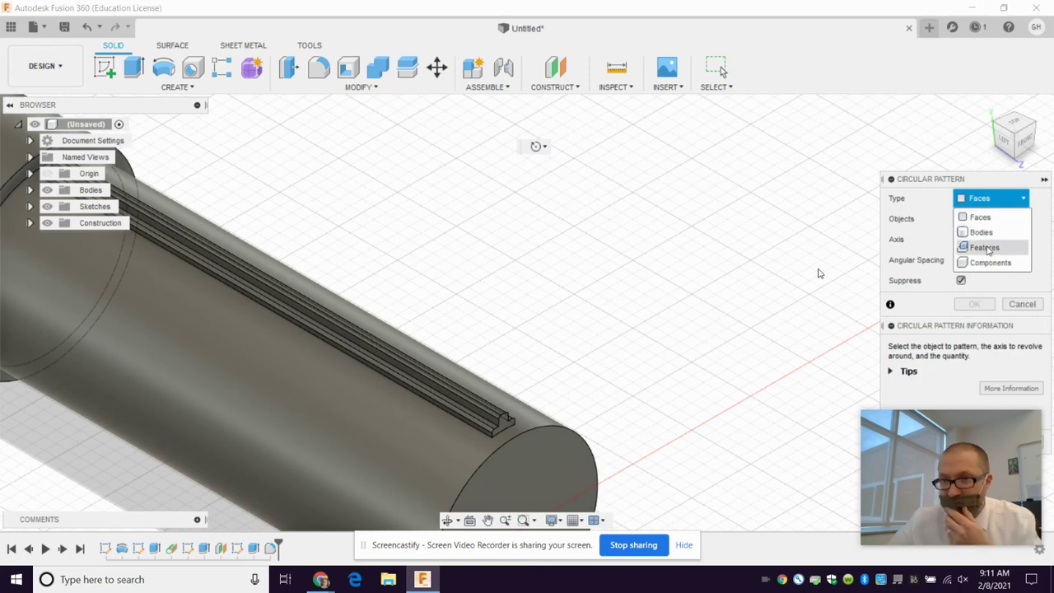
left_click(988, 248)
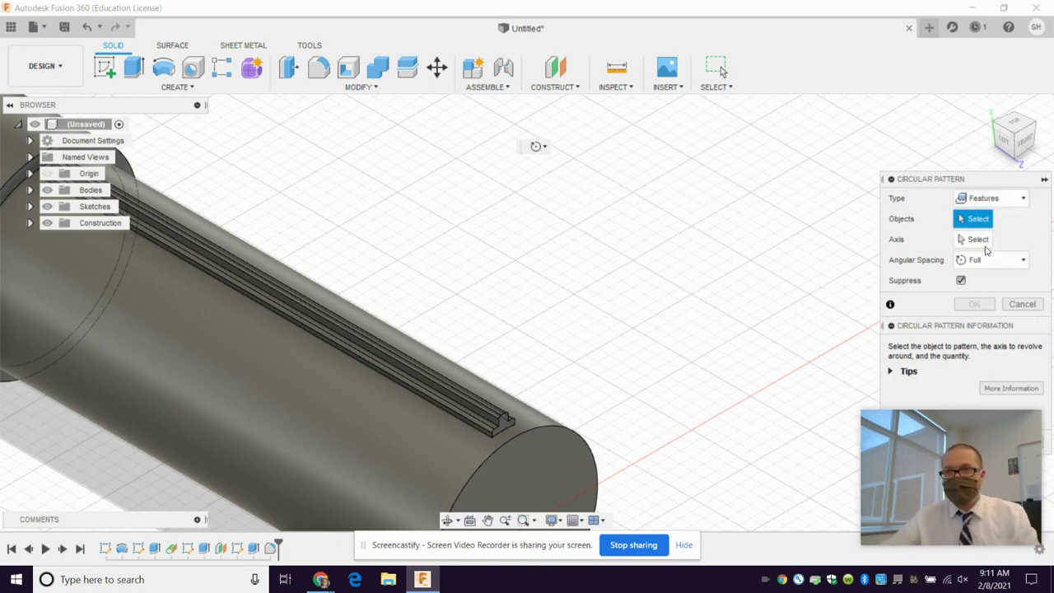
- Pattern the rib extrusion and its fillet 9 times around the cylinder axis
left_click(423, 384)
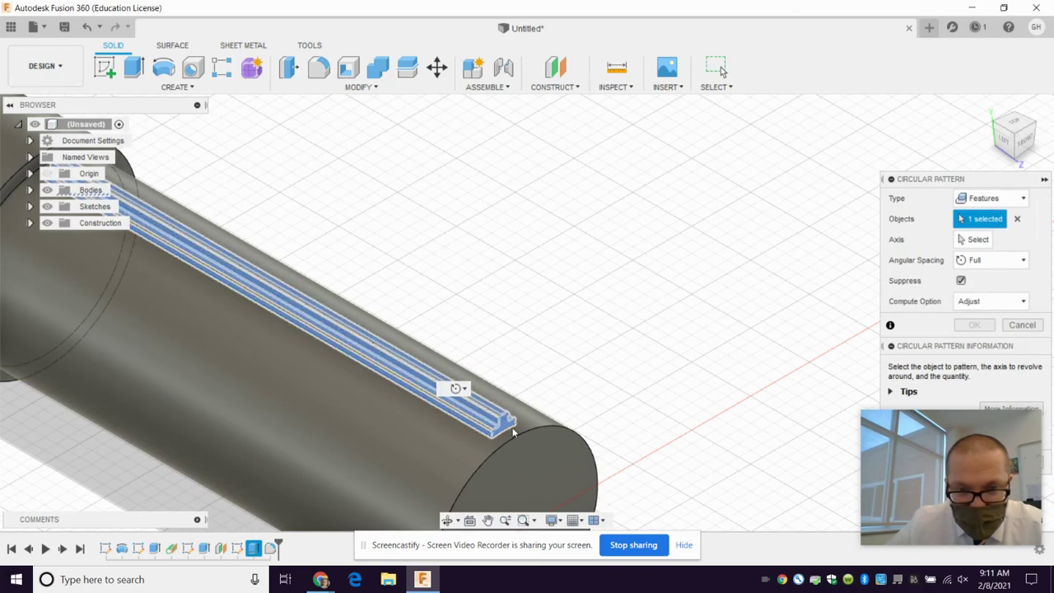
scroll(476, 426, "up", 1)
scroll(475, 427, "up", 4)
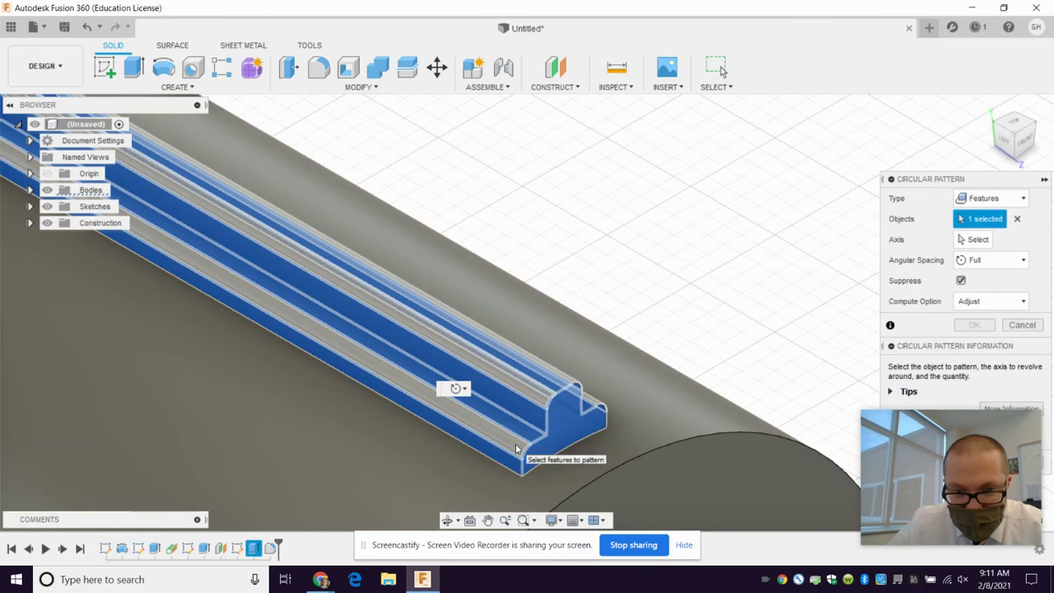
left_click(516, 449)
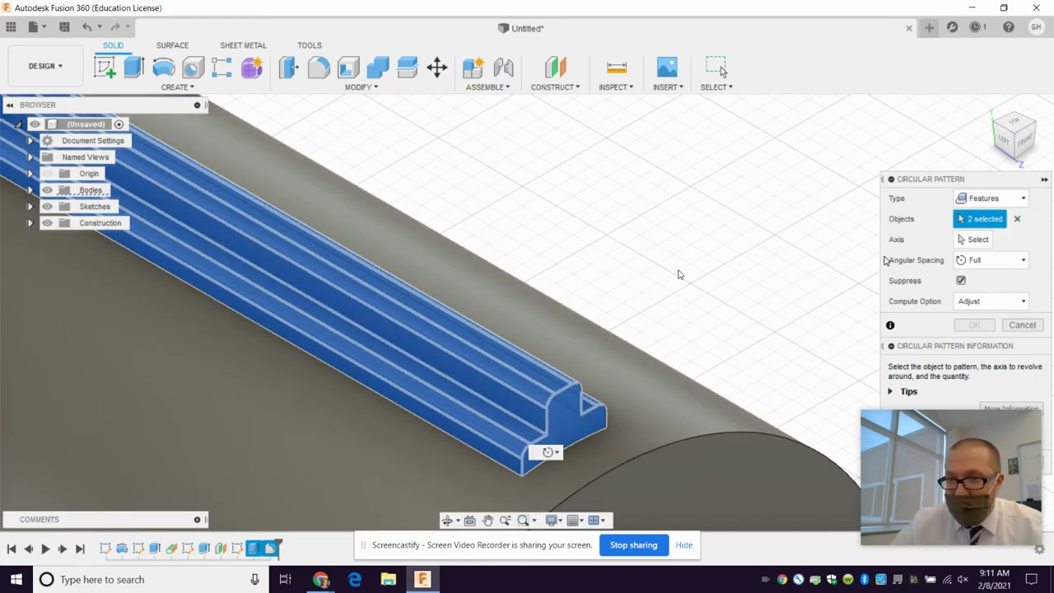
middle_click_drag(681, 275, 906, 252, "shift")
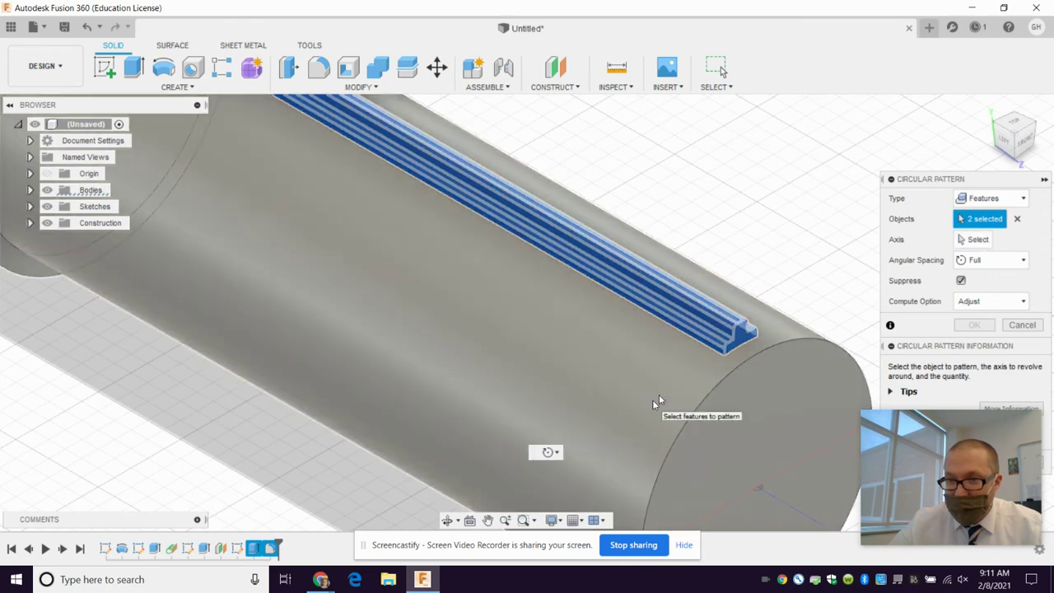
left_click(977, 239)
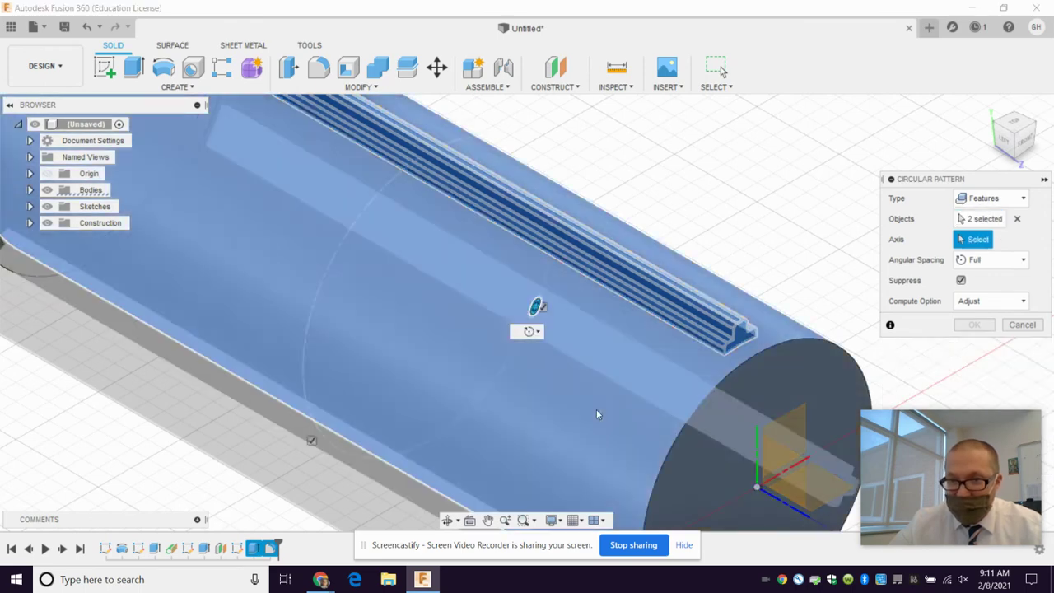
left_click(598, 414)
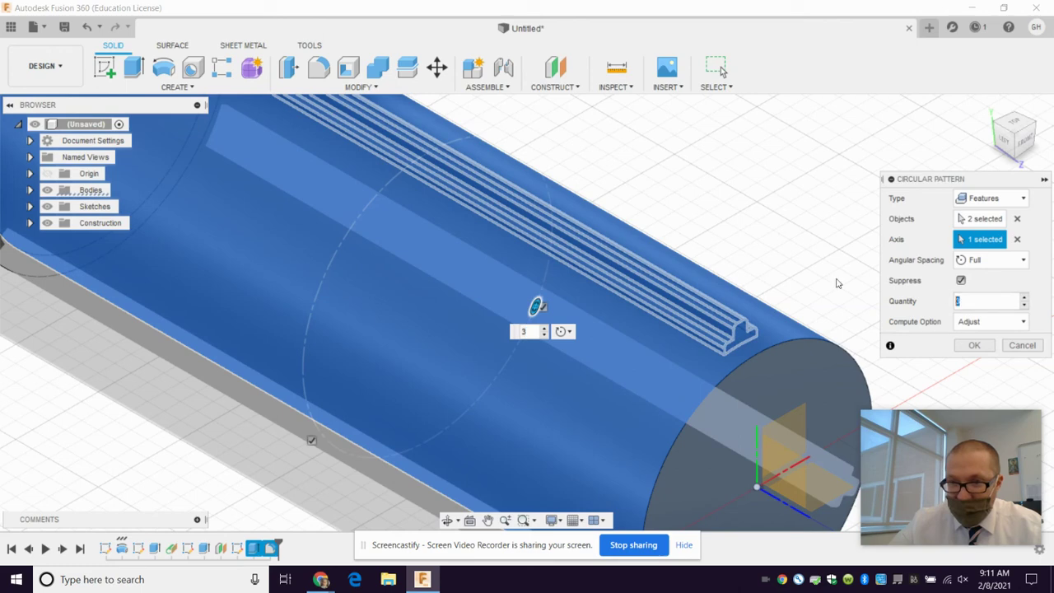
type("9")
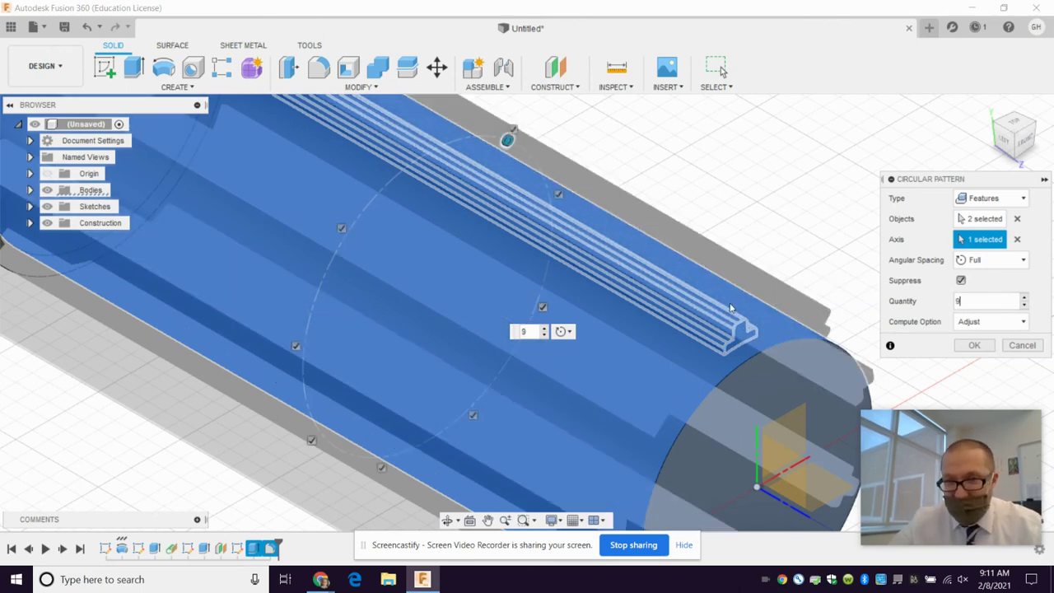
scroll(731, 307, "down", 3)
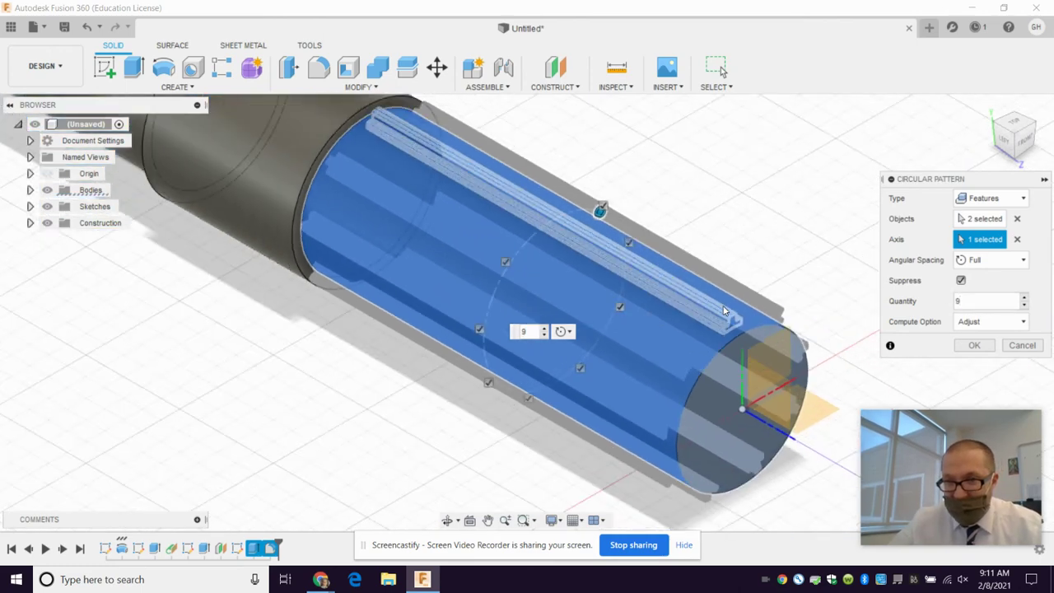
left_click(973, 345)
- Expand Sketches in the Browser and open Sketch4 for editing
scroll(487, 350, "down", 5)
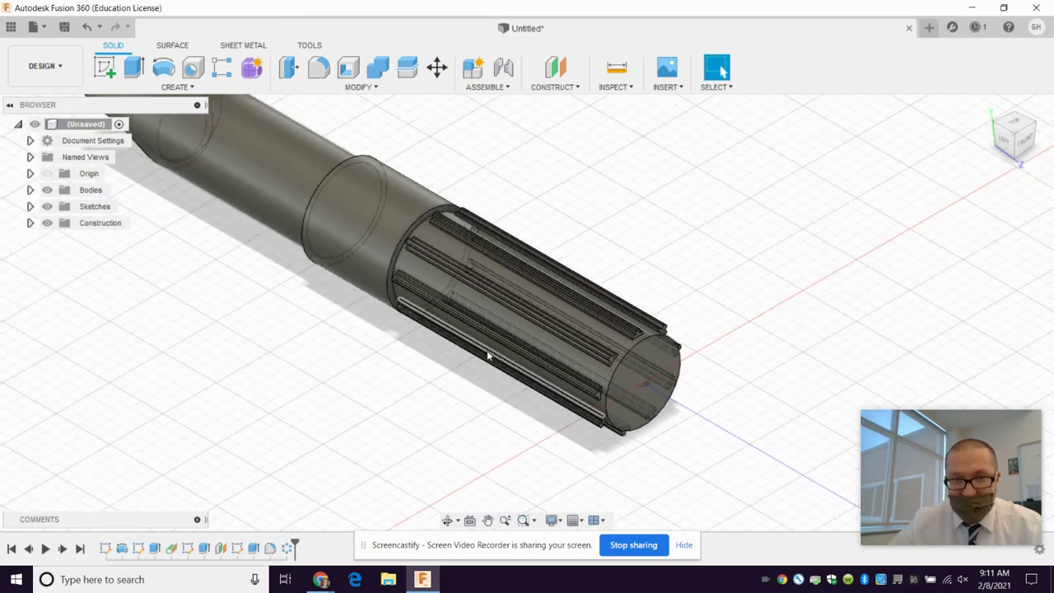
scroll(510, 330, "up", 5)
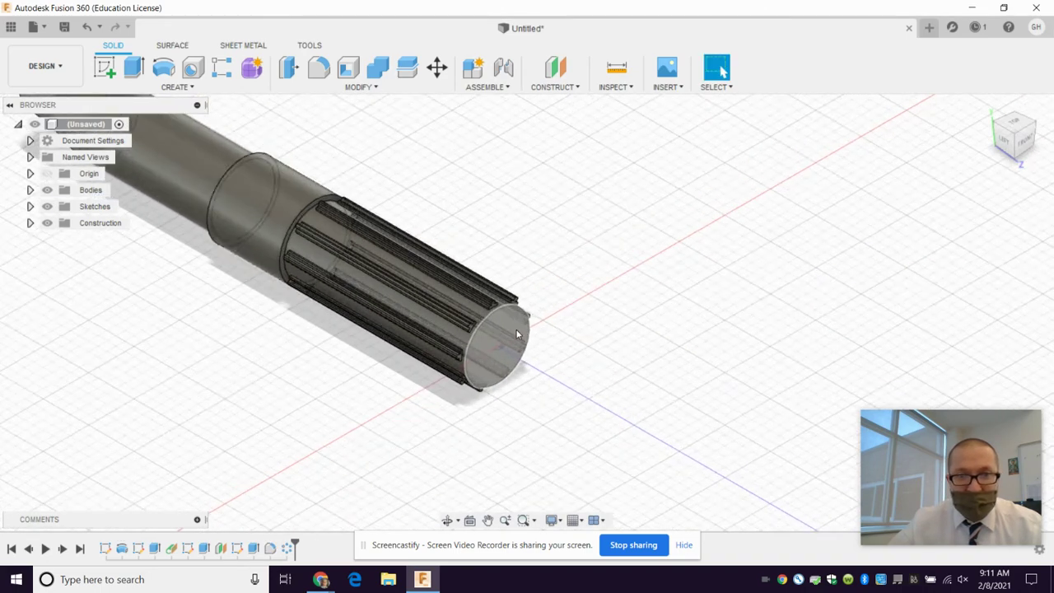
scroll(436, 329, "up", 3)
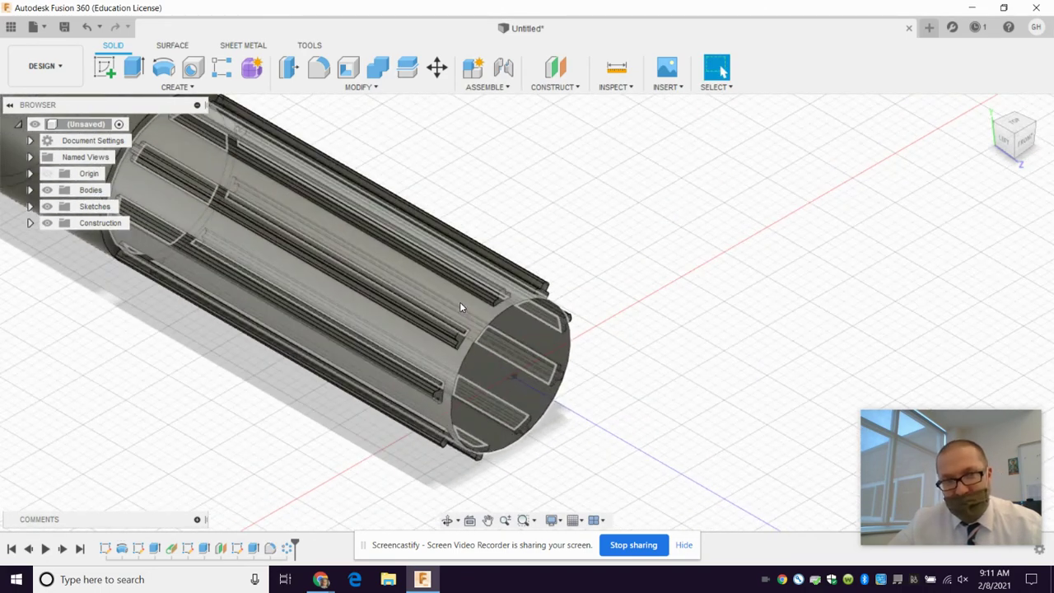
scroll(456, 302, "up", 5)
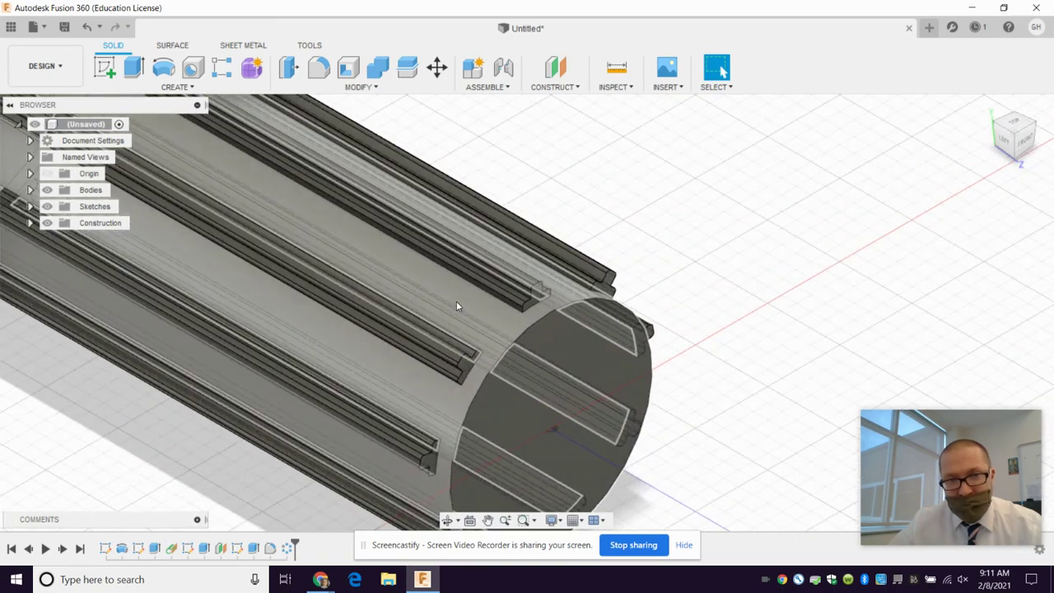
left_click(30, 206)
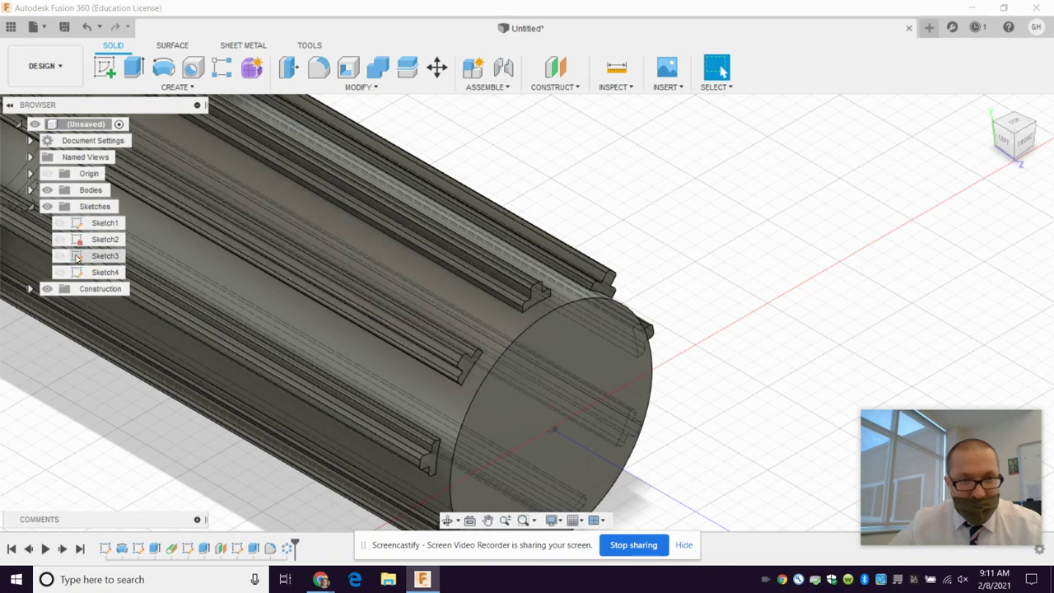
double_click(82, 275)
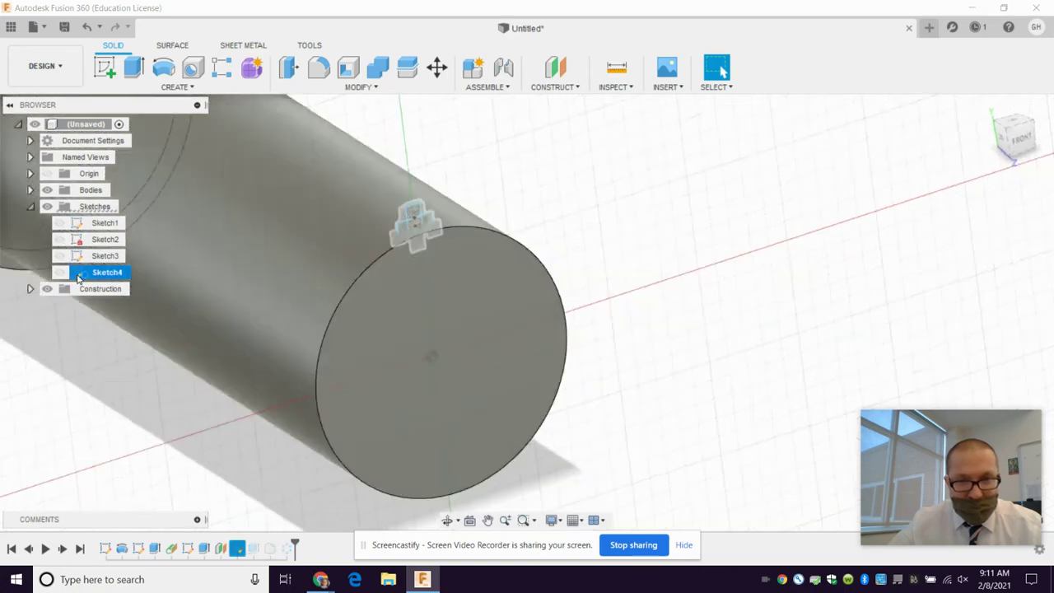
- Widen the rib rectangle to the right and fix its lower-right corner point
scroll(349, 168, "down", 4)
scroll(333, 124, "up", 6)
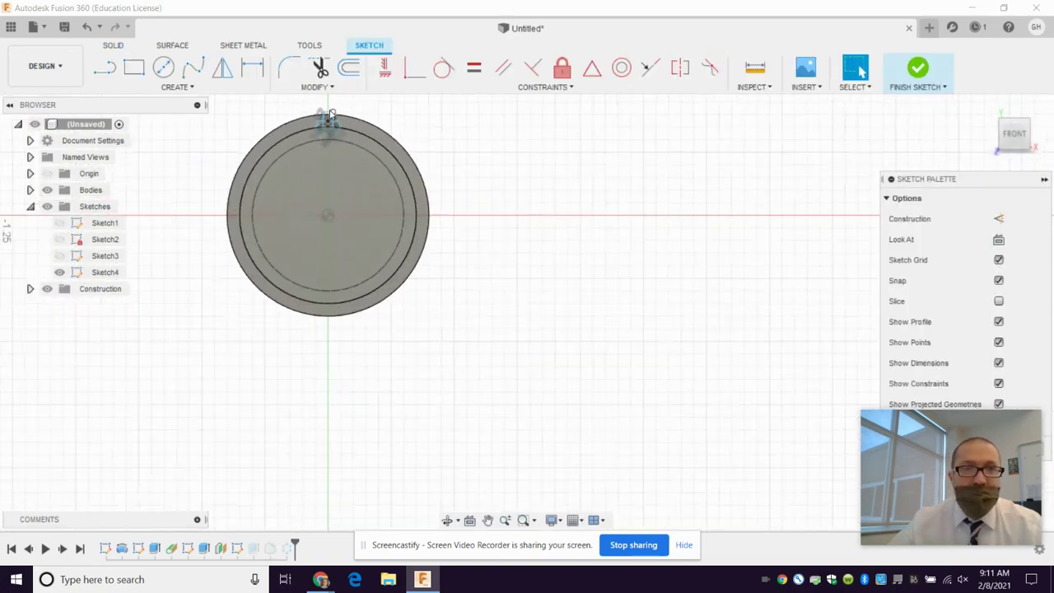
scroll(328, 124, "up", 6)
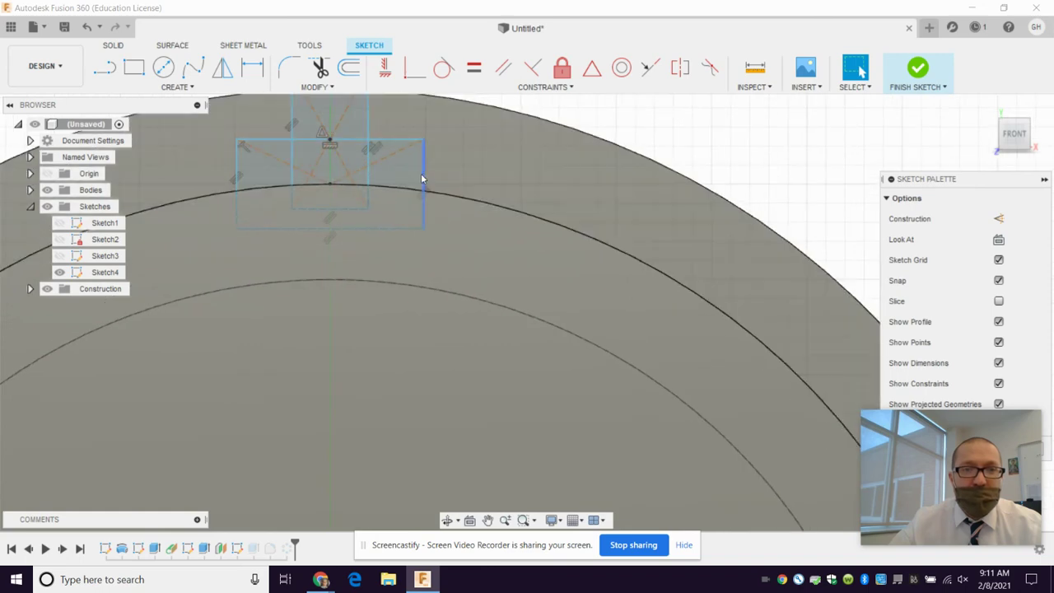
mouse_move(422, 179)
left_mouse_down()
mouse_move(438, 179)
mouse_move(420, 186)
left_mouse_up()
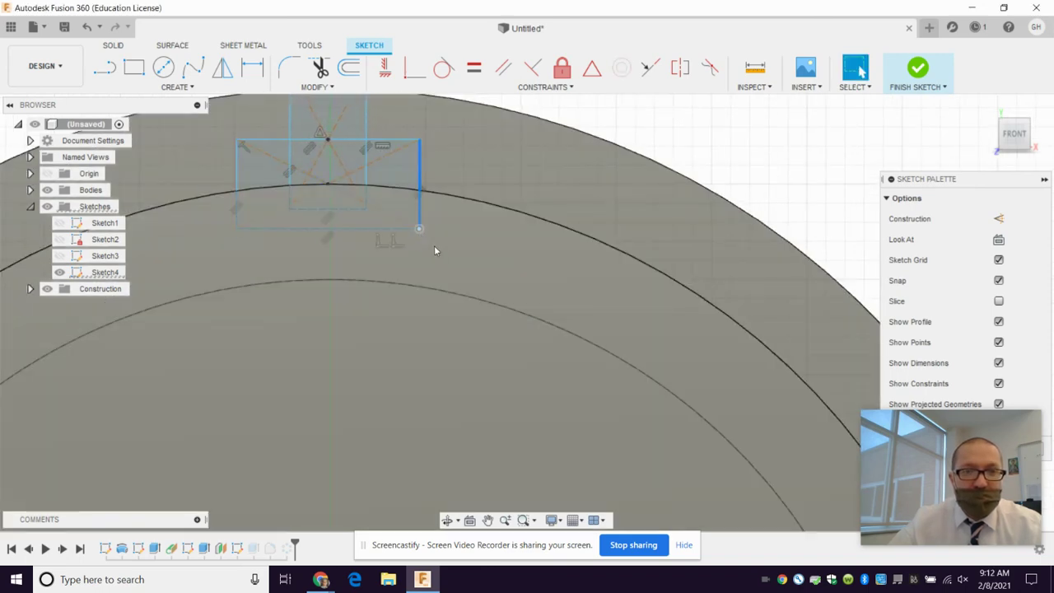
left_click(437, 249)
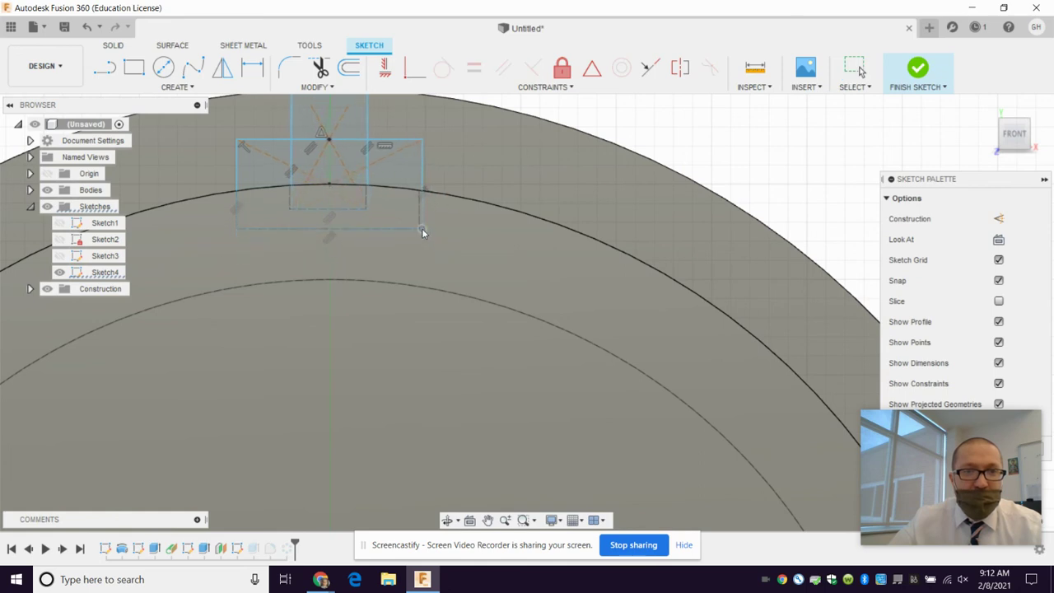
left_click(422, 229)
left_click(561, 71)
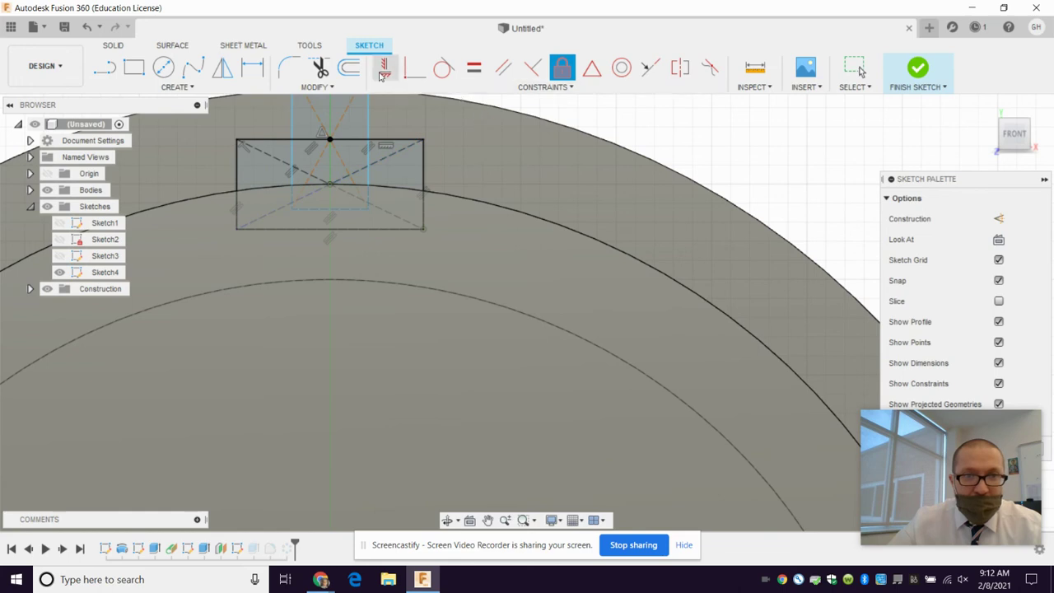
key("Escape")
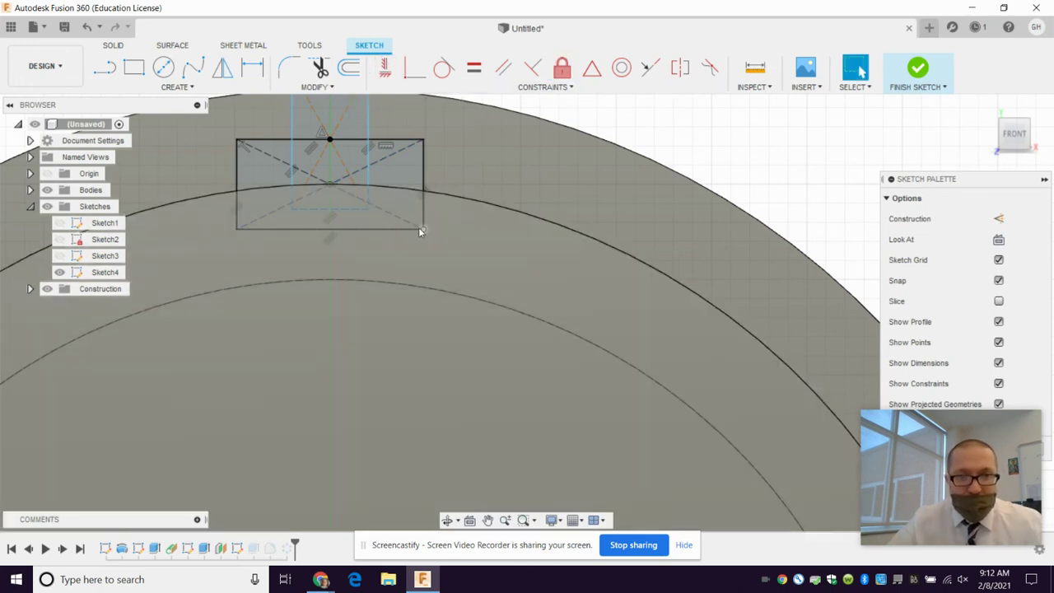
- Select the rectangle's right edge and its top-right corner point
mouse_move(450, 253)
left_mouse_down()
mouse_move(436, 236)
mouse_move(437, 250)
left_mouse_up()
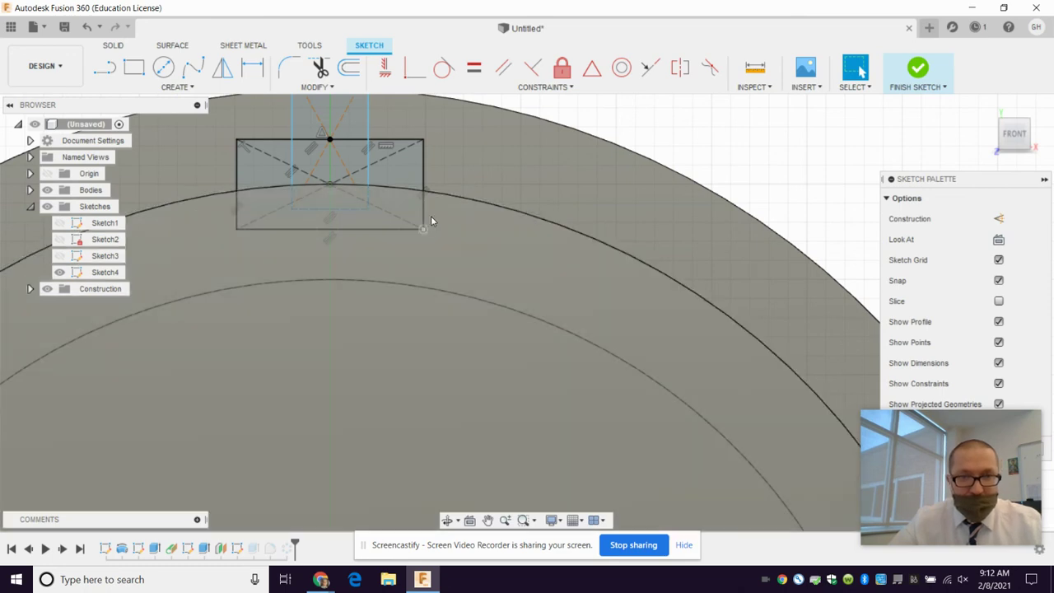
left_click_drag(431, 238, 452, 250)
left_click(423, 150)
left_click(423, 141)
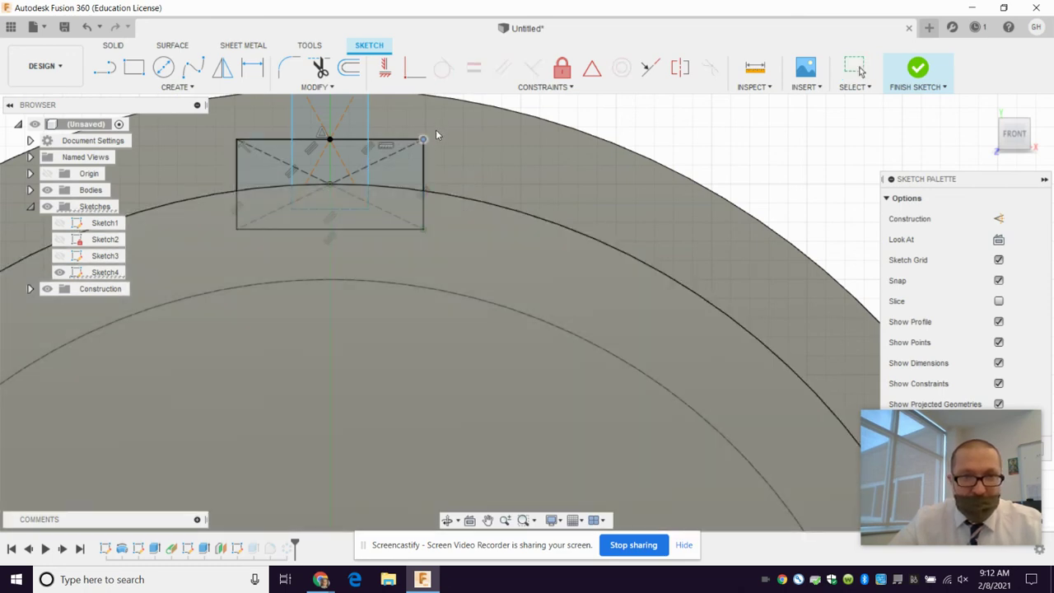
- Finish Sketch4, return to the Home view, and orbit to inspect the widened ribs
left_click(906, 75)
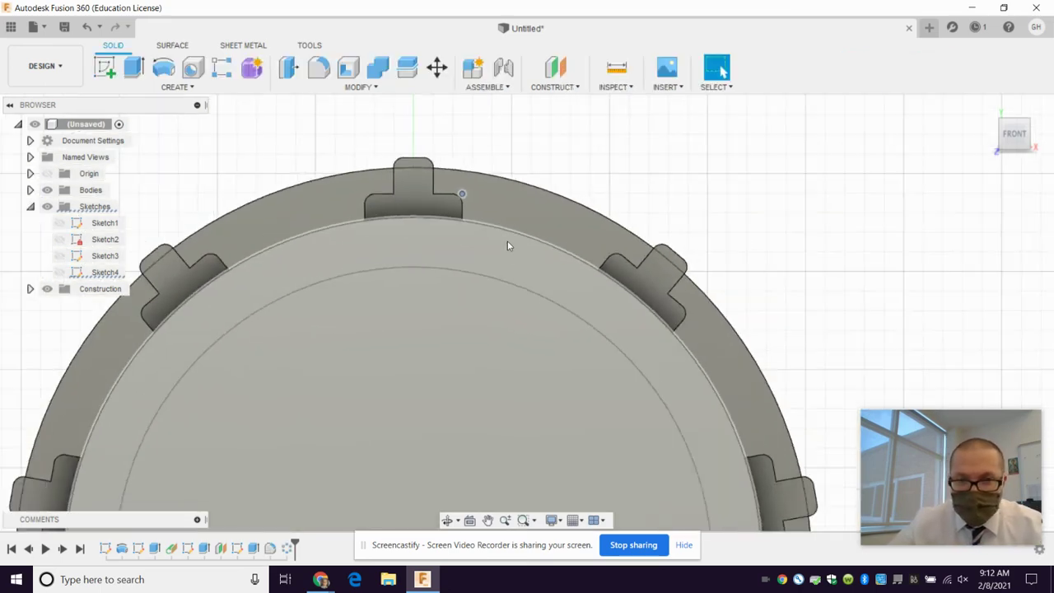
scroll(508, 245, "down", 5)
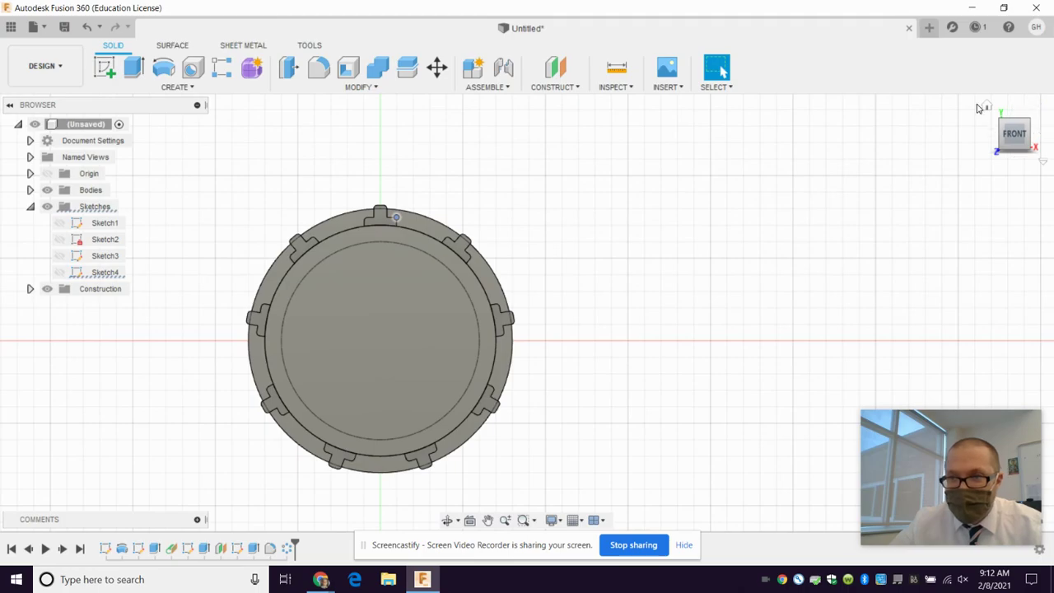
left_click(989, 108)
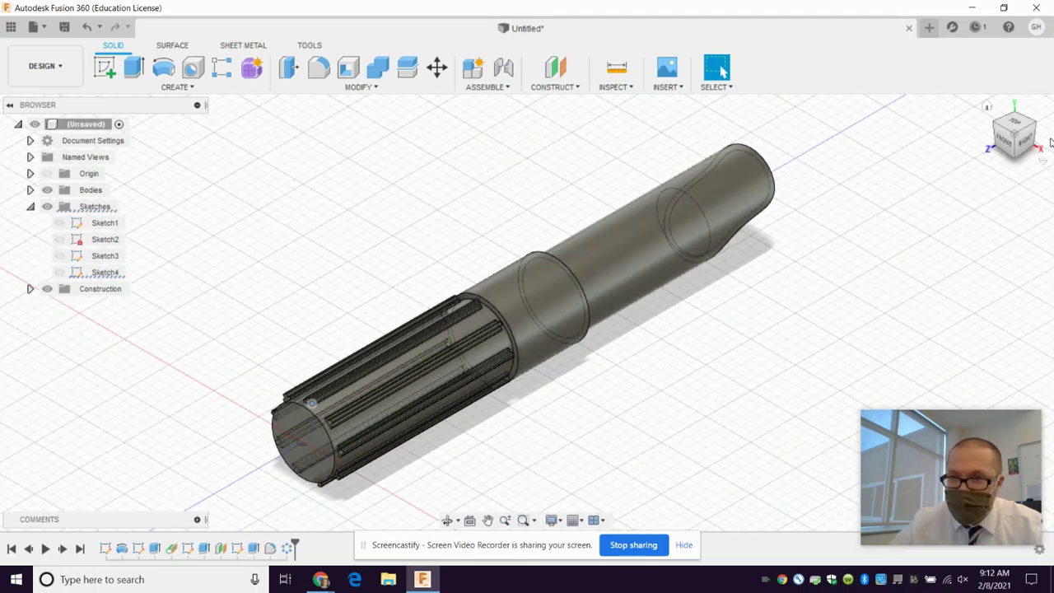
mouse_move(525, 306)
middle_mouse_down("shift")
mouse_move(461, 301)
mouse_move(436, 260)
mouse_move(412, 280)
mouse_move(445, 264)
middle_mouse_up("shift")
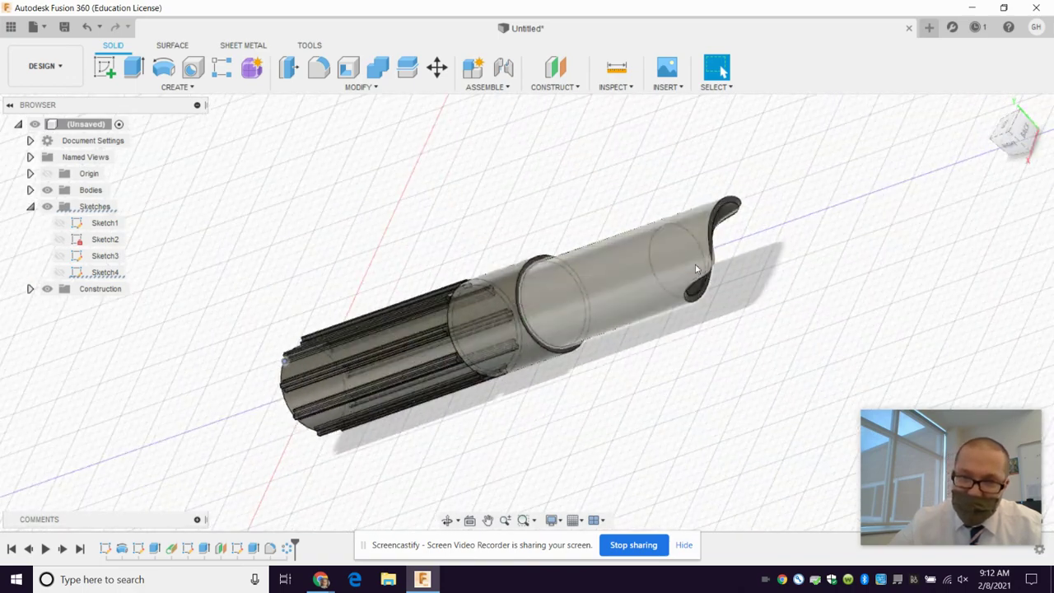